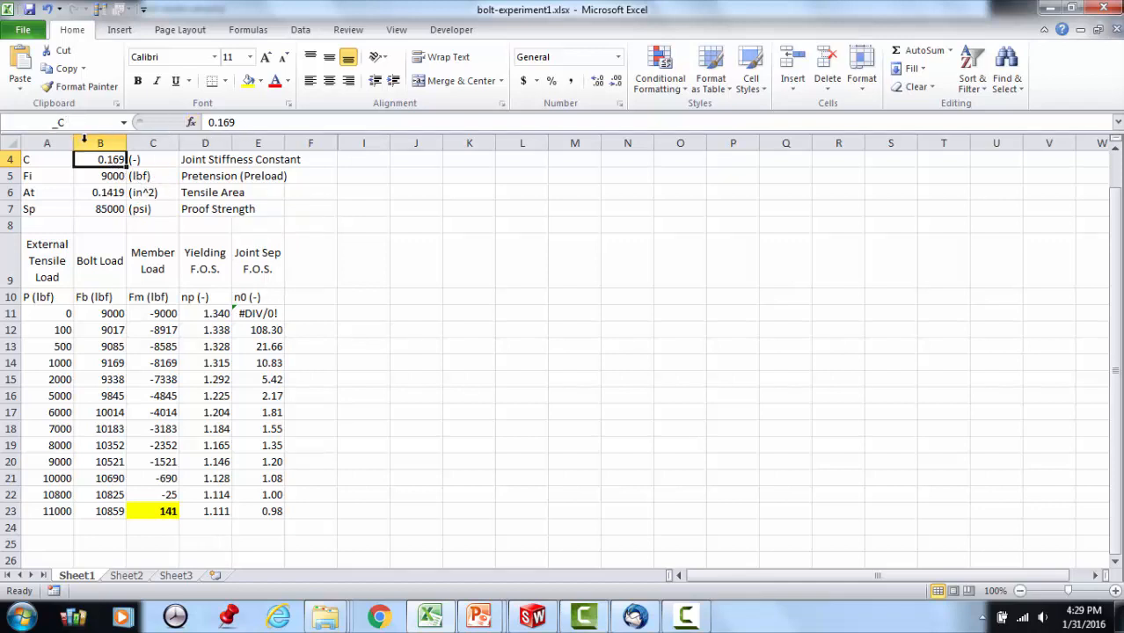
# Review the joint input values for pretension Fi, tensile area At and proof strength Sp.
pyautogui.click(114, 179)
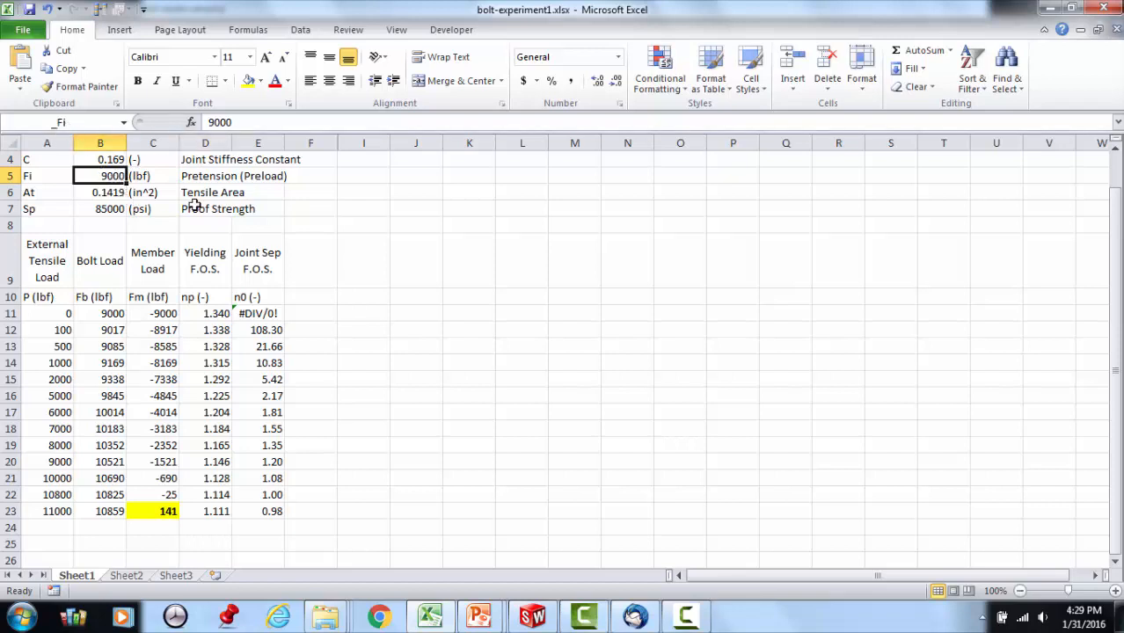
pyautogui.click(124, 195)
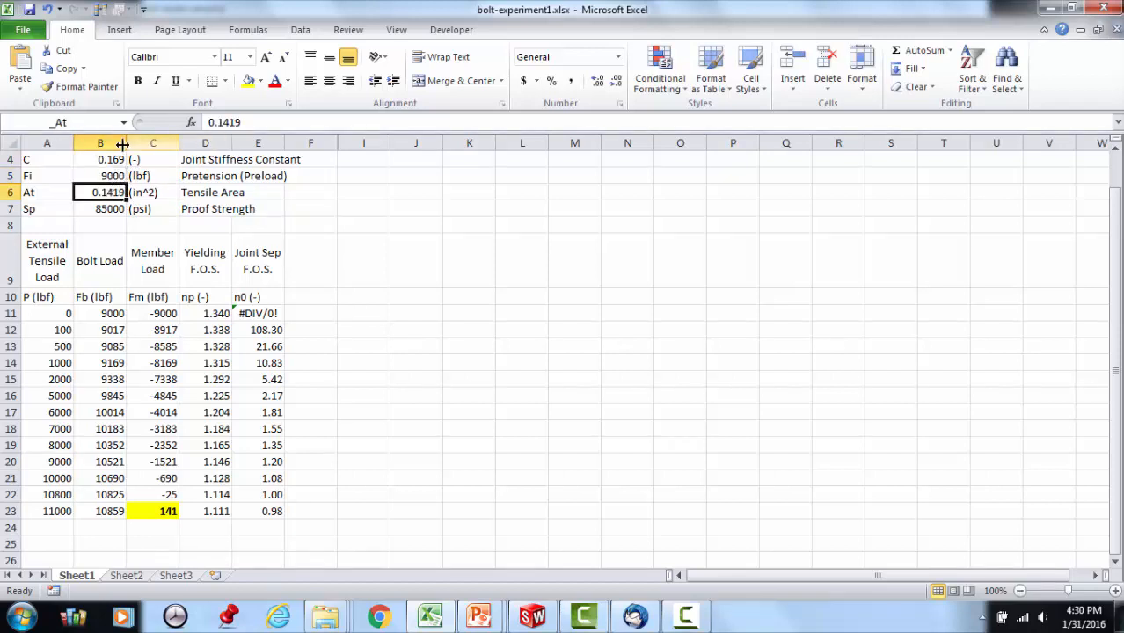
pyautogui.click(123, 214)
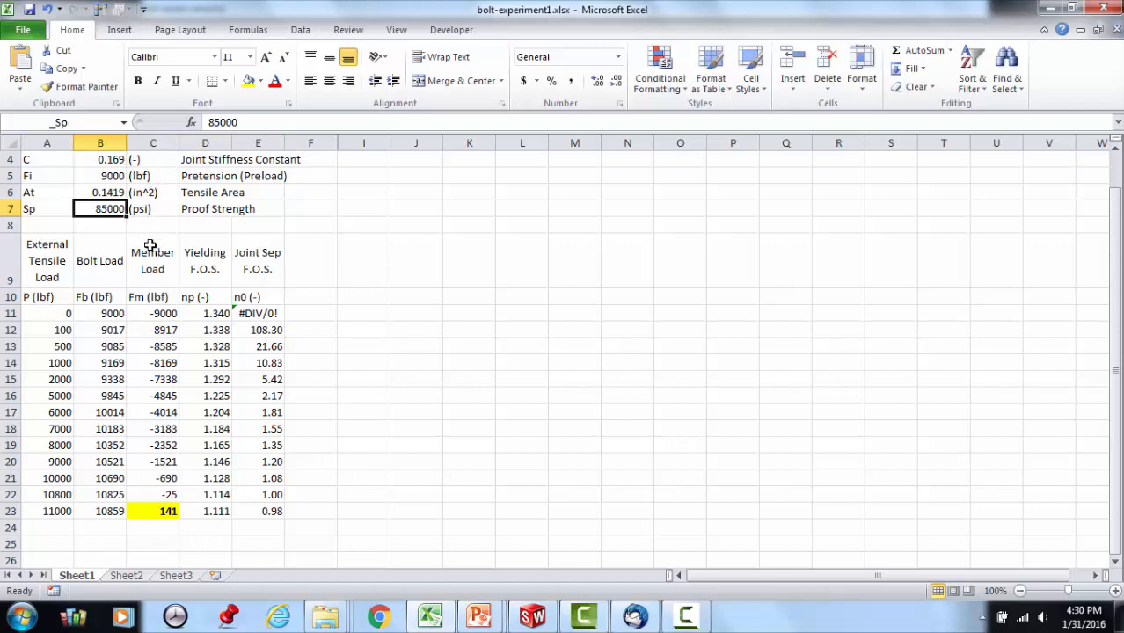
# Examine the external tensile load values in A11:A23 from the first row to the last and back.
pyautogui.click(60, 313)
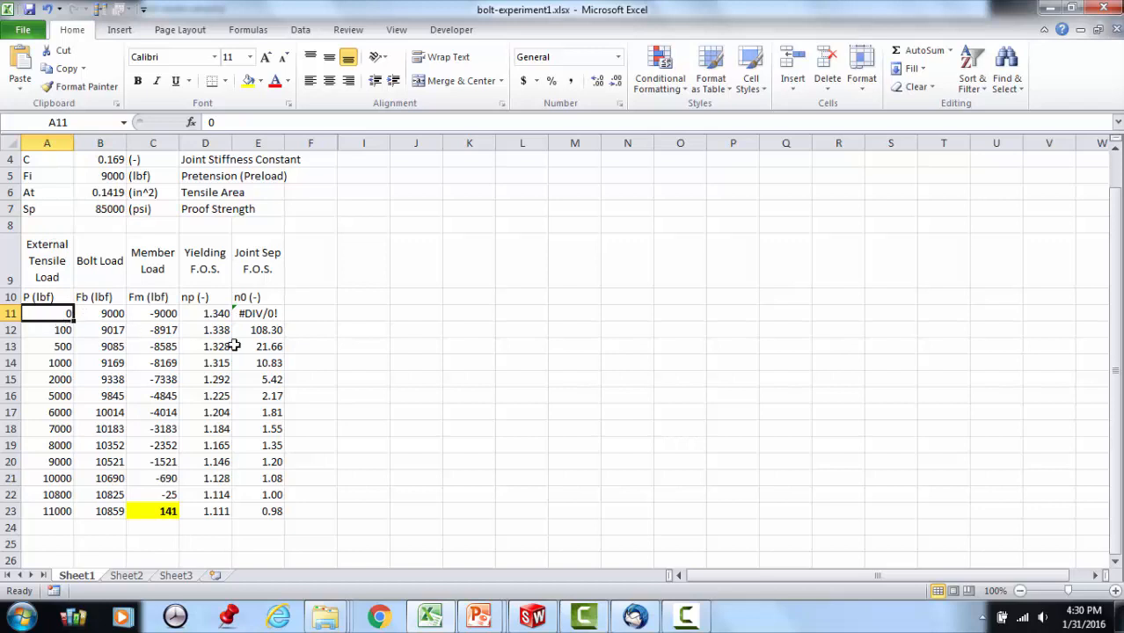
pyautogui.press('Down')
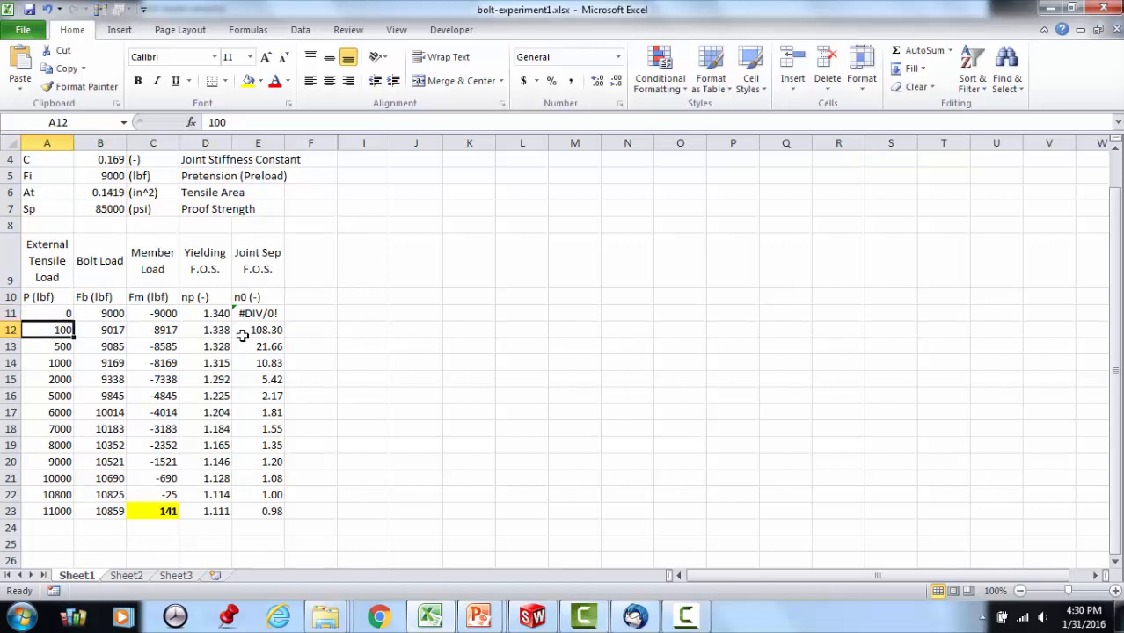
pyautogui.press('Down')
pyautogui.press('Down')
pyautogui.press('Down')
pyautogui.press('Down')
pyautogui.press('Down')
pyautogui.press('Down')
pyautogui.press('Down')
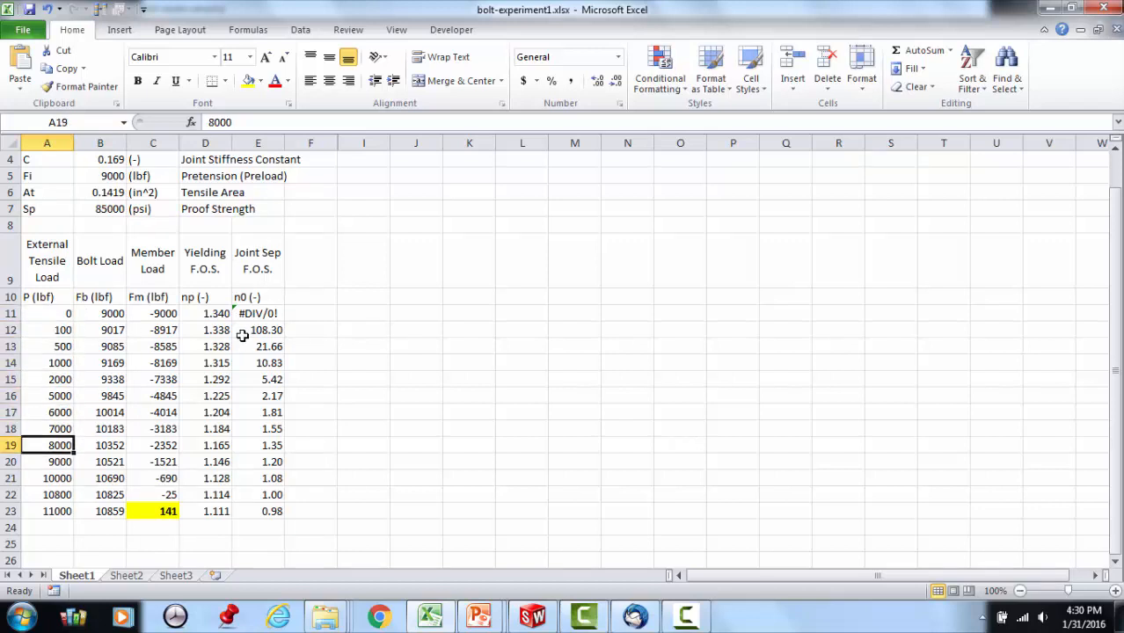
pyautogui.press('Down')
pyautogui.press('Down')
pyautogui.press('Down')
pyautogui.press('Down')
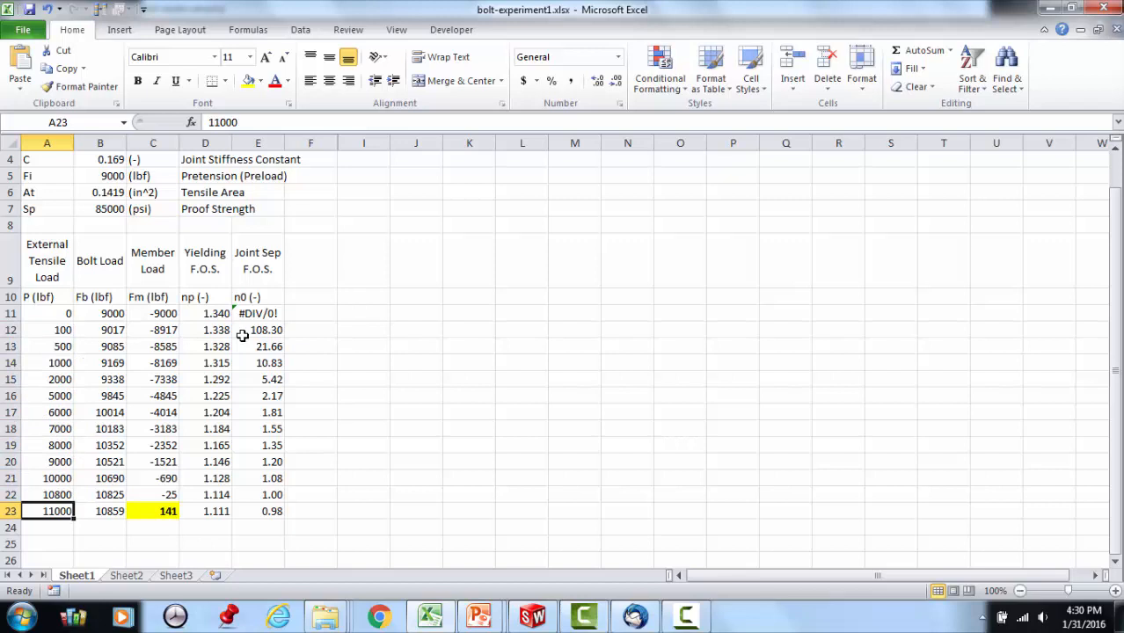
pyautogui.press('Up')
pyautogui.press('Up')
pyautogui.press('Up')
pyautogui.press('Up')
pyautogui.press('Up')
pyautogui.press('Up')
pyautogui.press('Up')
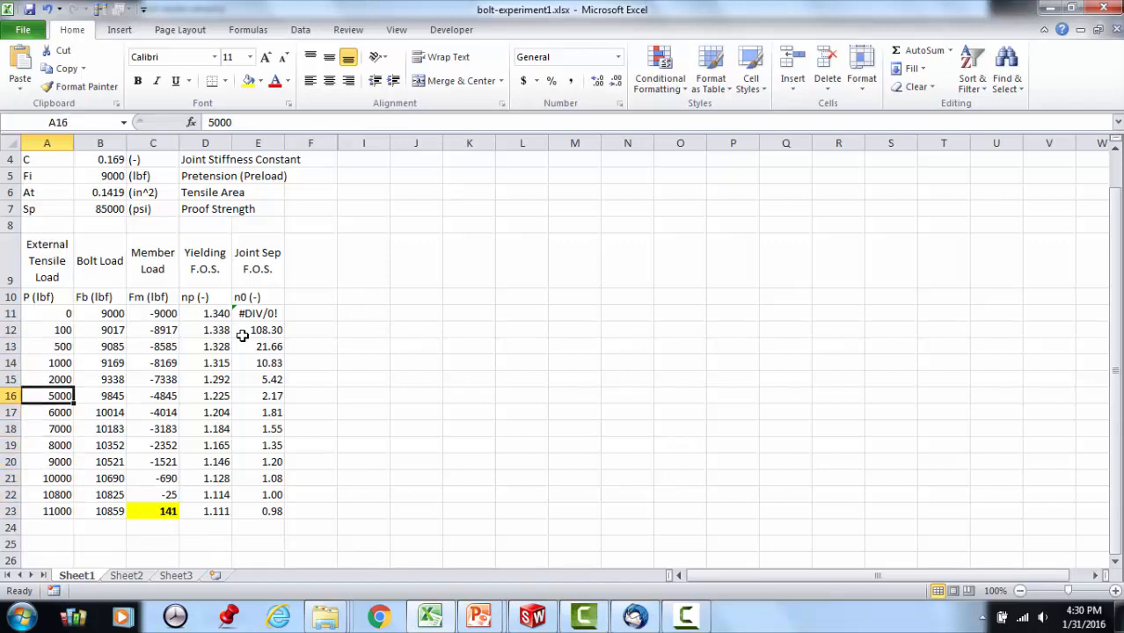
pyautogui.press('Up')
pyautogui.press('Up')
pyautogui.press('Up')
pyautogui.press('Up')
pyautogui.press('Up')
# Examine the bolt load formulas in column B across the range of external tensile loads.
pyautogui.press('Right')
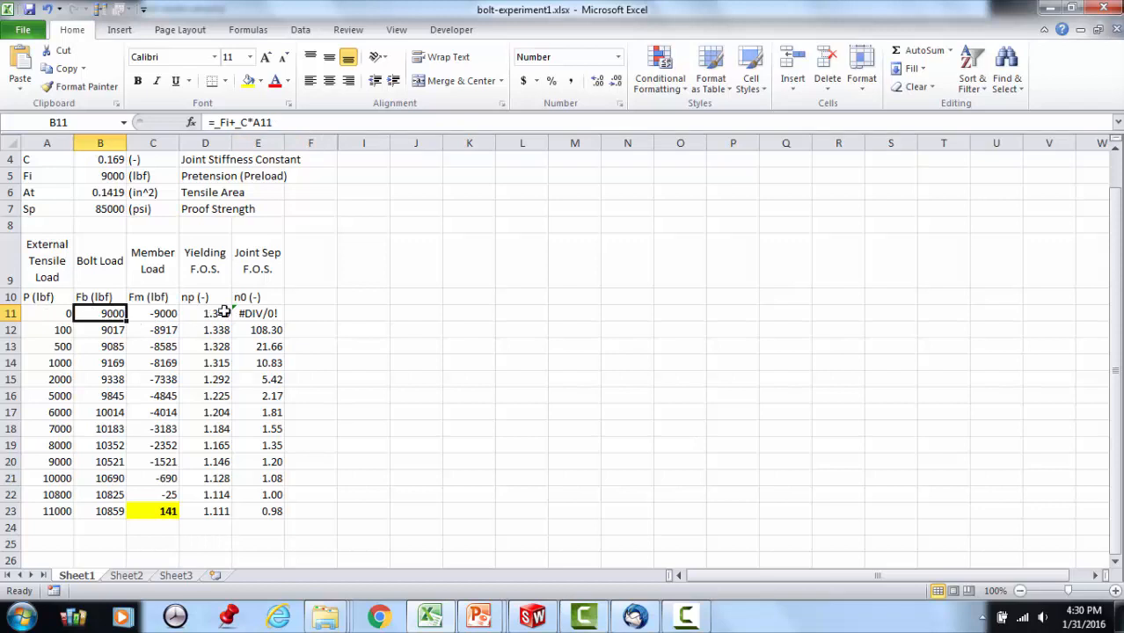
pyautogui.click(112, 332)
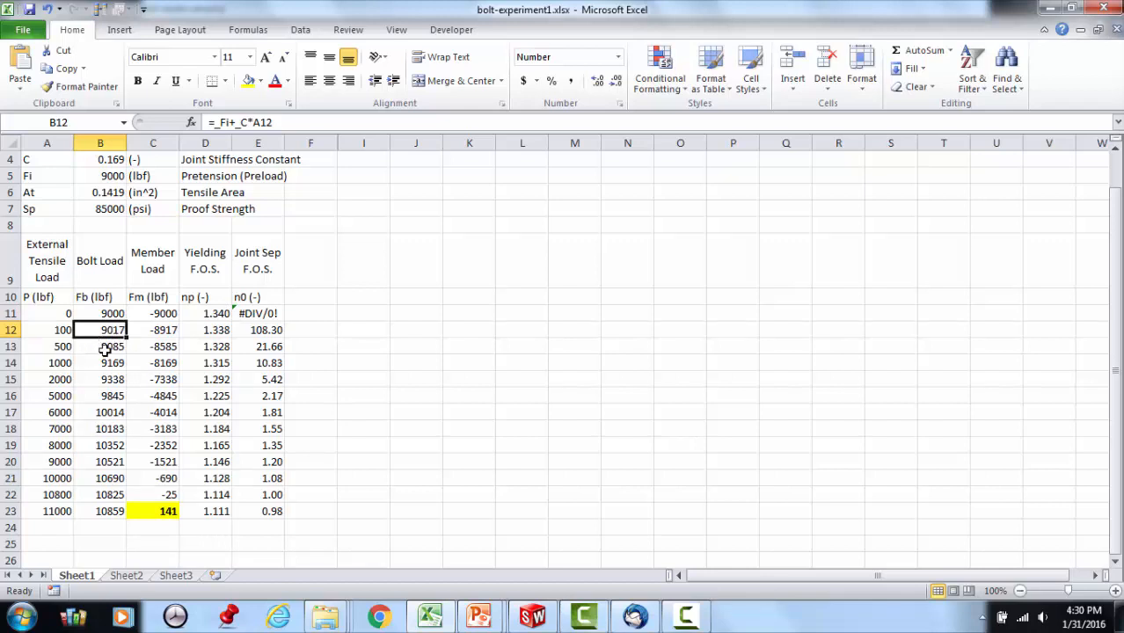
pyautogui.click(100, 353)
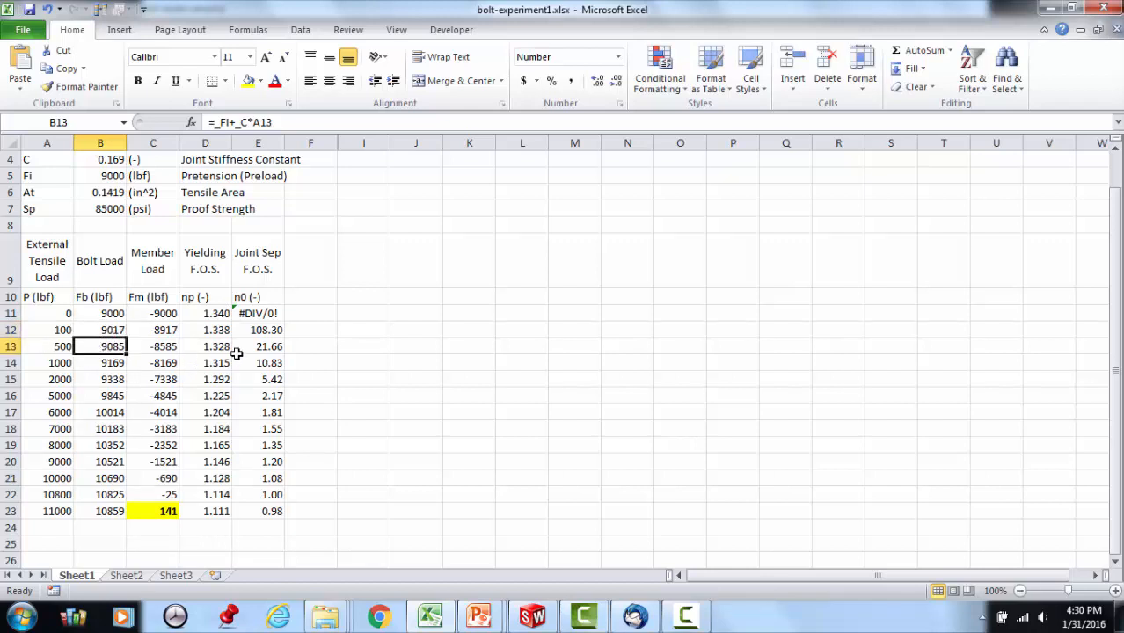
pyautogui.press('Up')
pyautogui.press('Up')
pyautogui.press('Down')
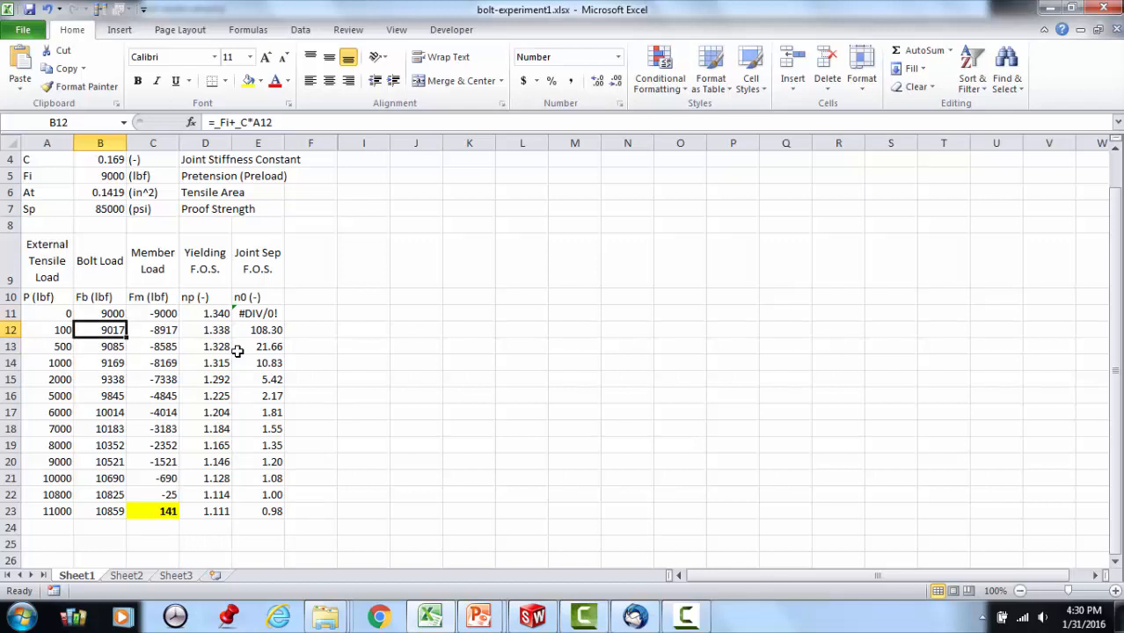
pyautogui.press('Up')
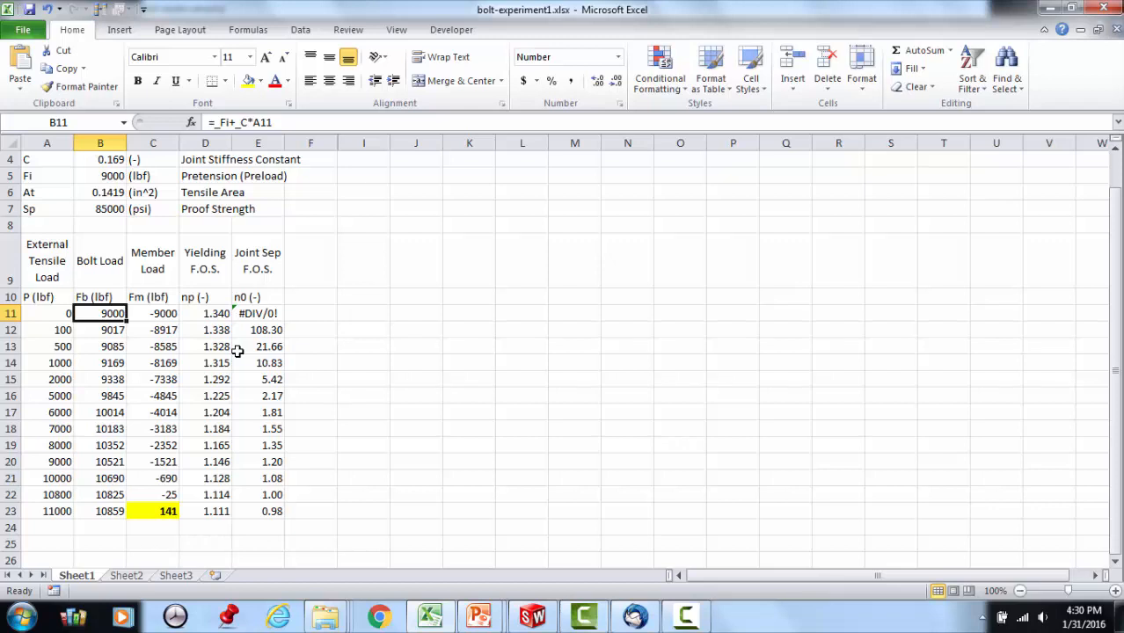
pyautogui.press('Down')
pyautogui.press('Down')
pyautogui.press('Down')
pyautogui.press('Down')
pyautogui.press('Down')
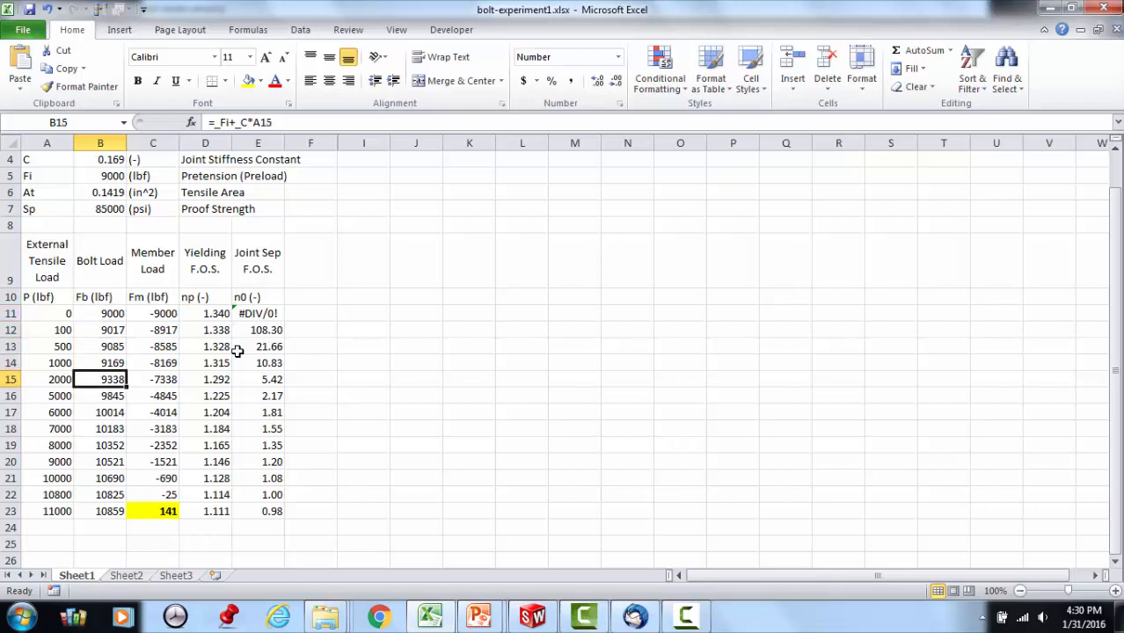
pyautogui.press('Down')
pyautogui.press('Down')
pyautogui.press('Down')
pyautogui.press('Down')
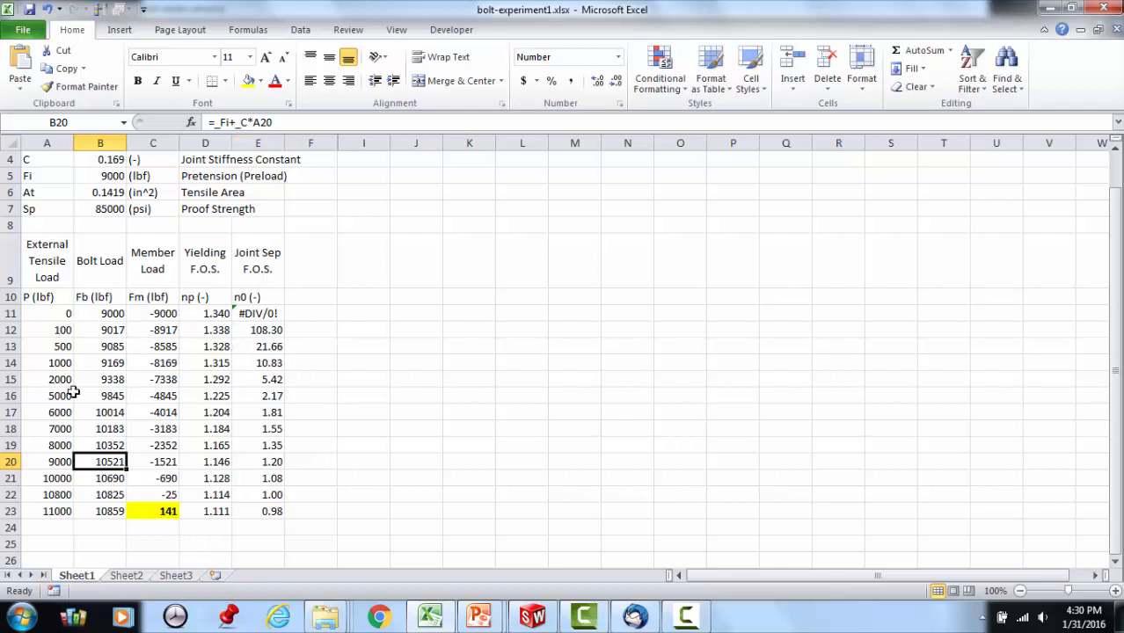
pyautogui.click(113, 484)
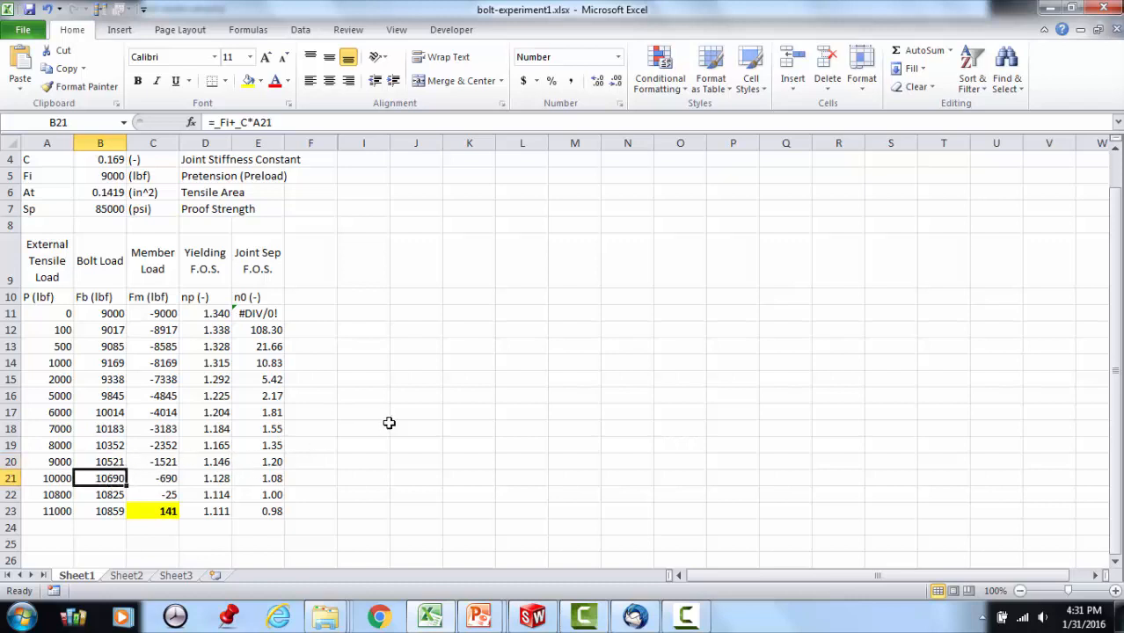
pyautogui.press('Up')
pyautogui.press('Up')
pyautogui.press('Up')
pyautogui.press('Up')
pyautogui.press('Up')
pyautogui.press('Up')
pyautogui.press('Up')
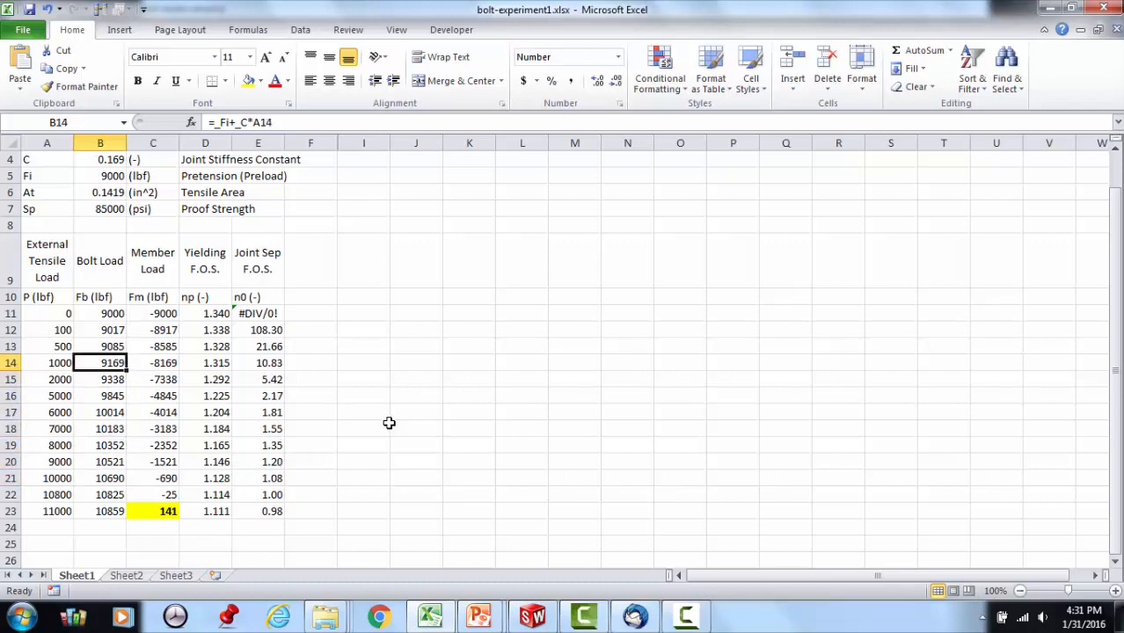
pyautogui.press('Up')
pyautogui.press('Up')
pyautogui.press('Up')
# Examine the member load formulas from C11 down to C22, and check the joint separation factor in E22.
pyautogui.press('Right')
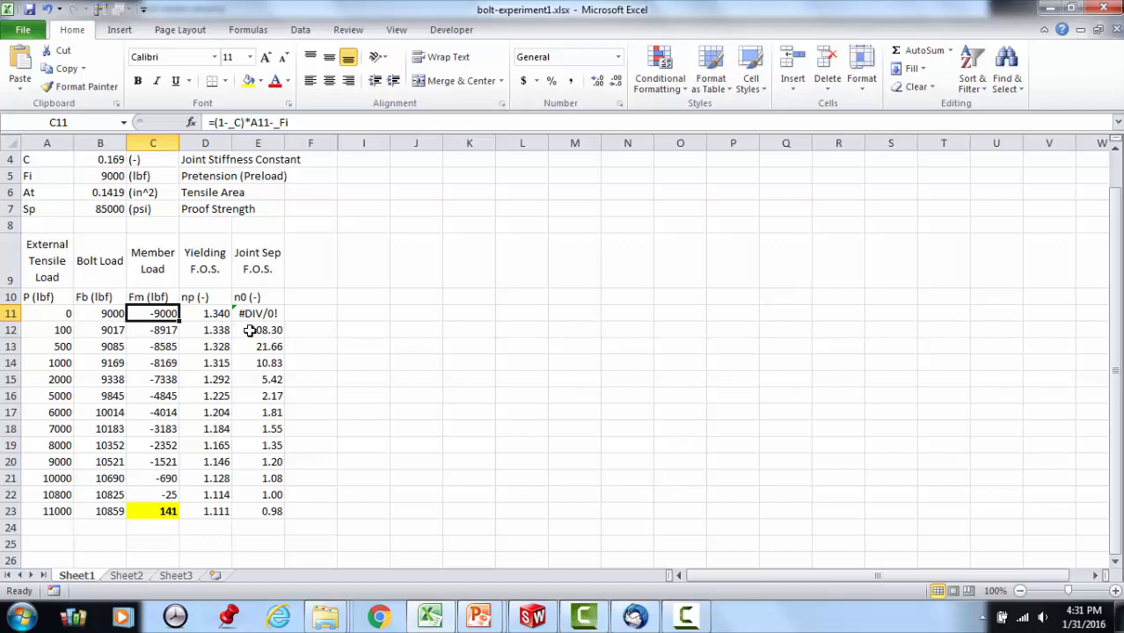
pyautogui.press('Down')
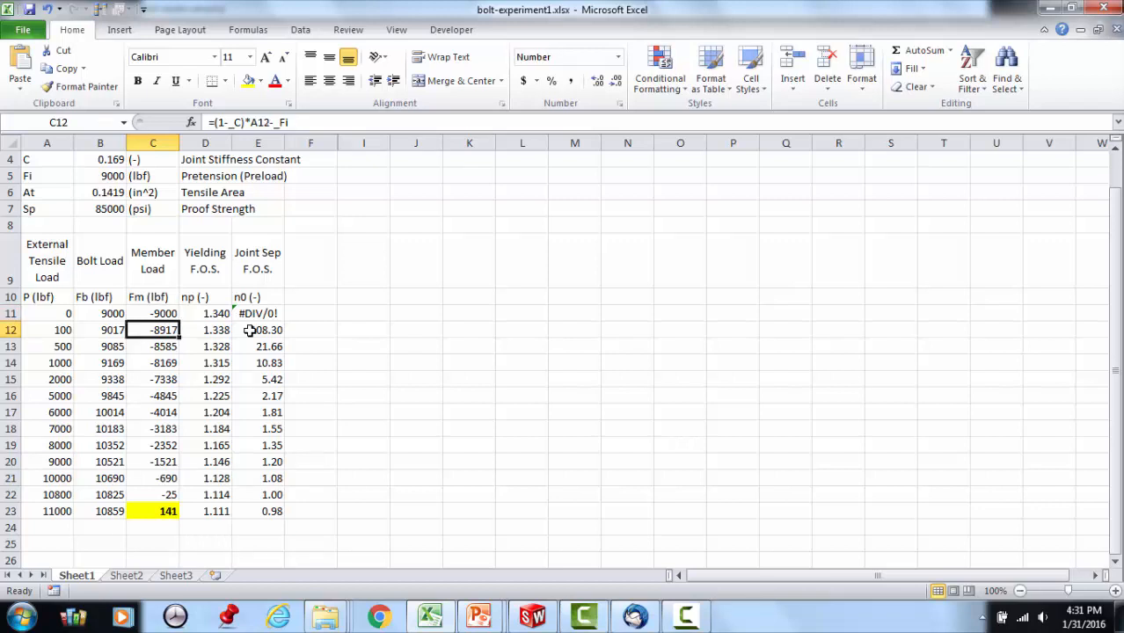
pyautogui.press('Down')
pyautogui.press('Down')
pyautogui.press('Down')
pyautogui.press('Down')
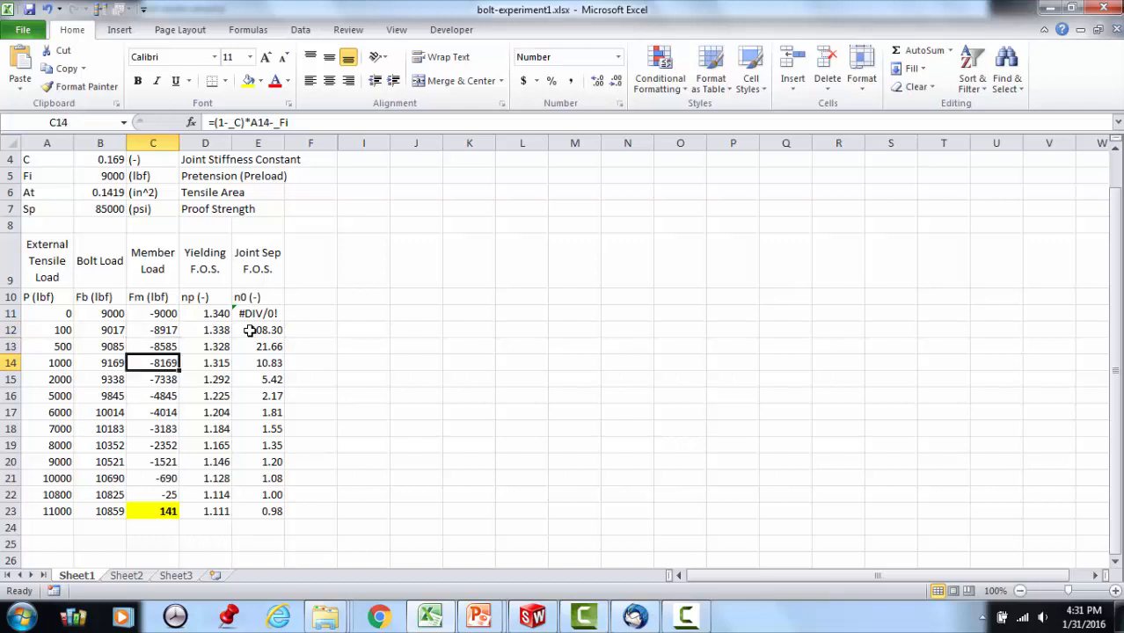
pyautogui.press('Down')
pyautogui.press('Down')
pyautogui.press('Down')
pyautogui.press('Down')
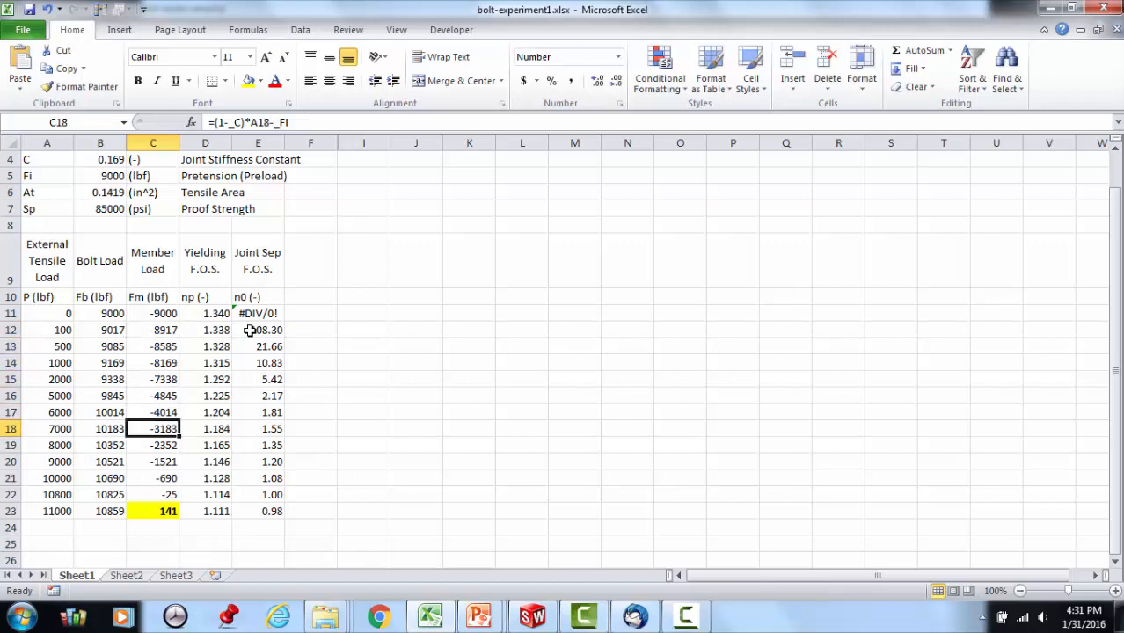
pyautogui.press('Down')
pyautogui.press('Down')
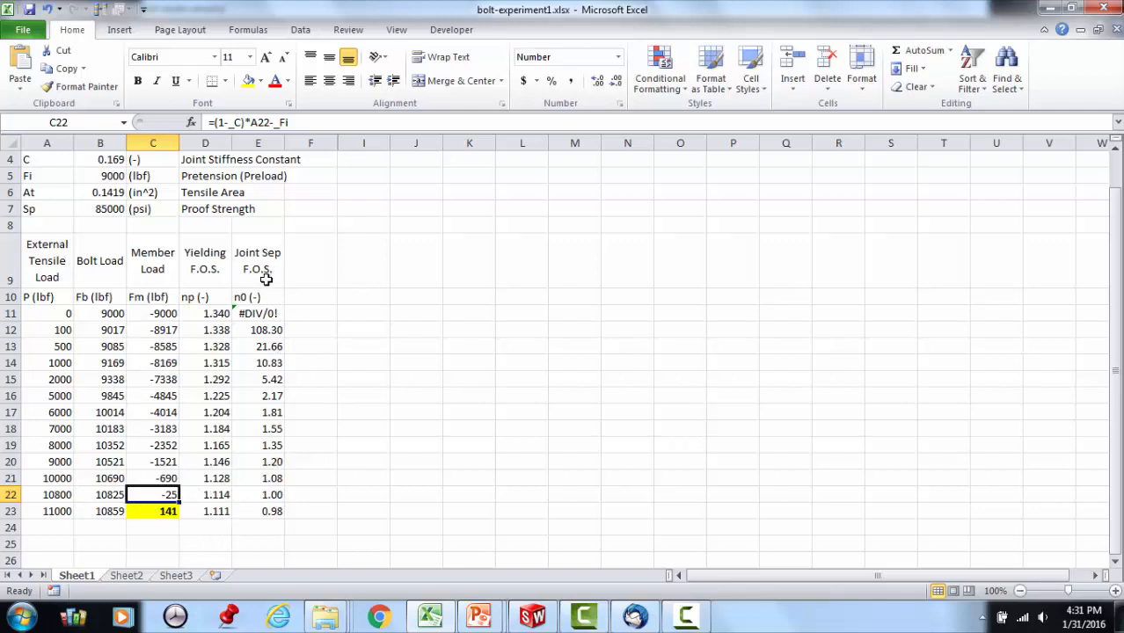
pyautogui.click(273, 493)
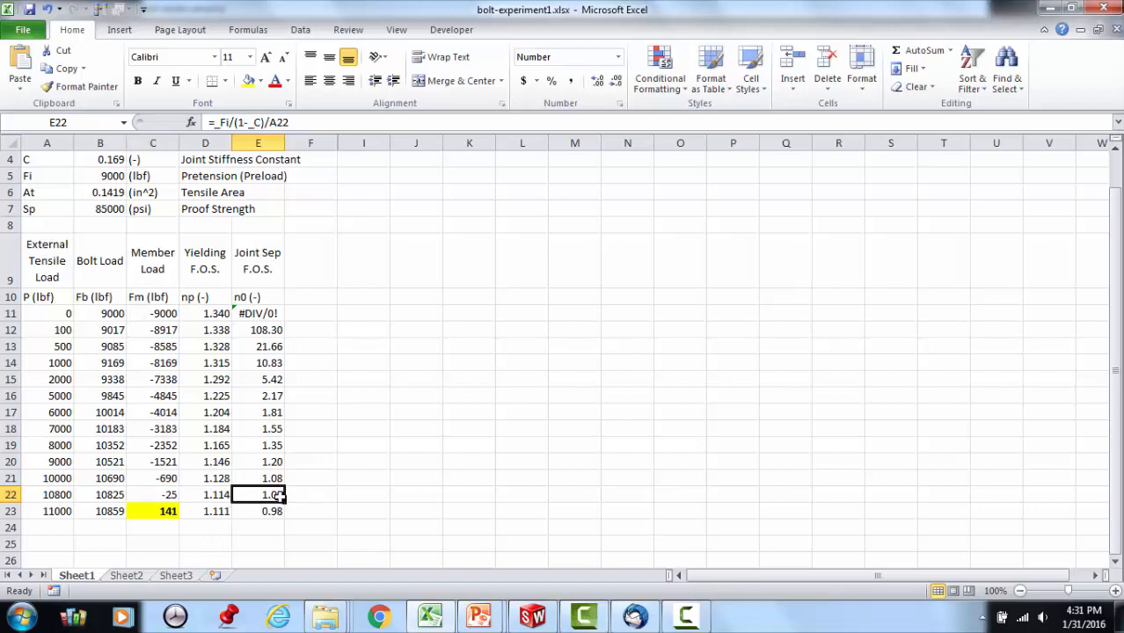
# Examine the yielding factor of safety formulas from D11 down to D23.
pyautogui.click(215, 315)
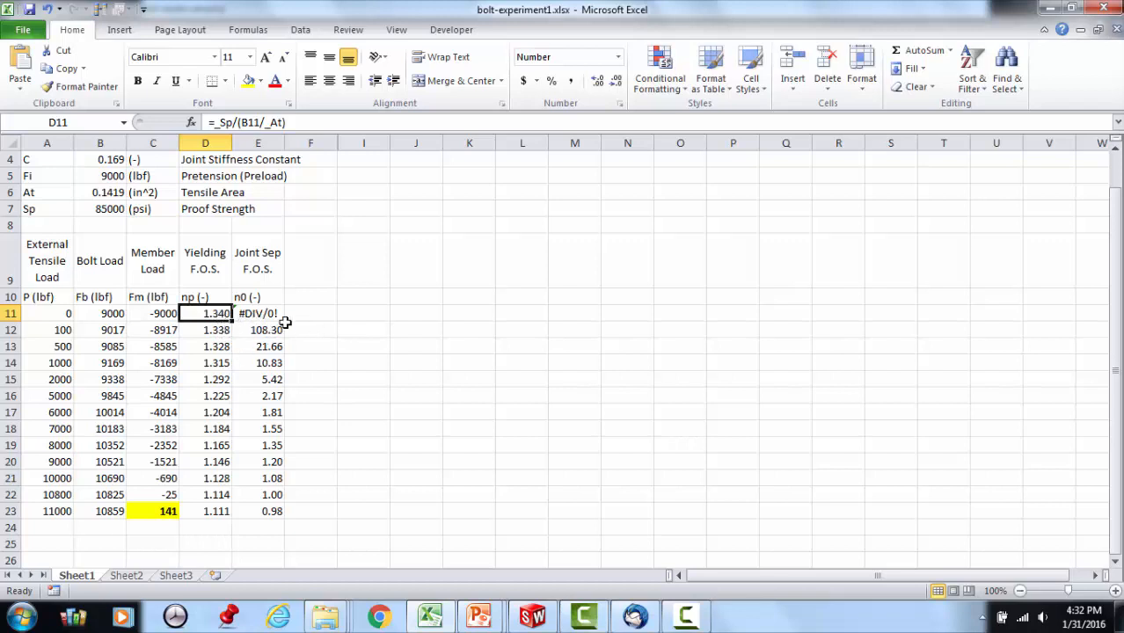
pyautogui.press('Down')
pyautogui.press('Down')
pyautogui.press('Down')
pyautogui.press('Down')
pyautogui.press('Down')
pyautogui.press('Down')
pyautogui.press('Down')
pyautogui.press('Down')
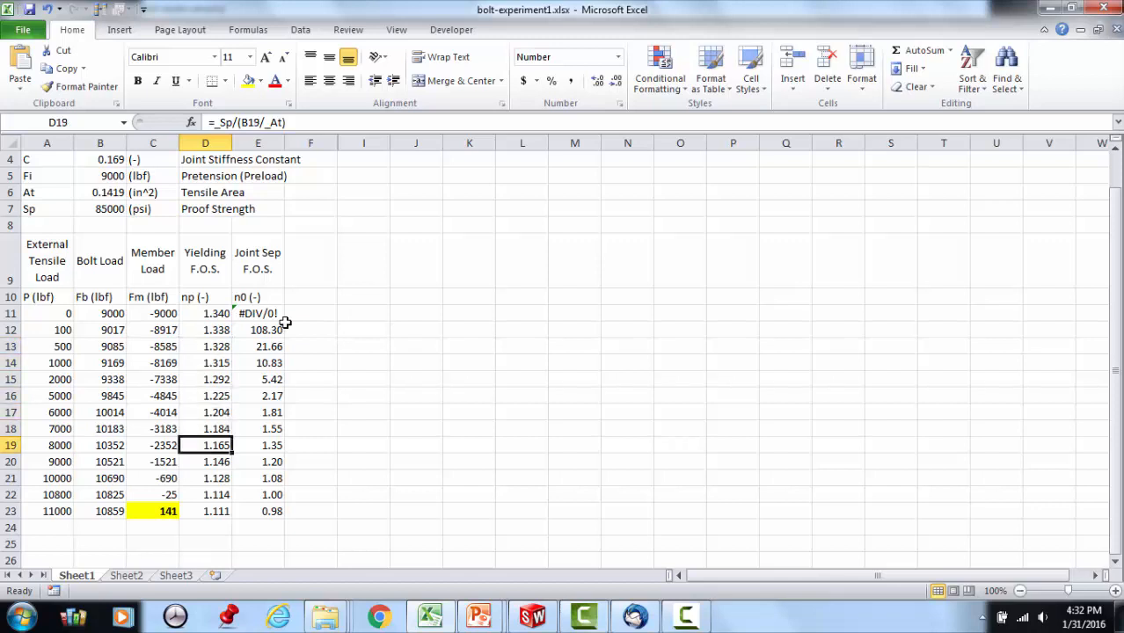
pyautogui.press('Down')
pyautogui.press('Down')
pyautogui.press('Down')
pyautogui.press('Down')
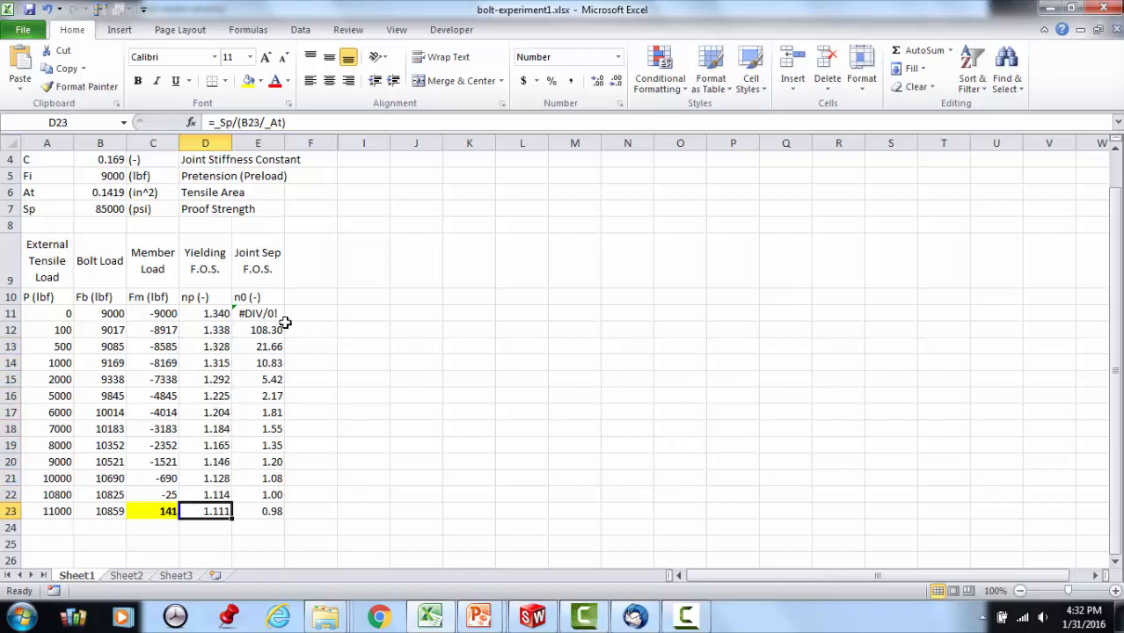
# Examine the joint separation factor of safety formulas from E11 down to E22.
pyautogui.click(268, 314)
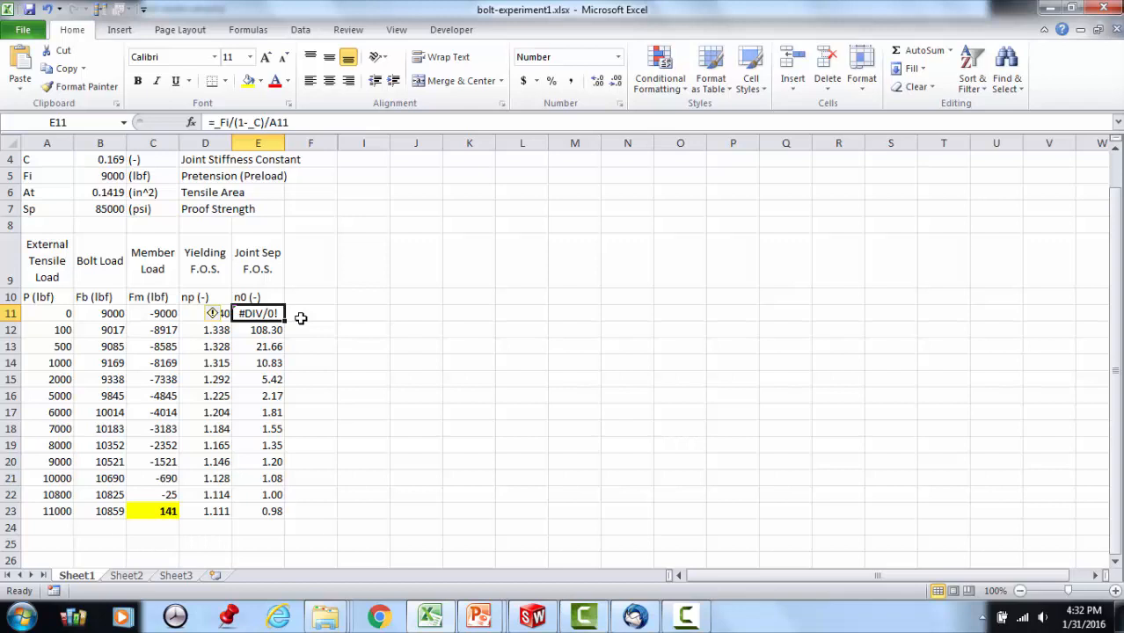
pyautogui.press('Down')
pyautogui.press('Down')
pyautogui.press('Down')
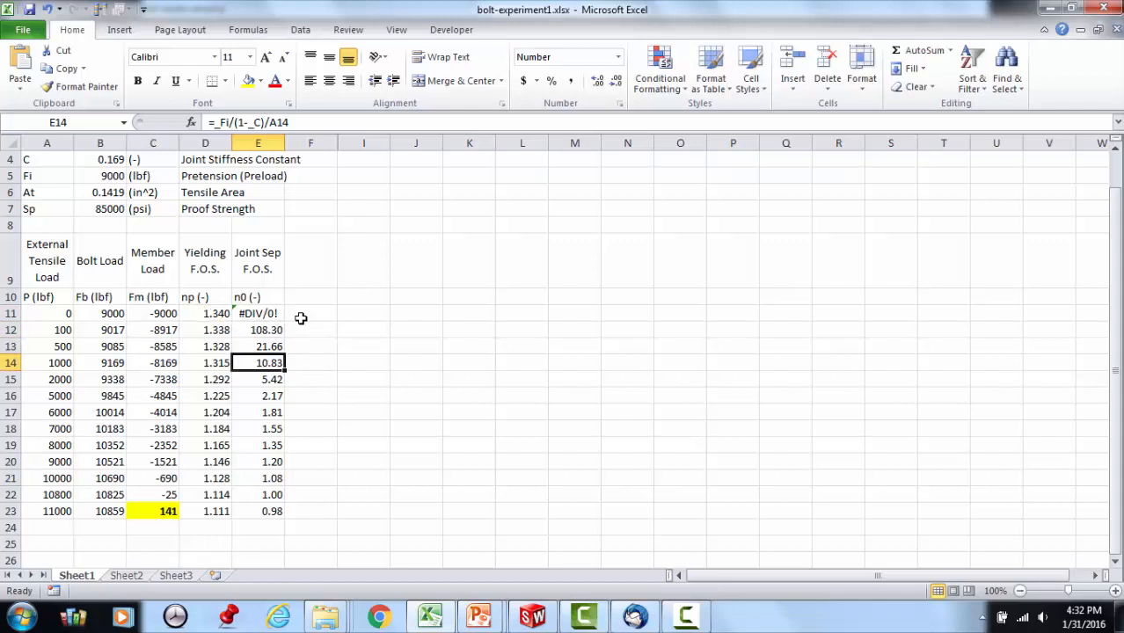
pyautogui.press('Down')
pyautogui.press('Down')
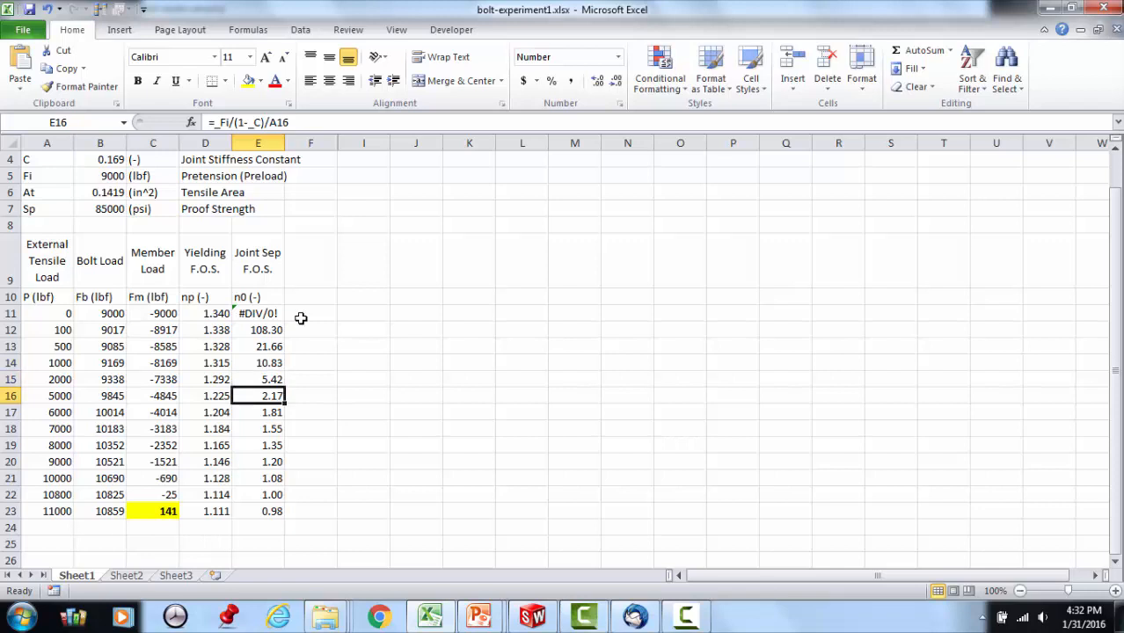
pyautogui.press('Down')
pyautogui.press('Down')
pyautogui.press('Down')
pyautogui.press('Down')
pyautogui.press('Down')
pyautogui.press('Down')
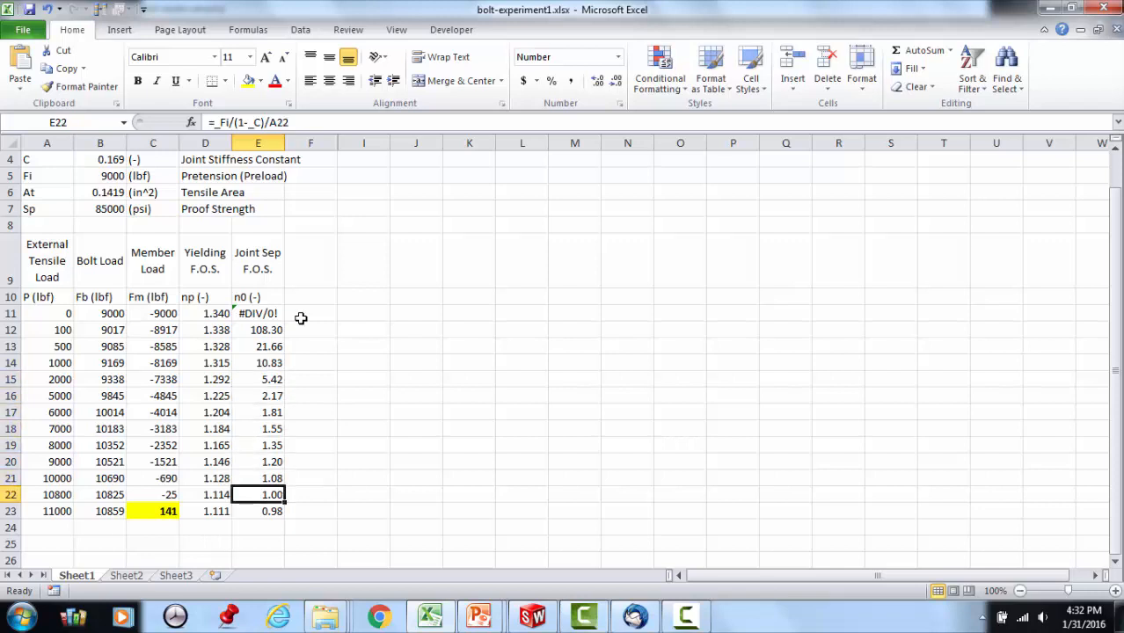
pyautogui.click(333, 364)
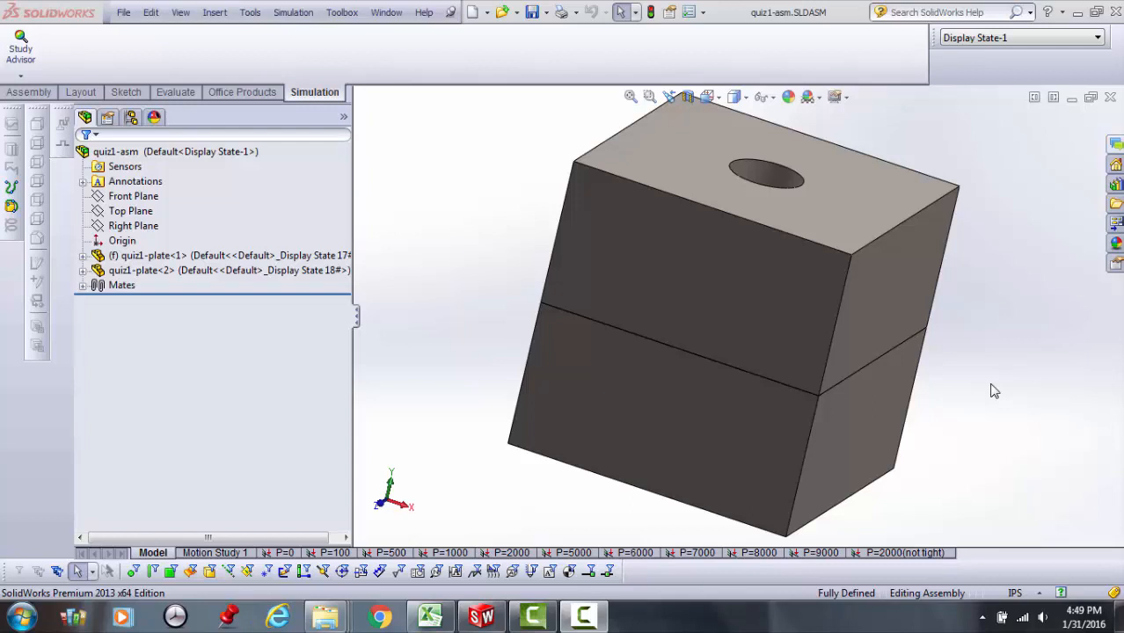
# Inspect the two stacked plates of the quiz1-asm assembly in SolidWorks from a more frontal angle.
pyautogui.rightClick(989, 380)
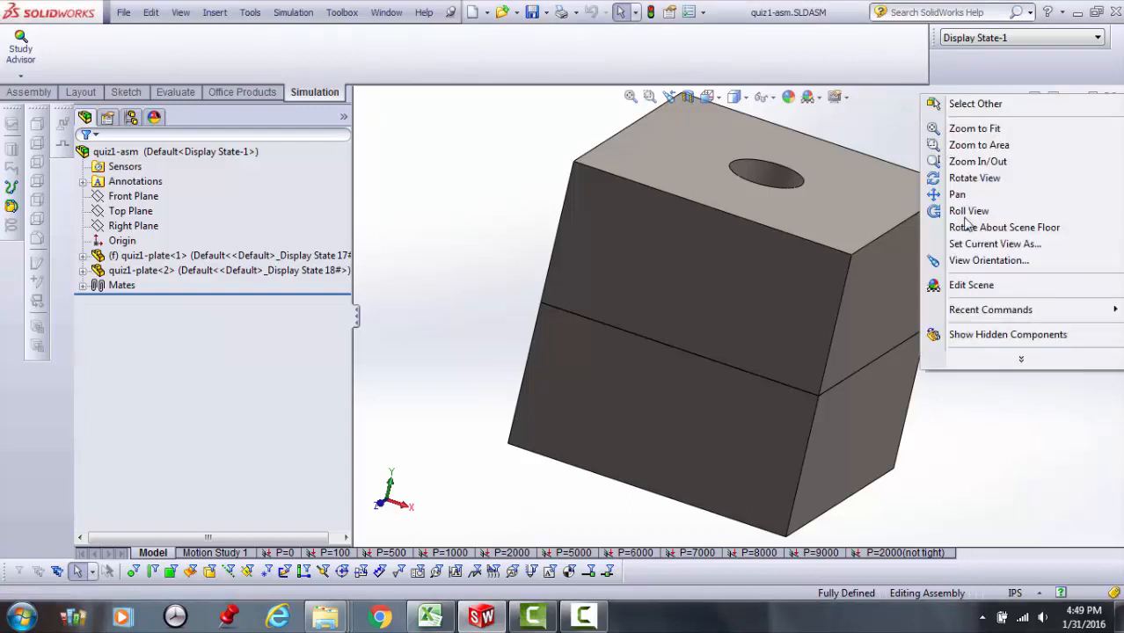
pyautogui.click(950, 179)
pyautogui.moveTo(949, 176); pyautogui.dragTo(948, 138)
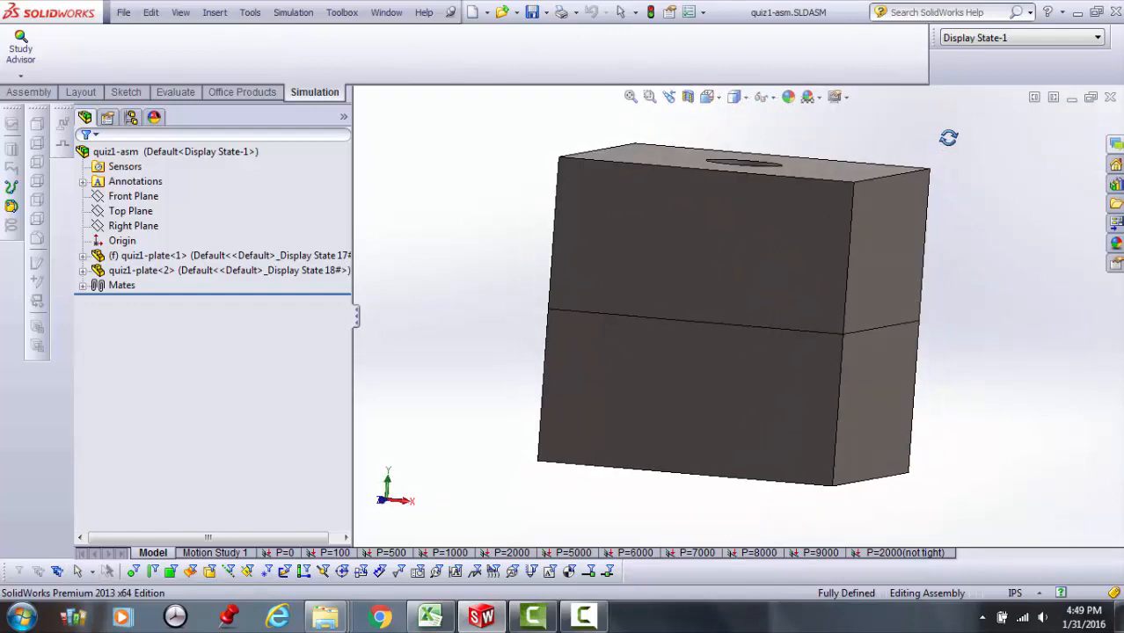
pyautogui.scroll(3, 946, 217)
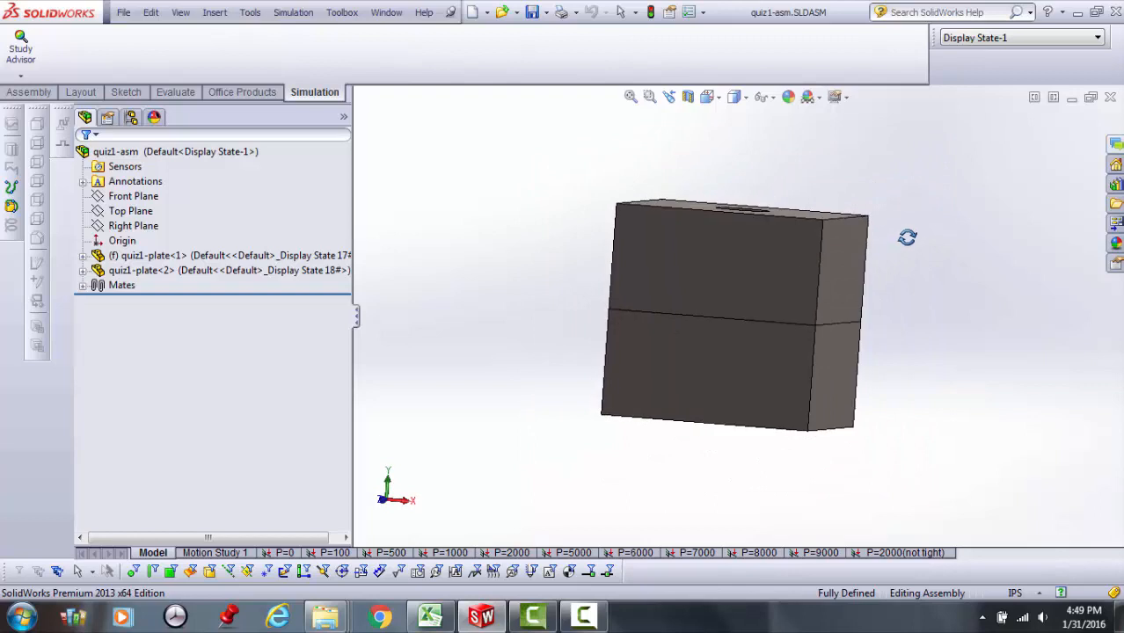
pyautogui.scroll(-2, 880, 264)
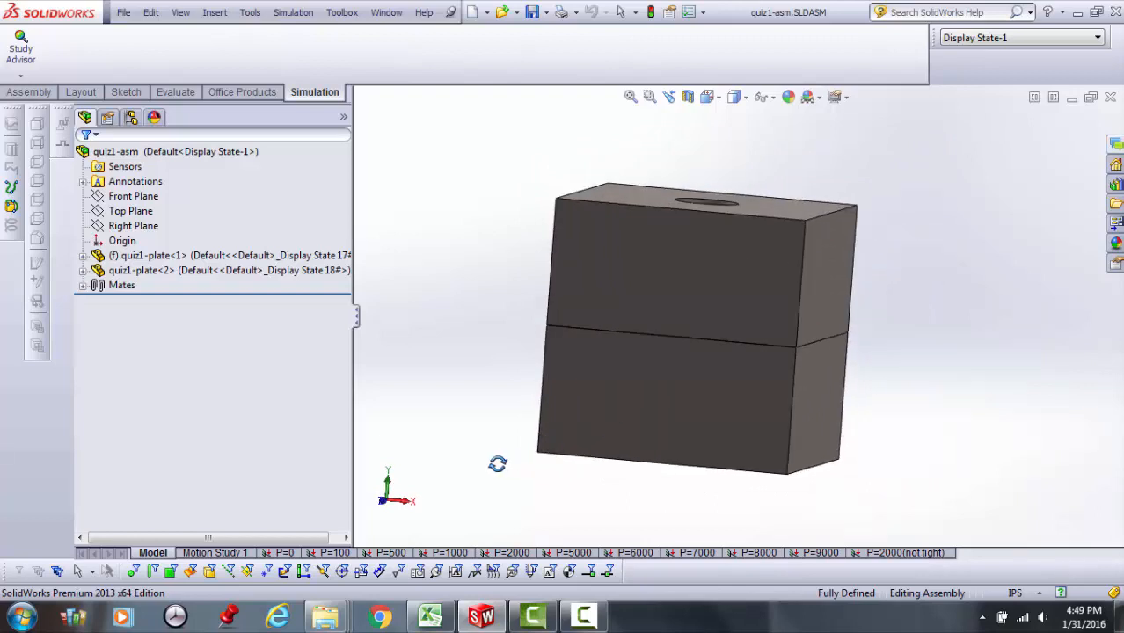
# Open the P=0 simulation study and highlight the face held by its Fixed-1 fixture.
pyautogui.rightClick(443, 167)
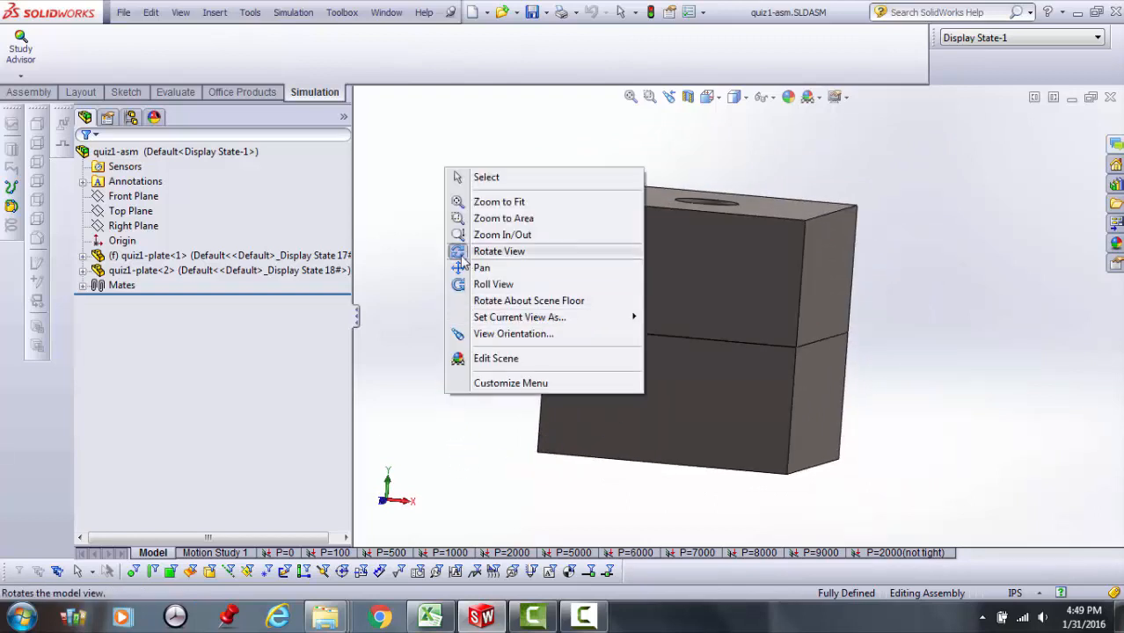
pyautogui.click(461, 254)
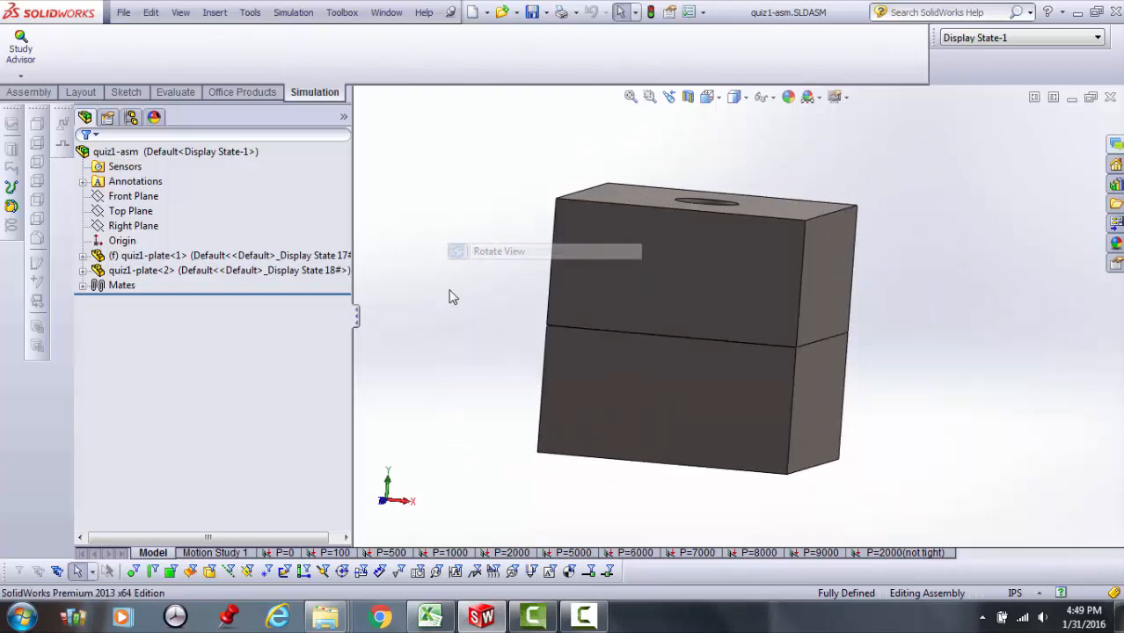
pyautogui.click(280, 552)
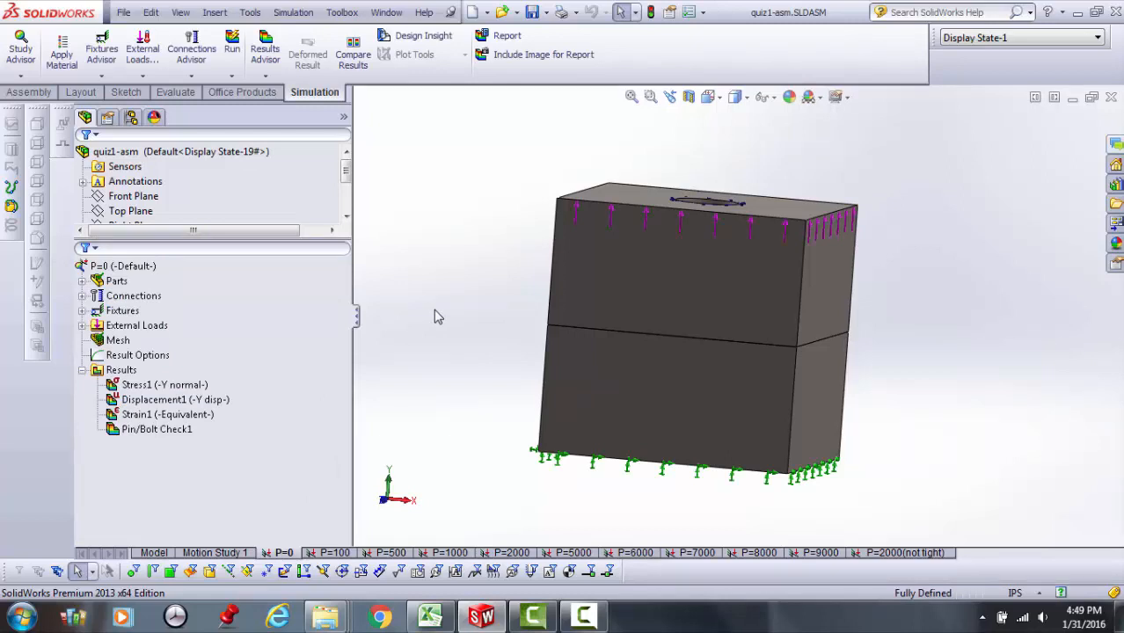
pyautogui.click(117, 329)
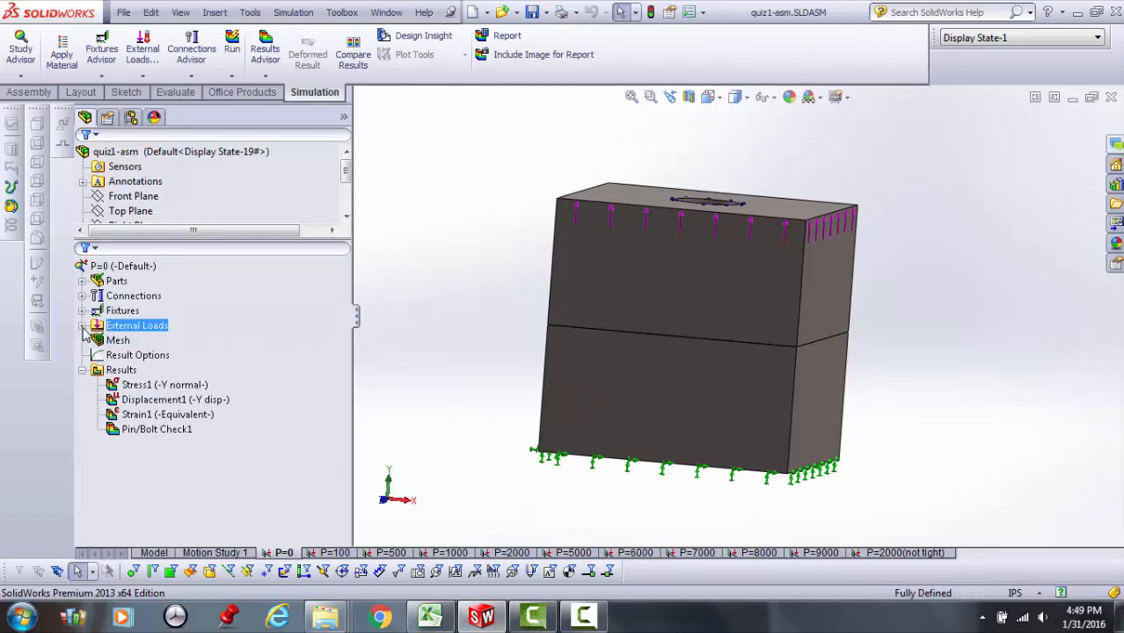
pyautogui.click(82, 311)
pyautogui.click(131, 326)
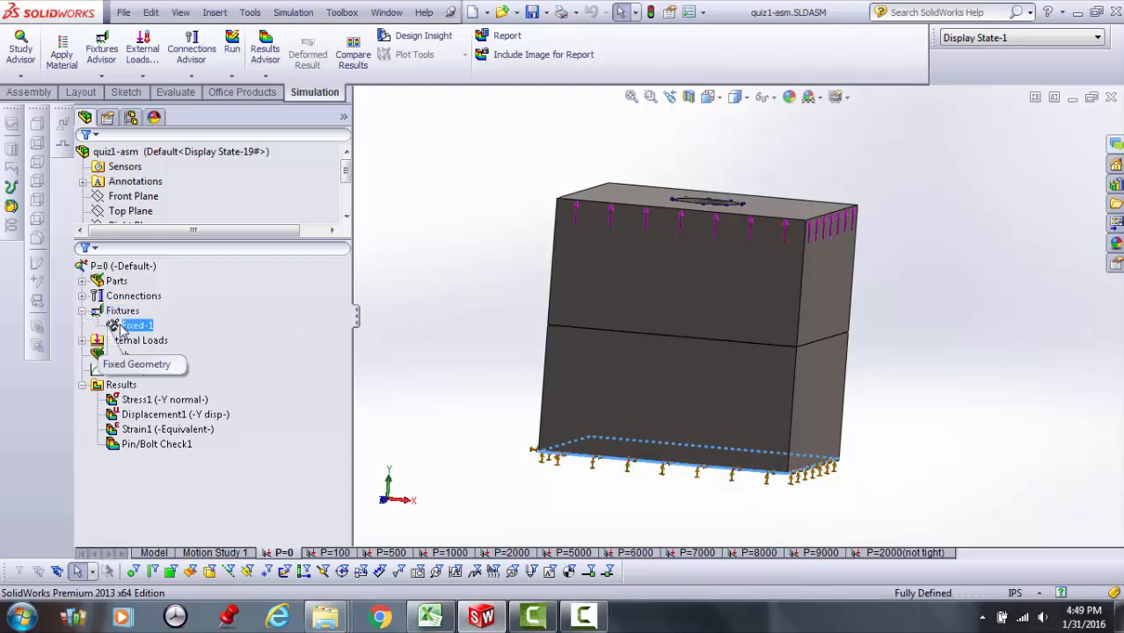
pyautogui.rightClick(124, 329)
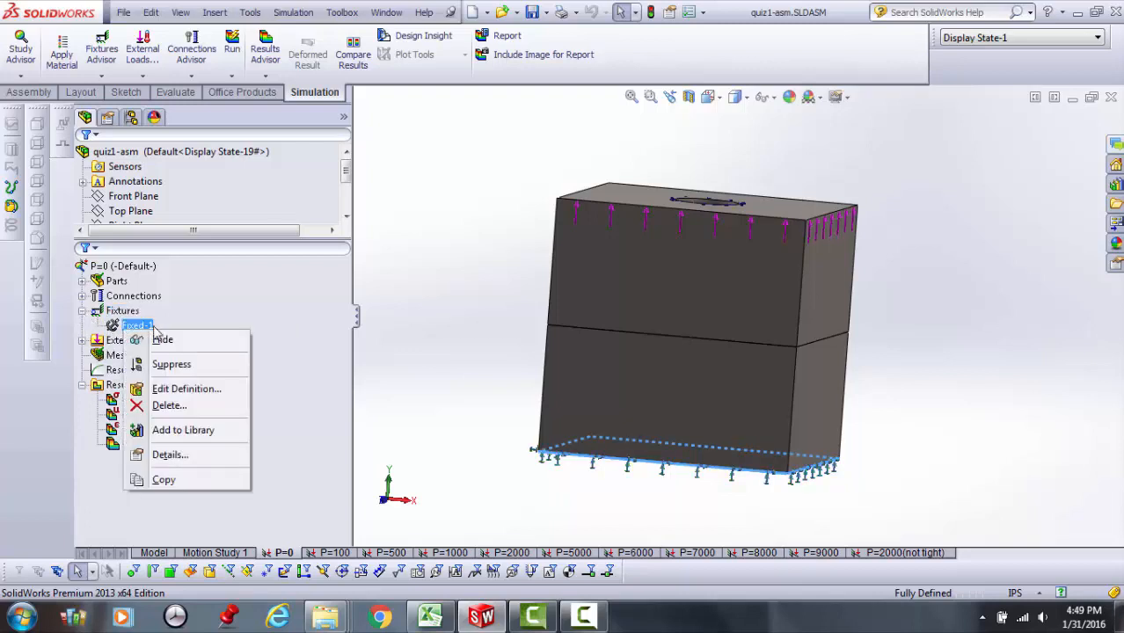
pyautogui.click(441, 356)
pyautogui.rightClick(444, 356)
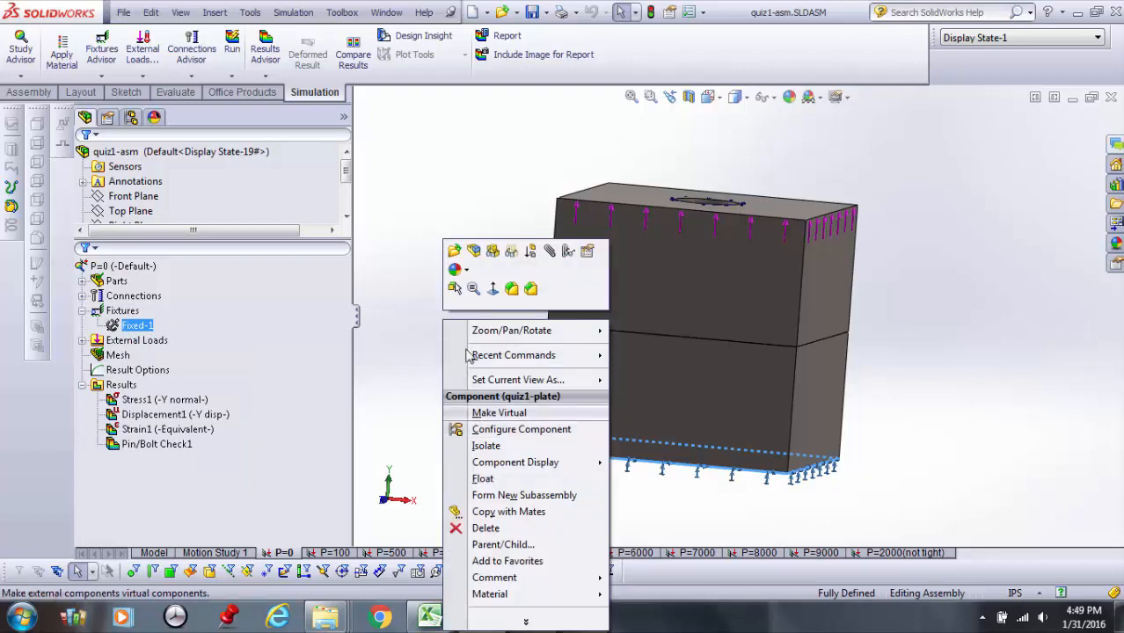
# Inspect the fixed underside of the lower plate from below, and return to a view from above.
pyautogui.click(650, 97)
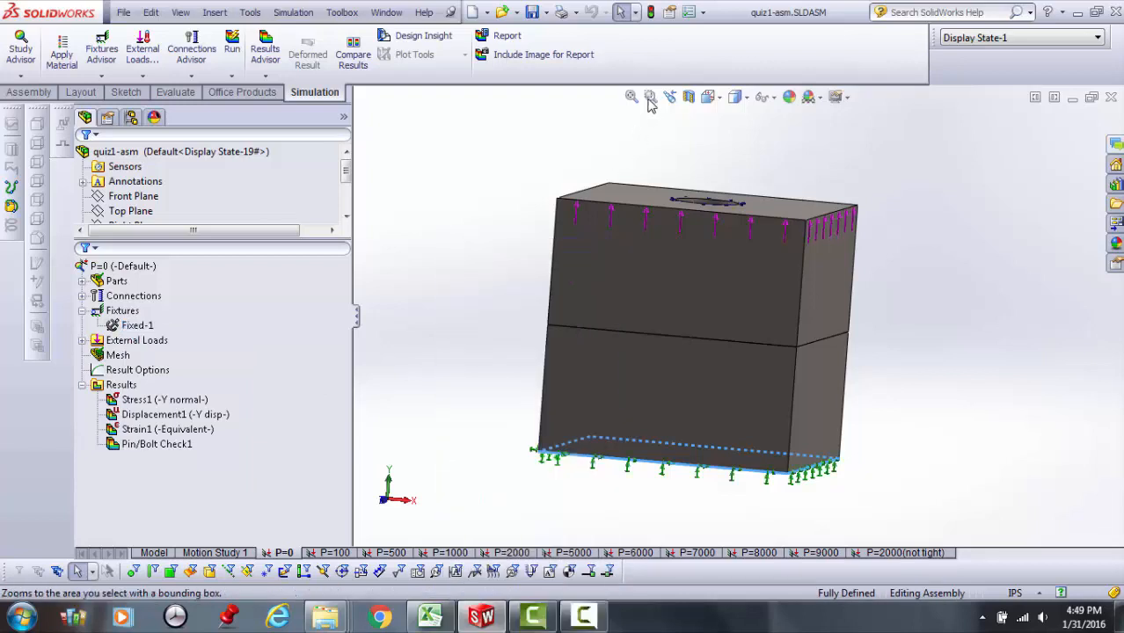
pyautogui.rightClick(491, 241)
pyautogui.click(508, 341)
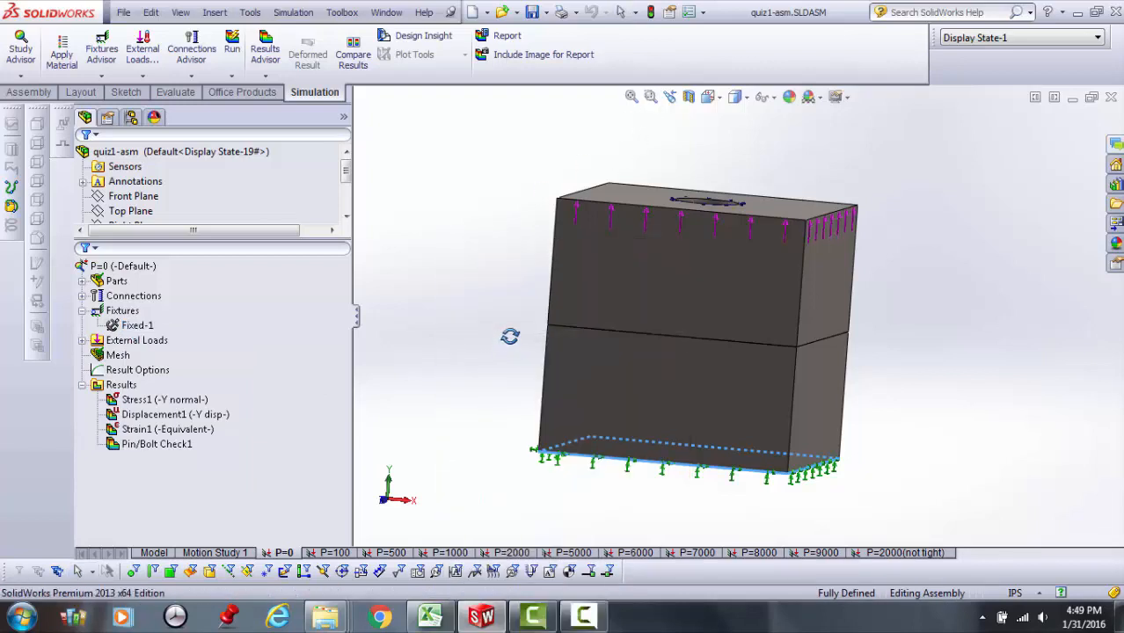
pyautogui.moveTo(508, 343); pyautogui.dragTo(498, 293)
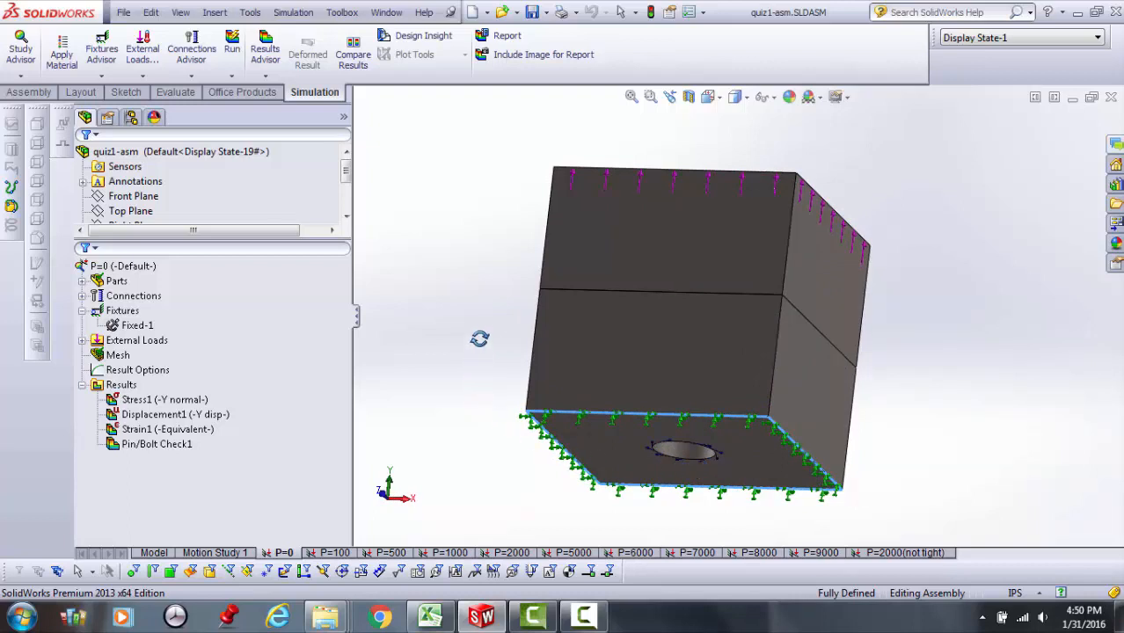
pyautogui.moveTo(480, 337); pyautogui.dragTo(484, 394)
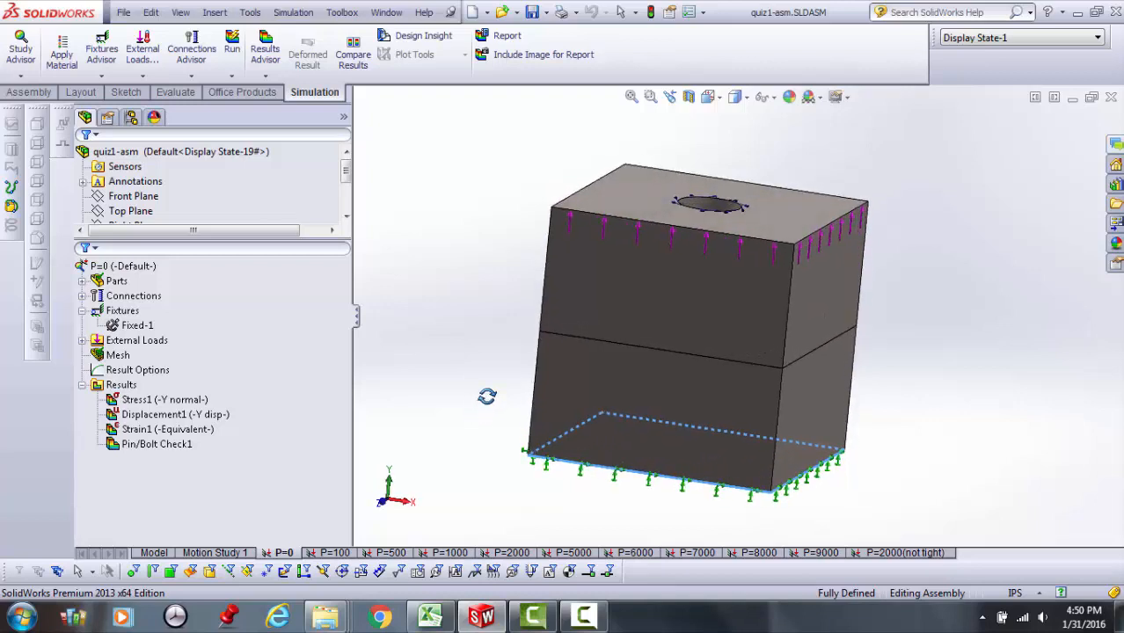
# Highlight the Force-1 external load of the P=0 study to check where it acts on the upper plate.
pyautogui.click(117, 355)
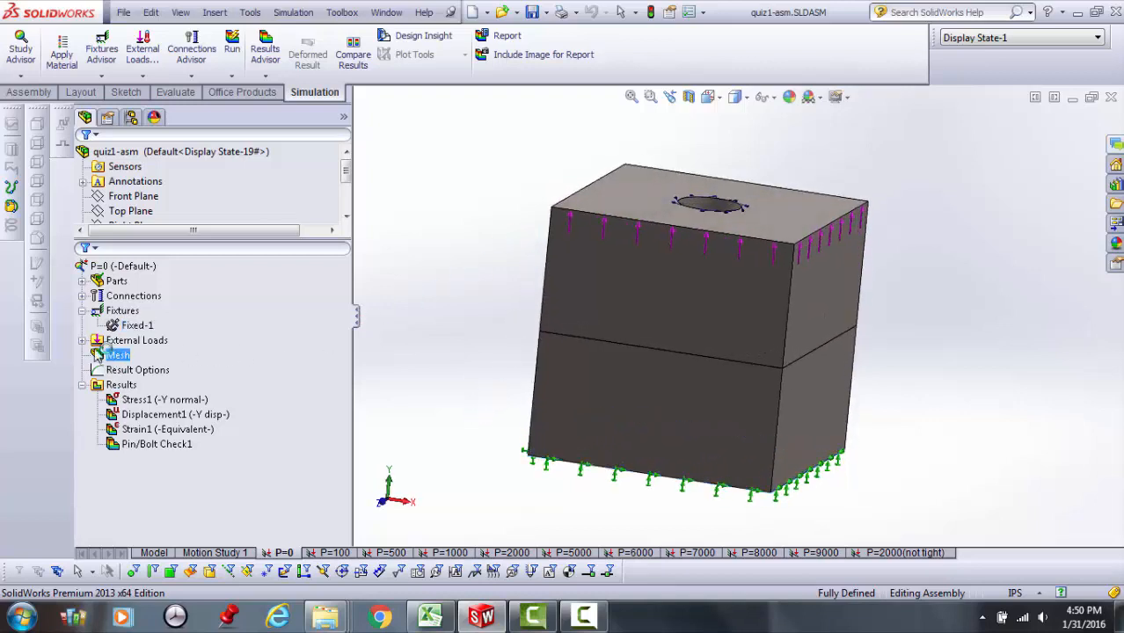
pyautogui.click(111, 328)
pyautogui.click(101, 313)
pyautogui.click(82, 311)
pyautogui.click(98, 325)
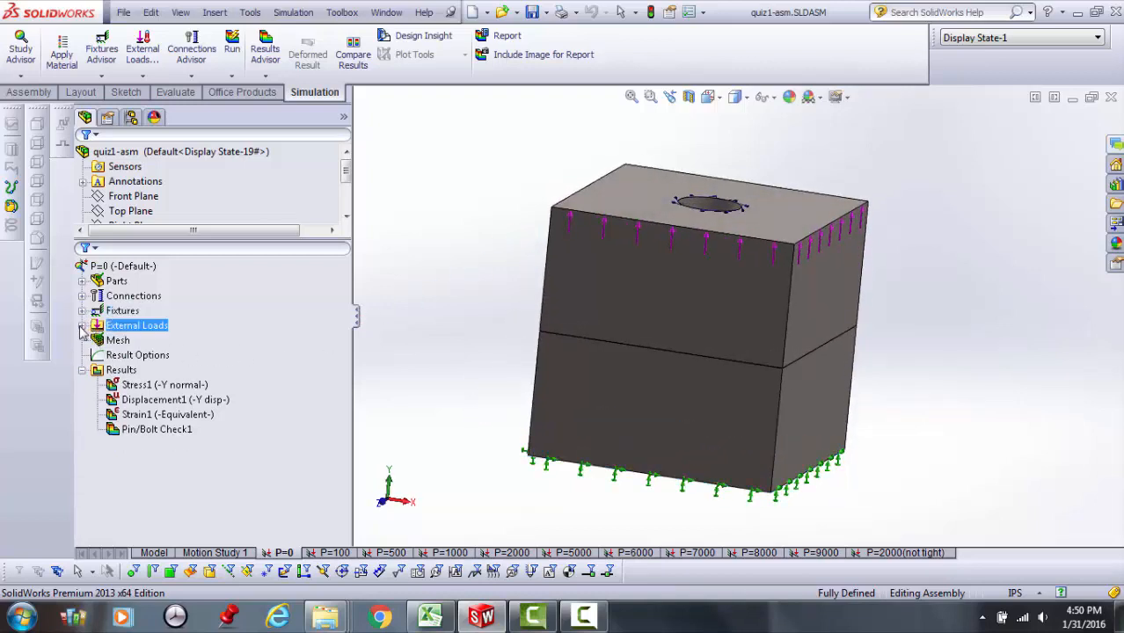
pyautogui.click(82, 325)
pyautogui.click(141, 340)
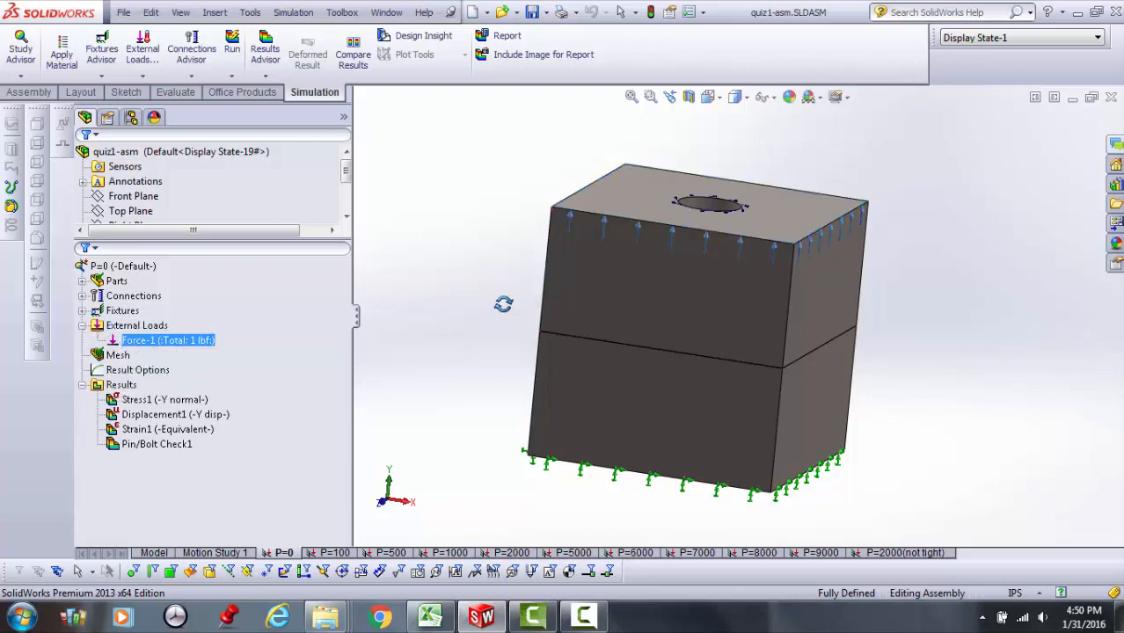
pyautogui.rightClick(486, 230)
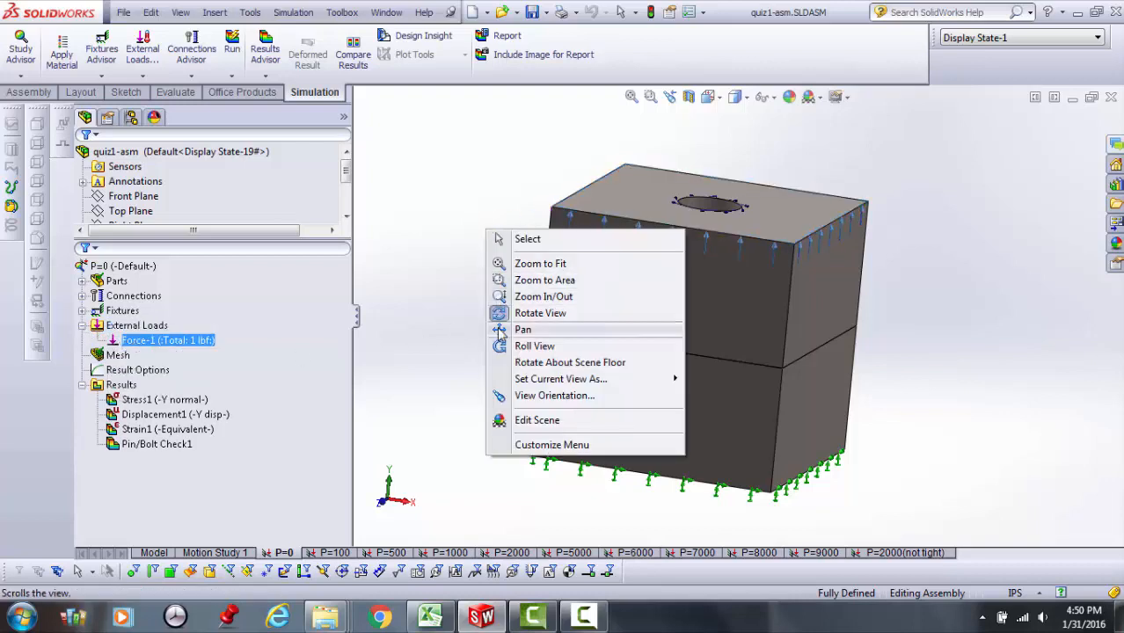
pyautogui.click(540, 314)
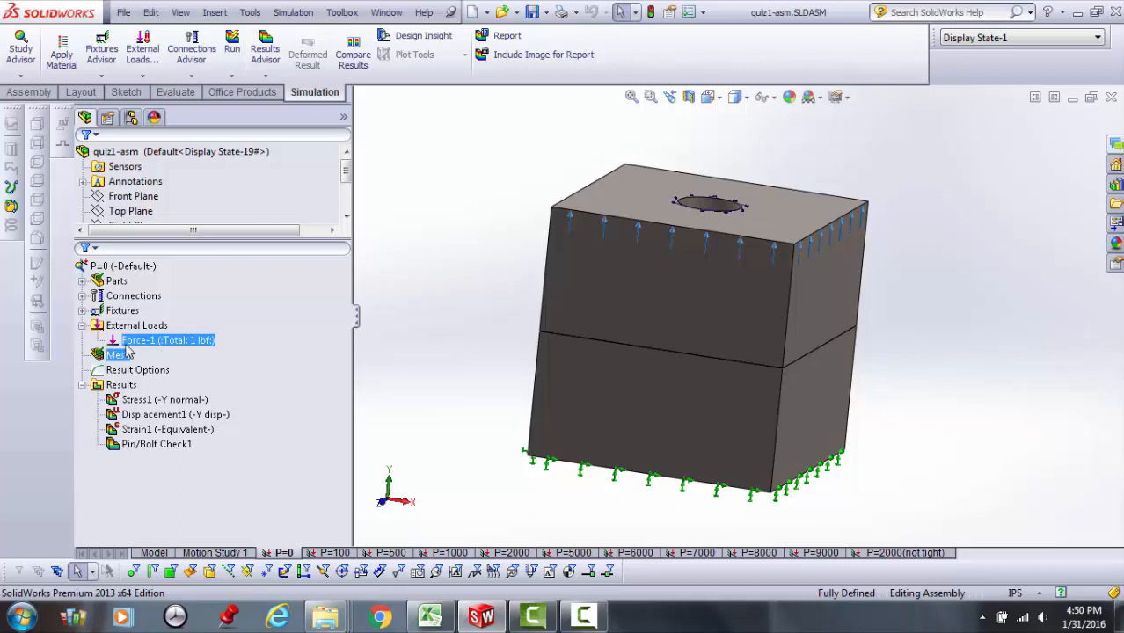
pyautogui.click(83, 327)
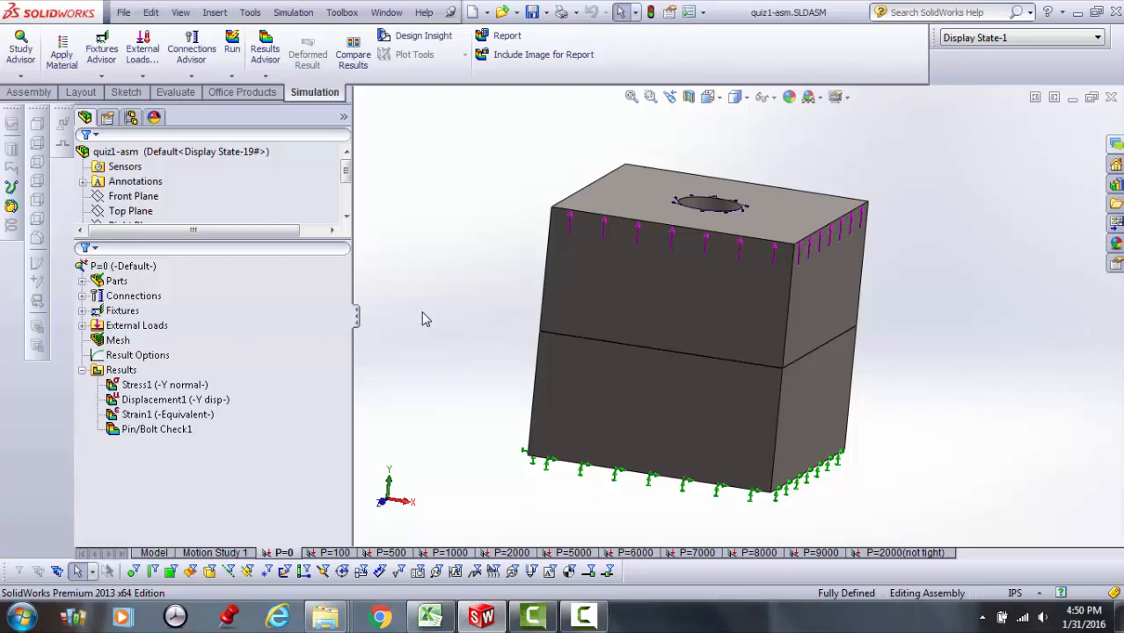
# Review the contact type in the Global Contact definition and close it without changes.
pyautogui.click(82, 296)
pyautogui.click(158, 356)
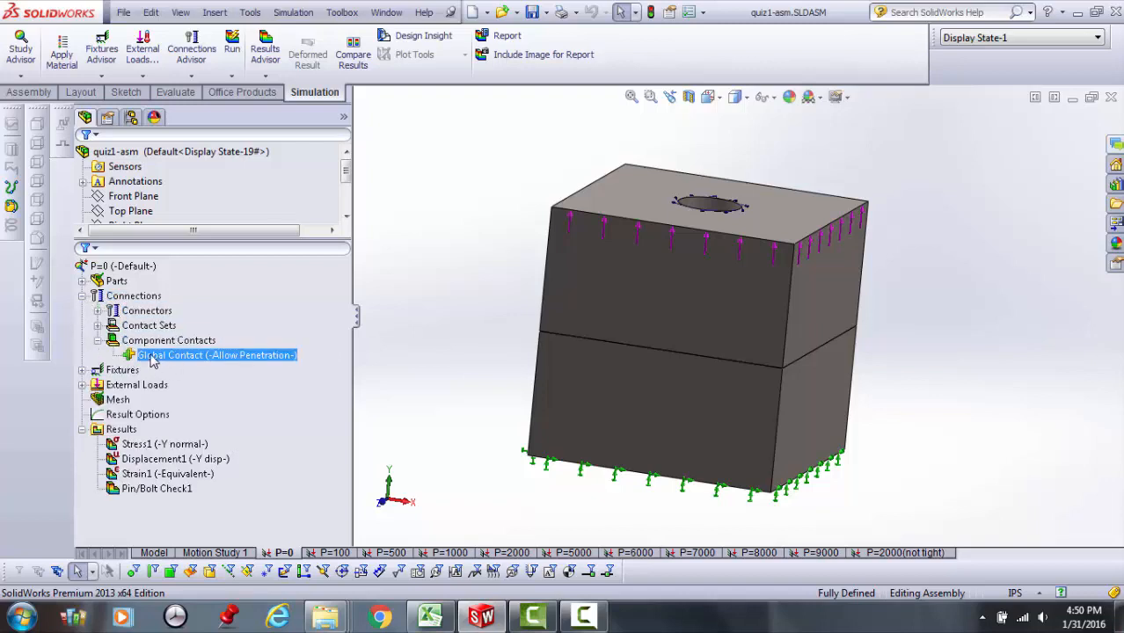
pyautogui.rightClick(151, 361)
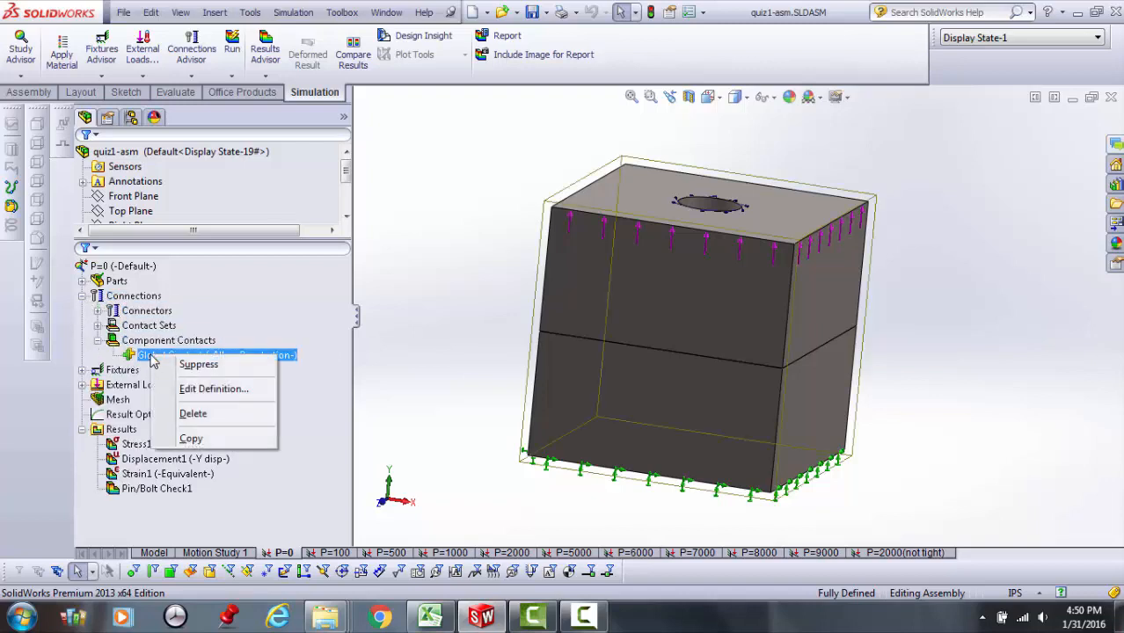
pyautogui.click(182, 393)
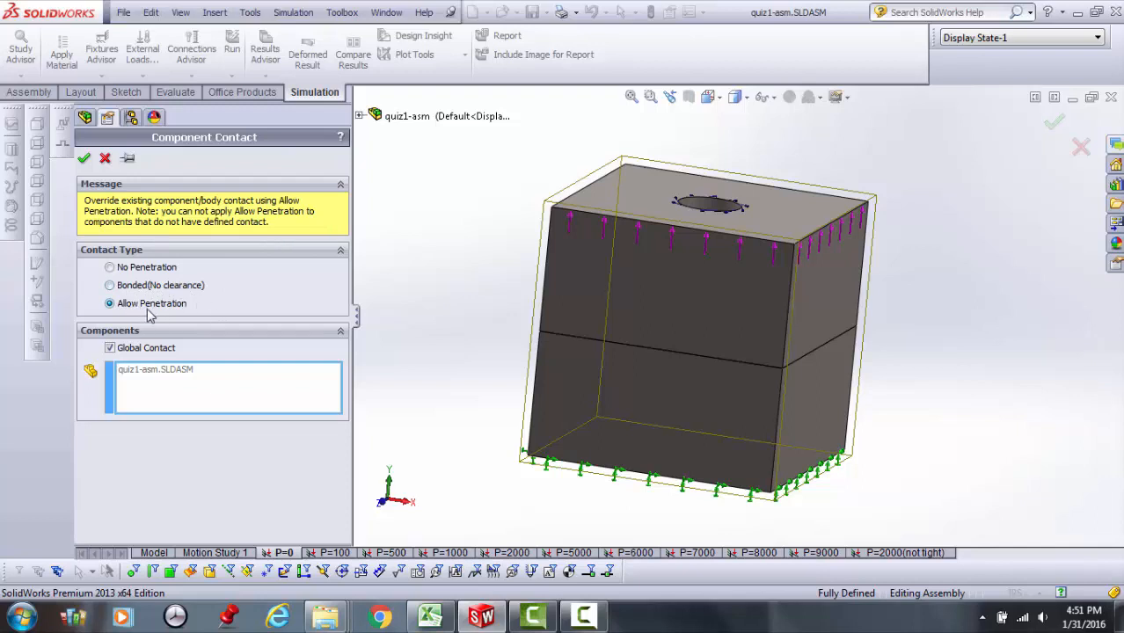
pyautogui.click(105, 160)
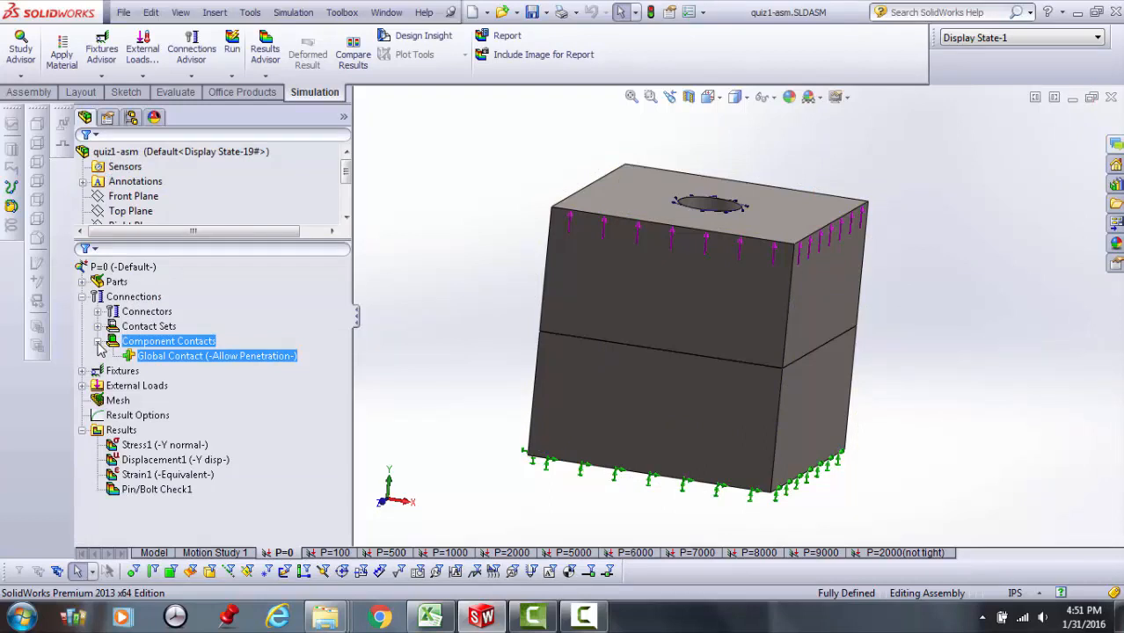
pyautogui.click(98, 342)
# Highlight the faces paired by Contact Set-1 between the two plates and check its contact type.
pyautogui.click(98, 327)
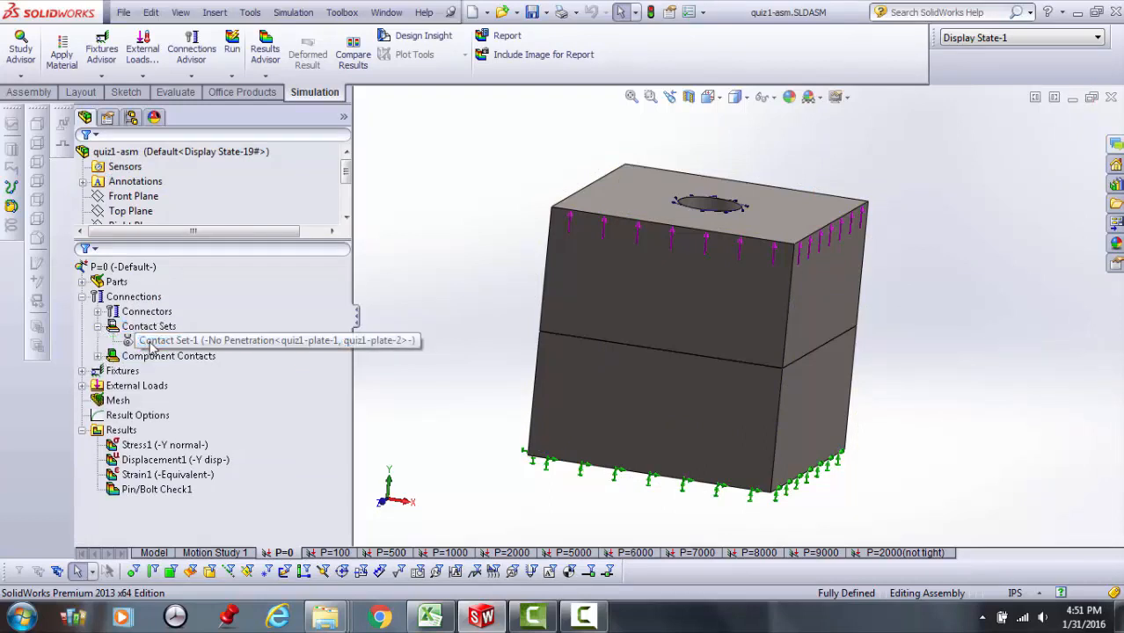
pyautogui.click(155, 342)
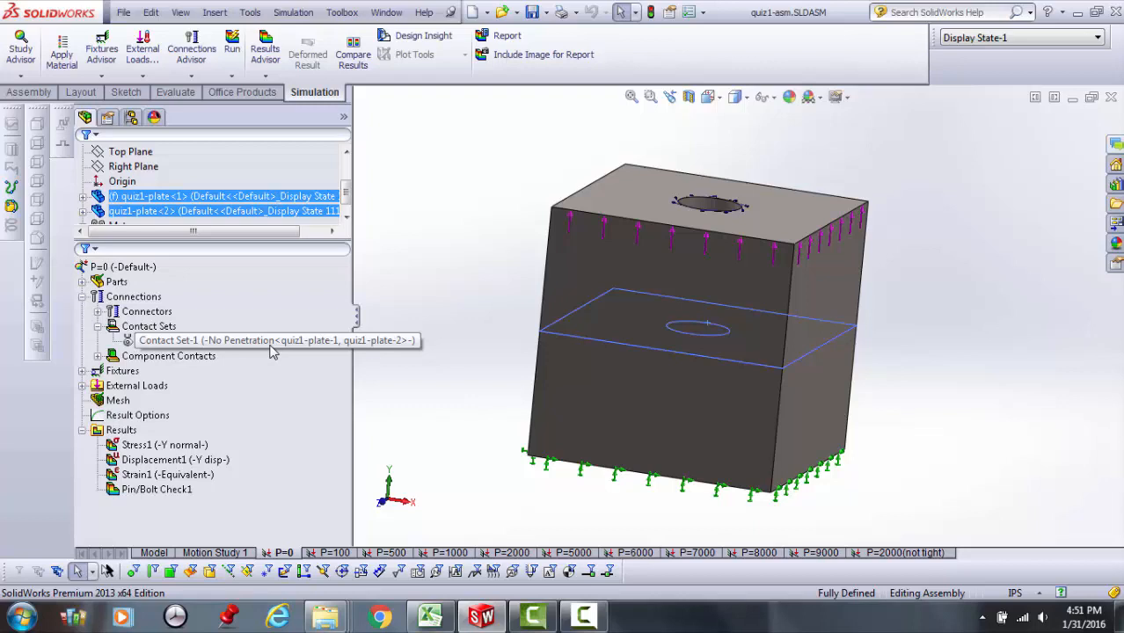
pyautogui.doubleClick(271, 346)
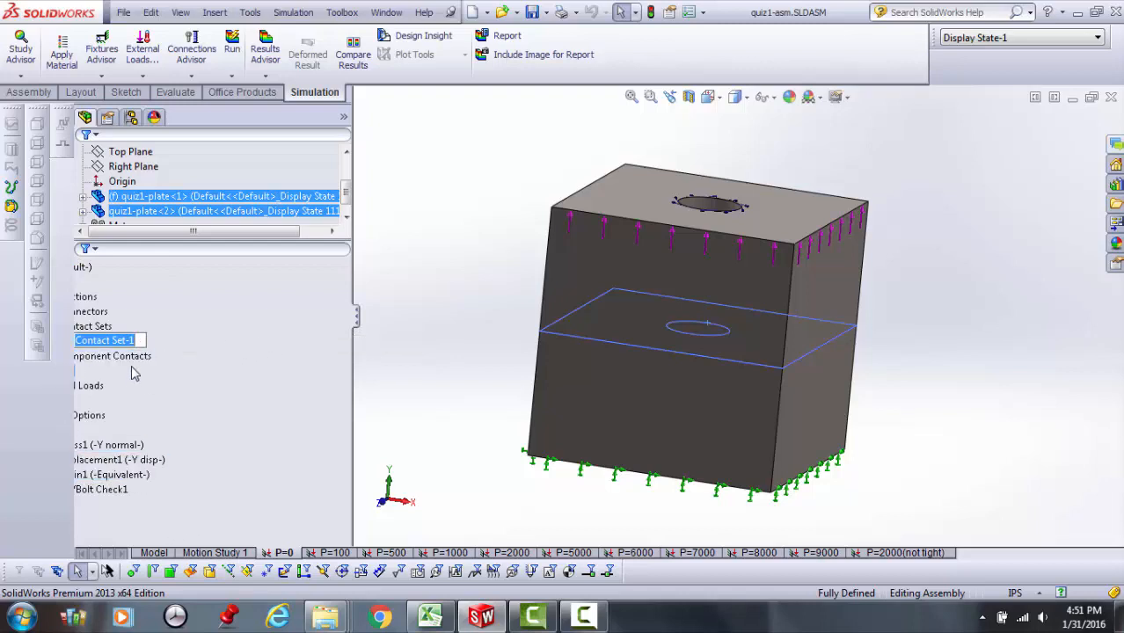
pyautogui.click(207, 429)
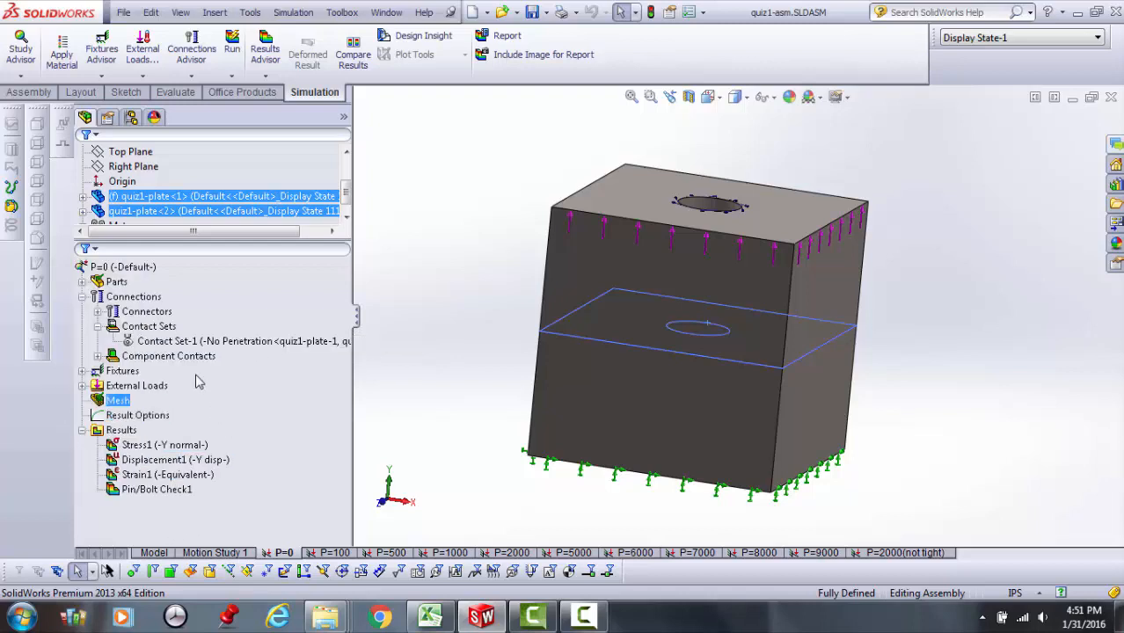
pyautogui.click(98, 327)
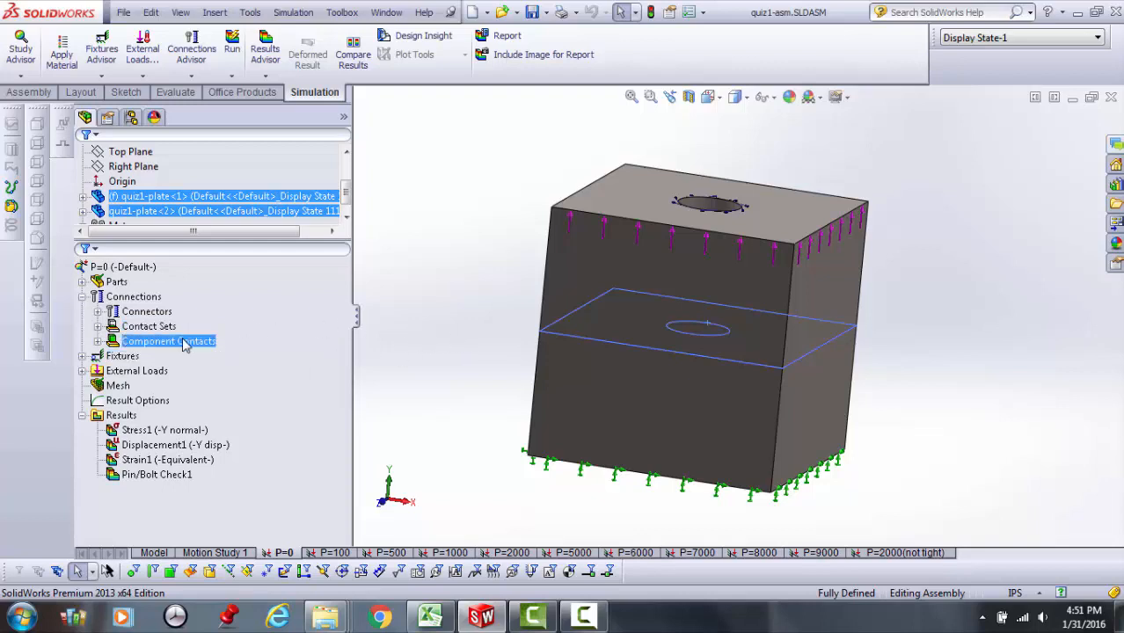
# Open the Counterbore with Nut-1 connector definition and examine its bolt type, selected edges and head and shank diameters.
pyautogui.click(143, 312)
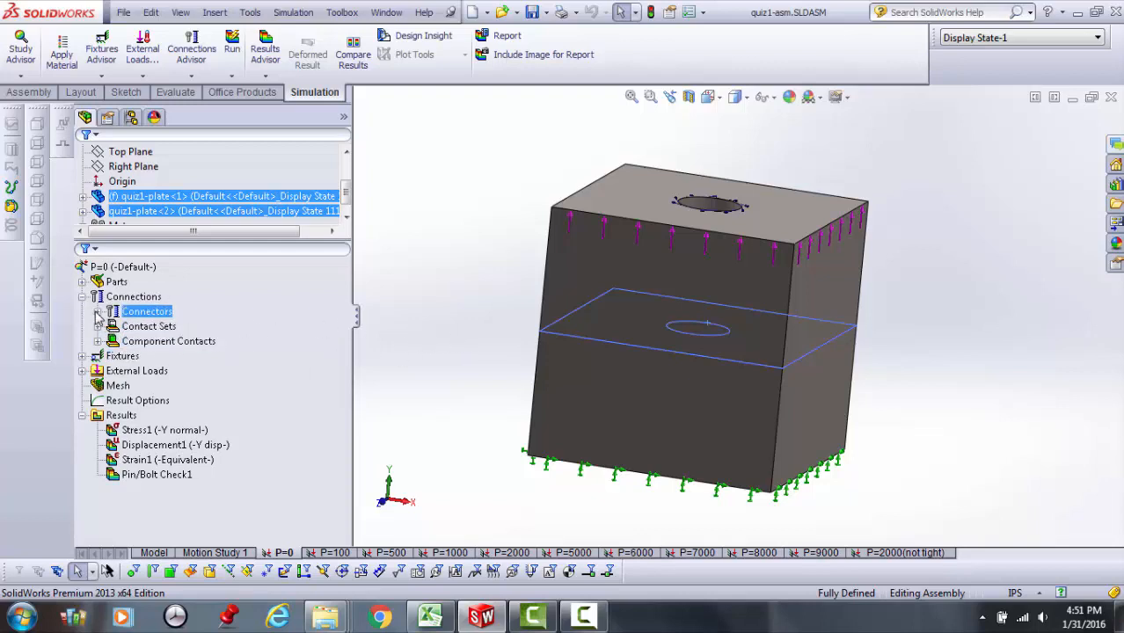
pyautogui.click(98, 313)
pyautogui.click(160, 327)
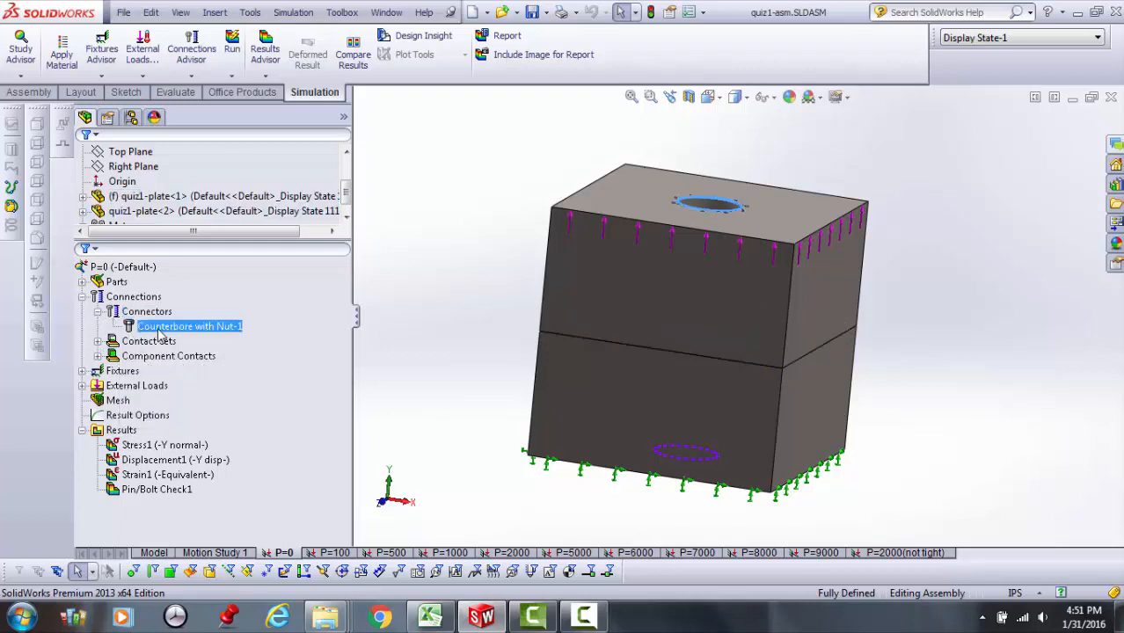
pyautogui.rightClick(160, 330)
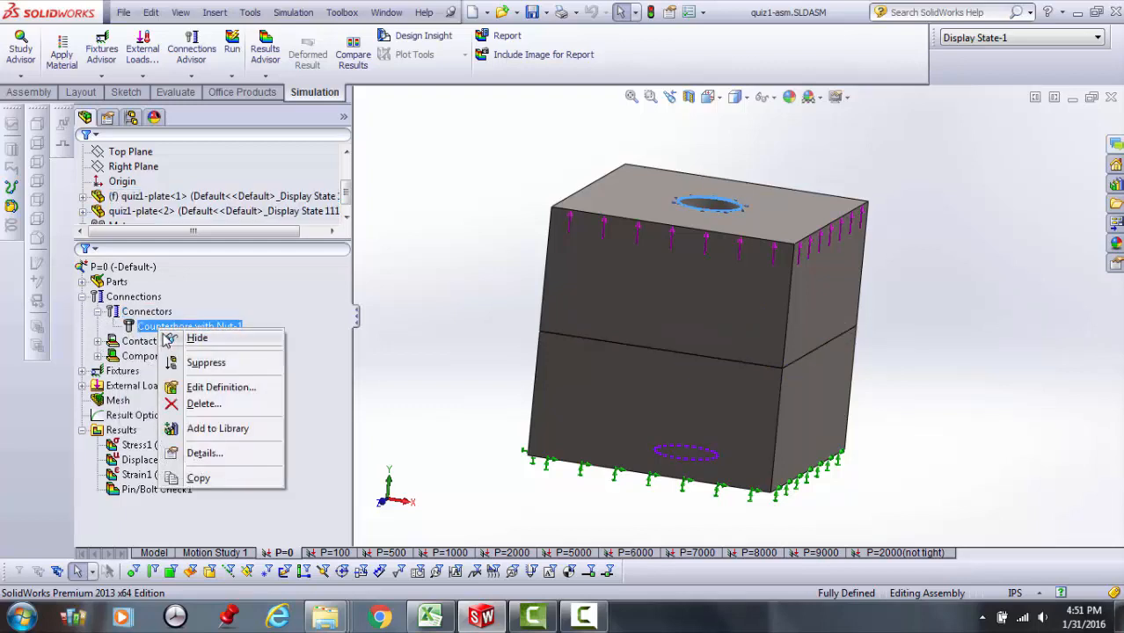
pyautogui.click(188, 388)
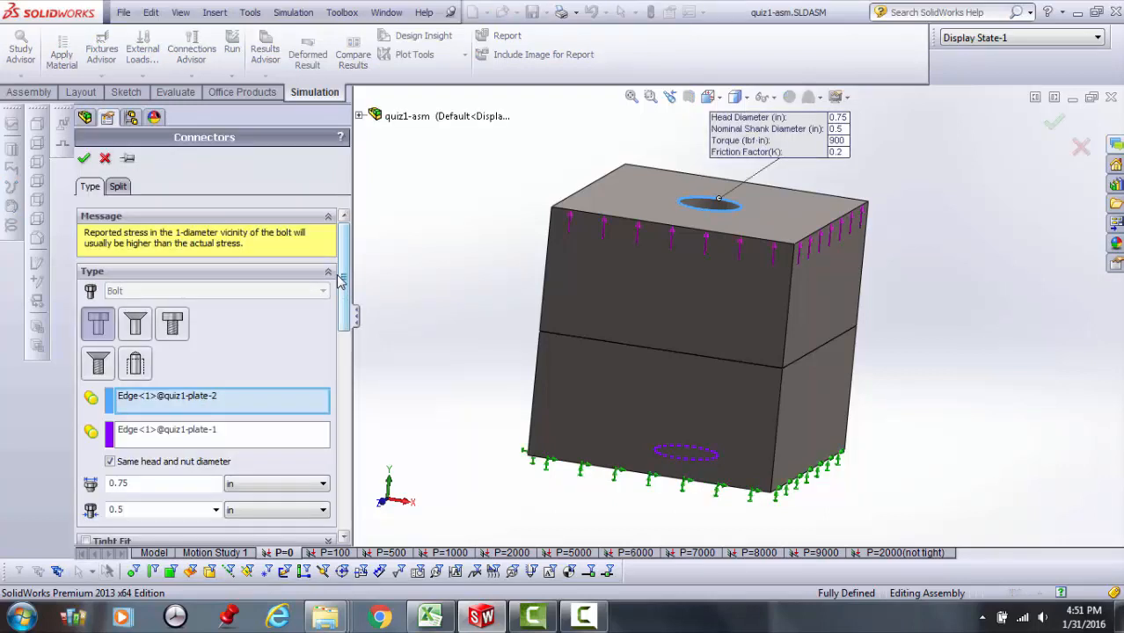
pyautogui.click(99, 327)
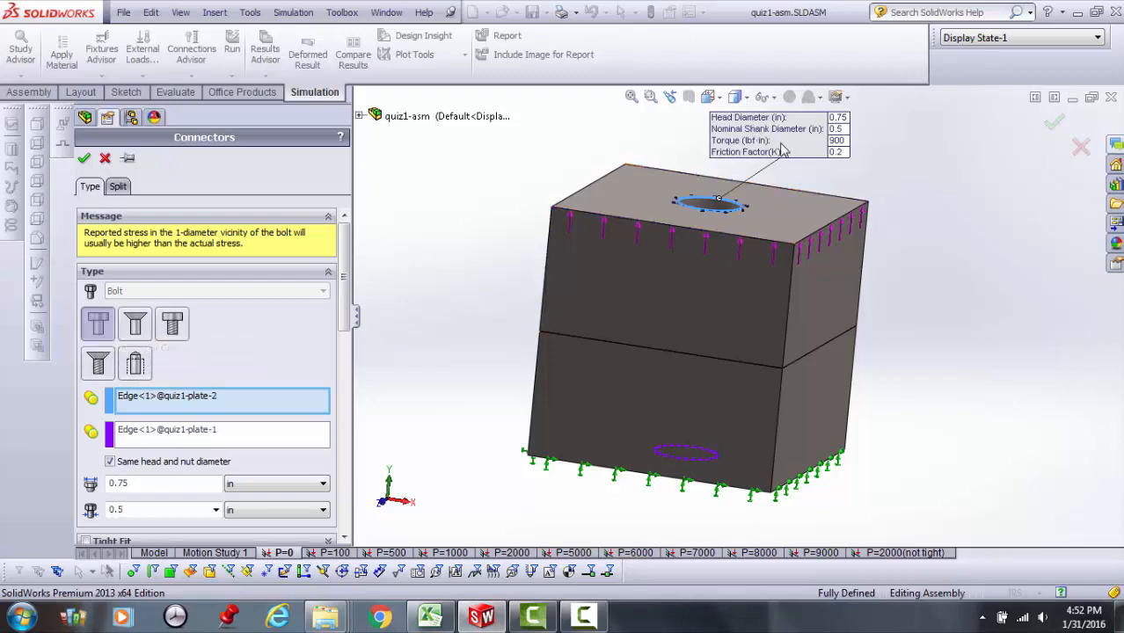
# Examine the bolt connector's material, strength data and pre-load settings.
pyautogui.scroll(-3, 349, 318)
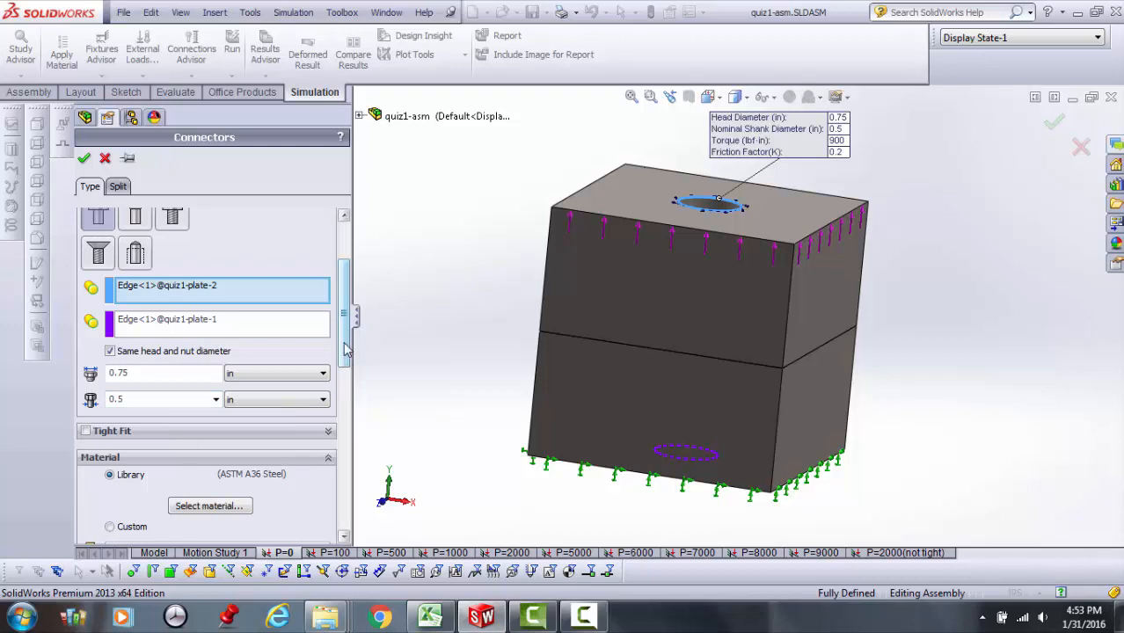
pyautogui.scroll(-1, 347, 355)
pyautogui.moveTo(348, 355); pyautogui.dragTo(356, 422)
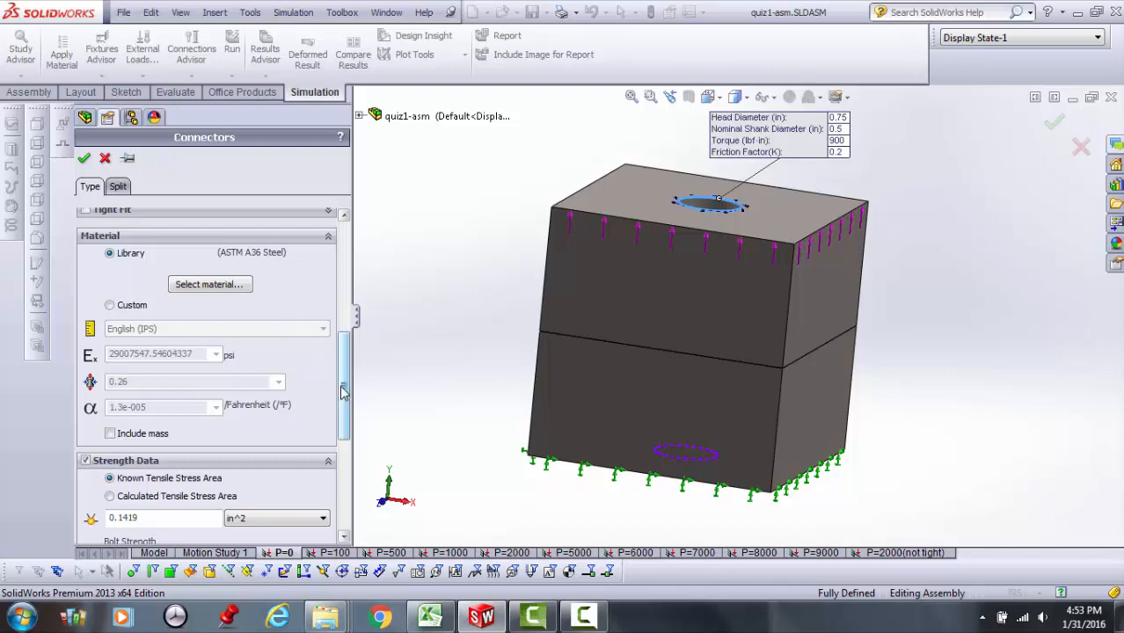
pyautogui.scroll(-5, 343, 393)
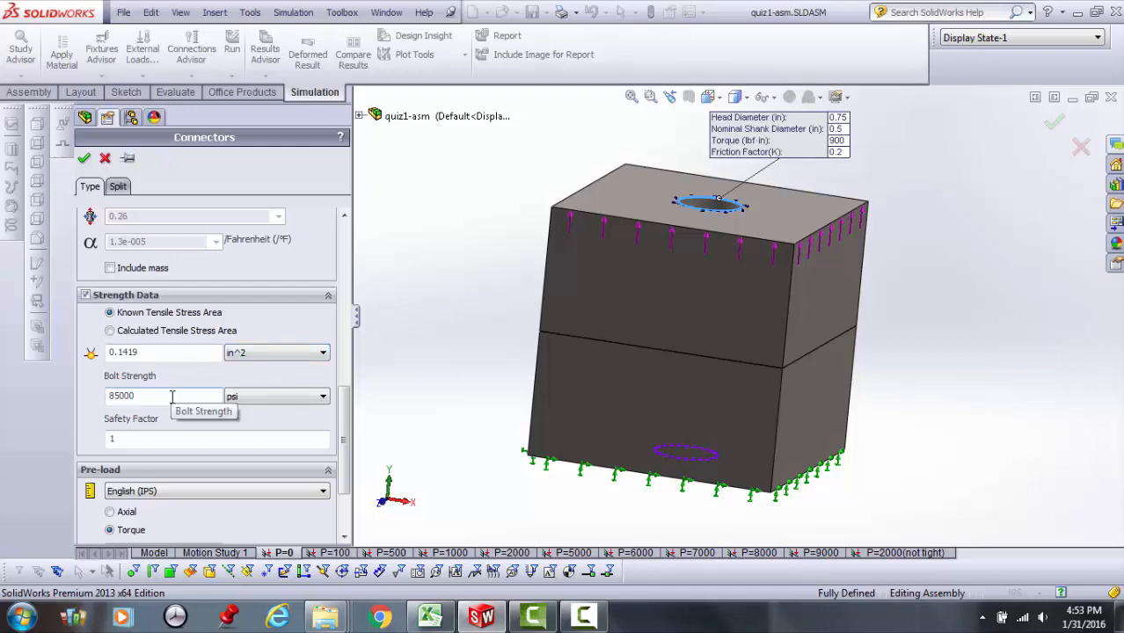
pyautogui.moveTo(348, 410); pyautogui.dragTo(347, 450)
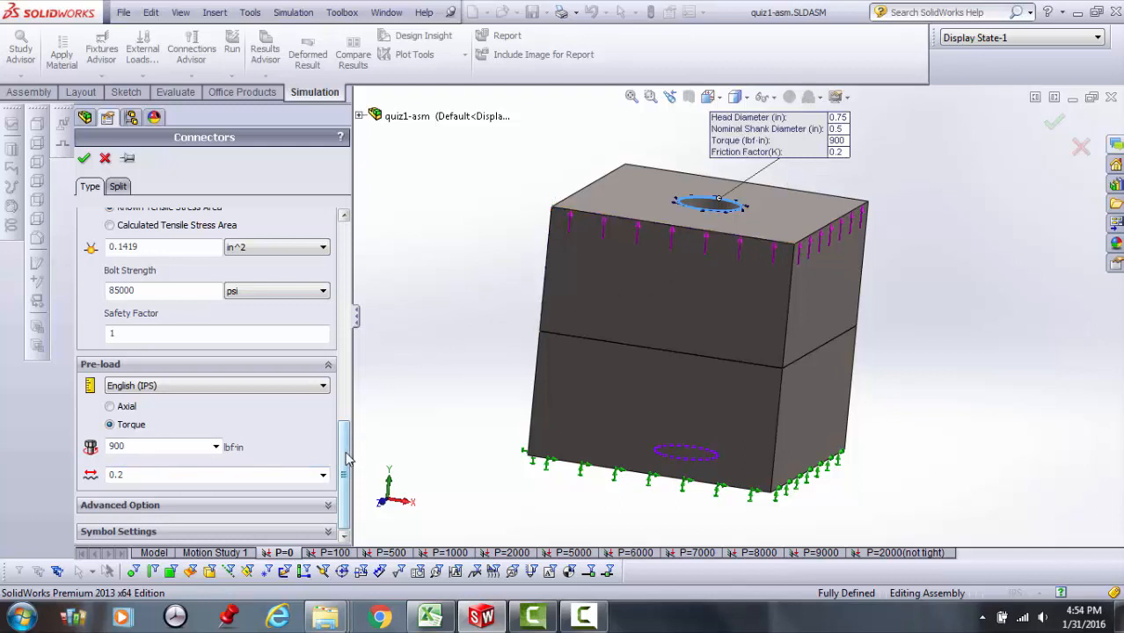
# Accept the bolt connector definition as it stands and collapse the Connectors group of the P=0 study.
pyautogui.moveTo(345, 449); pyautogui.dragTo(343, 249)
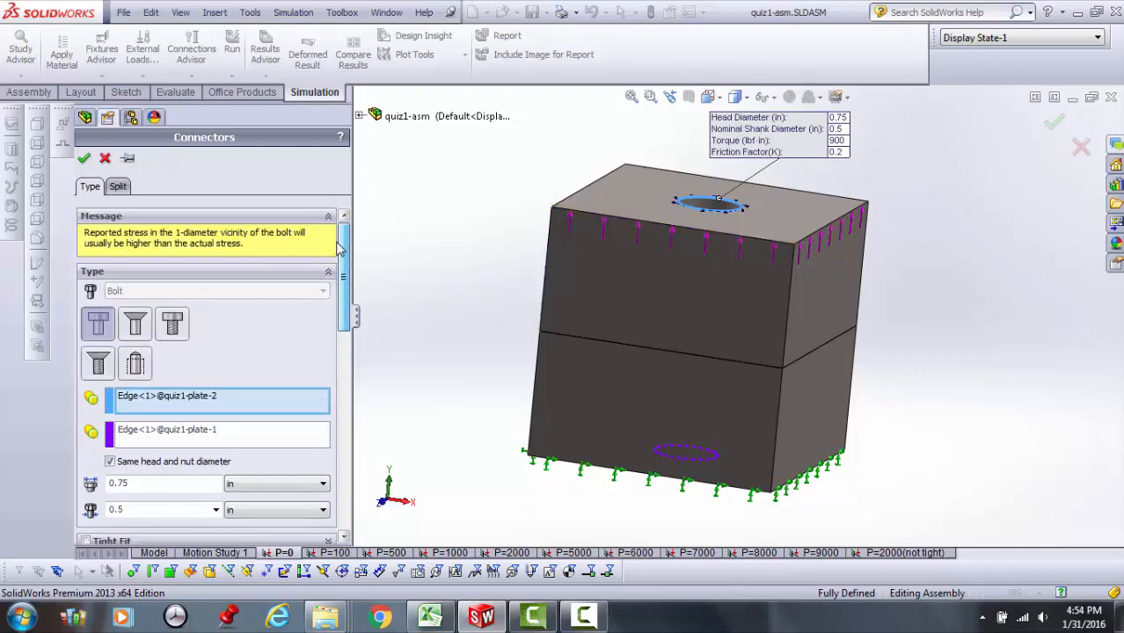
pyautogui.click(84, 158)
pyautogui.click(146, 312)
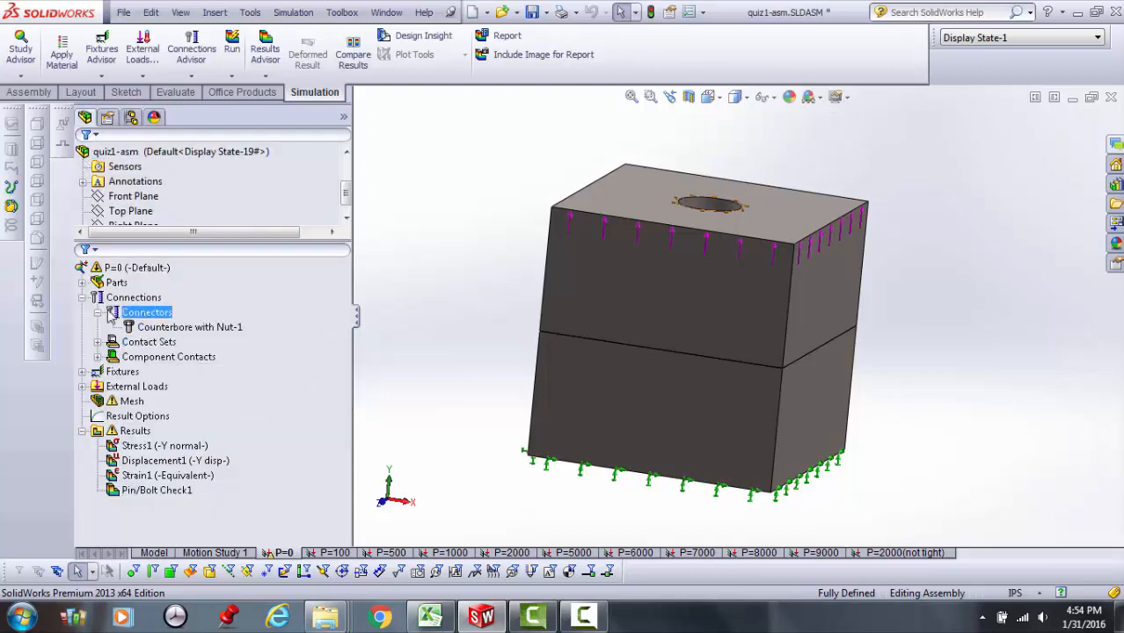
pyautogui.click(97, 312)
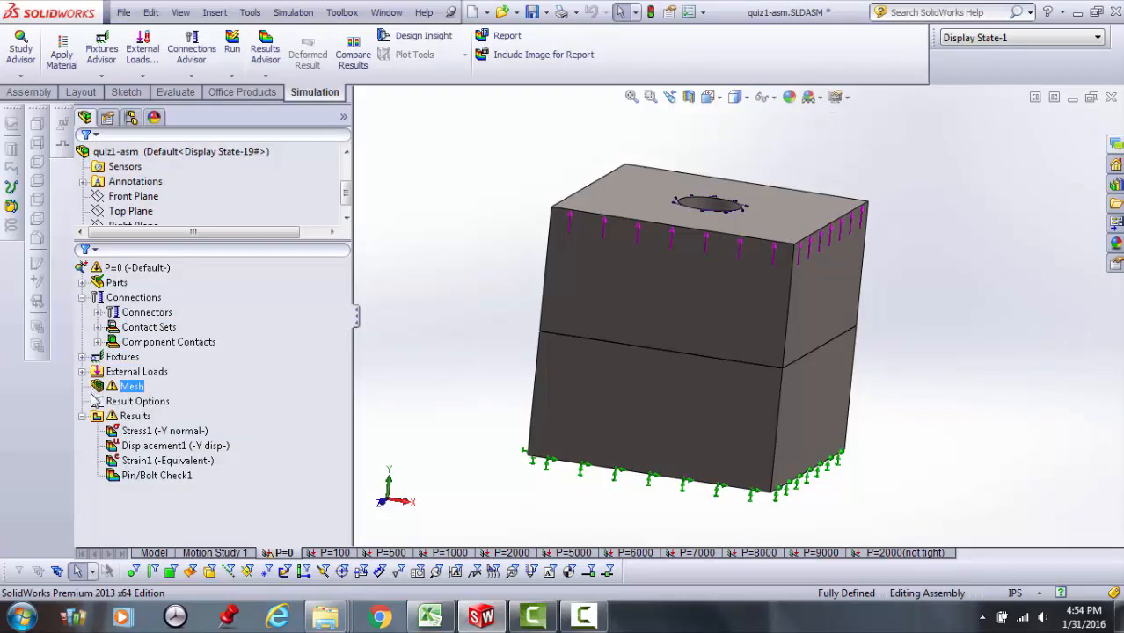
pyautogui.click(148, 355)
pyautogui.click(146, 270)
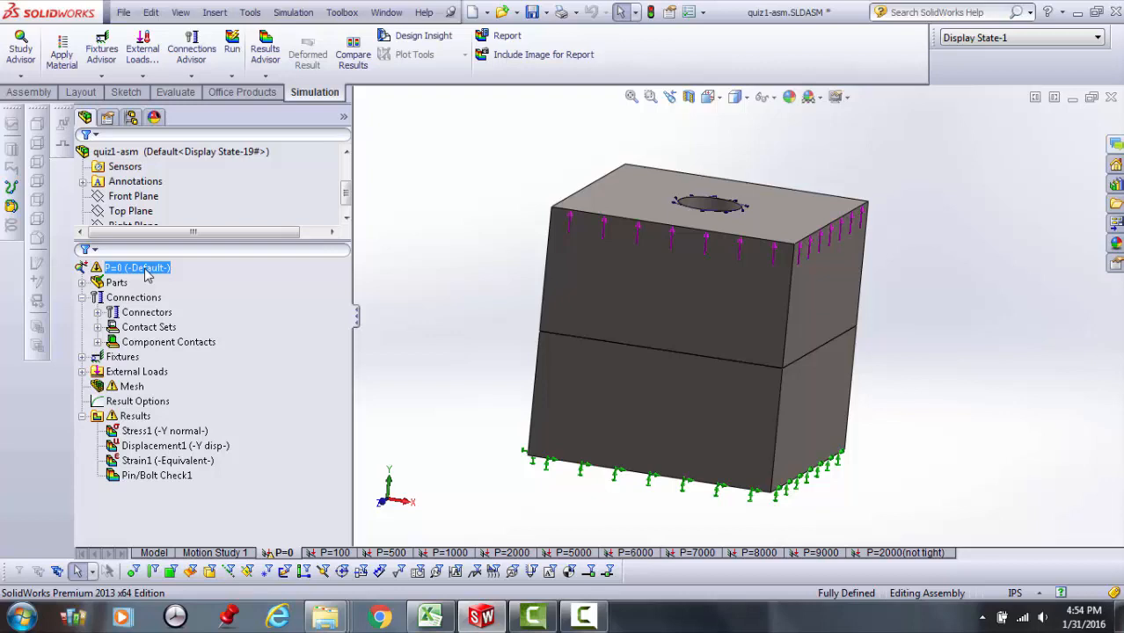
# Examine the Y normal stress plot and the Y displacement plot of the P=0 study.
pyautogui.click(150, 433)
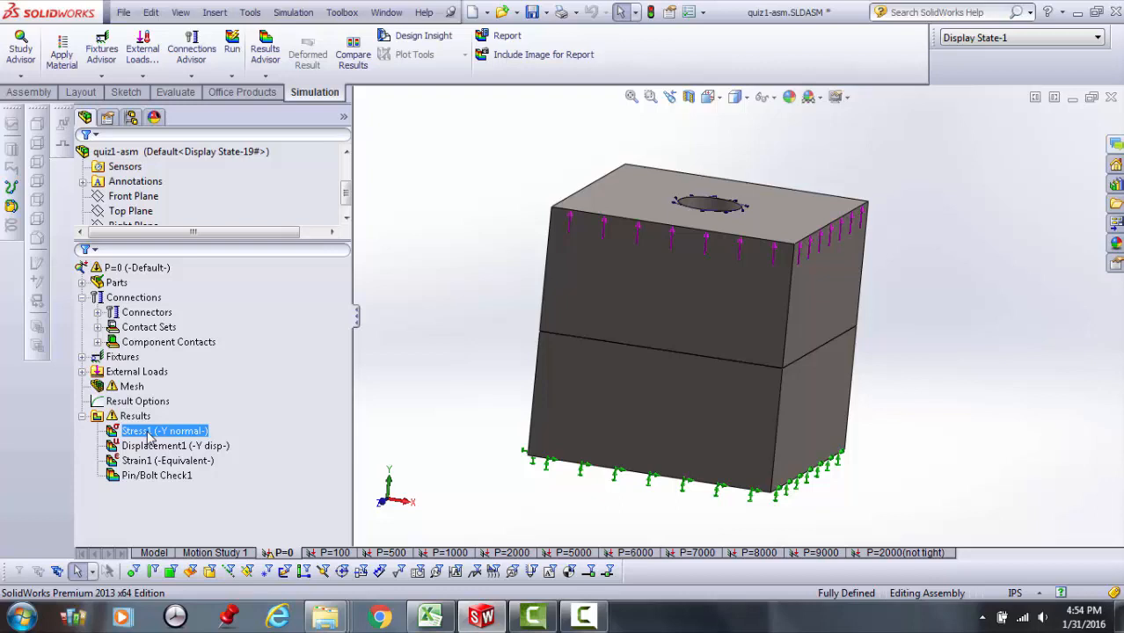
pyautogui.doubleClick(149, 432)
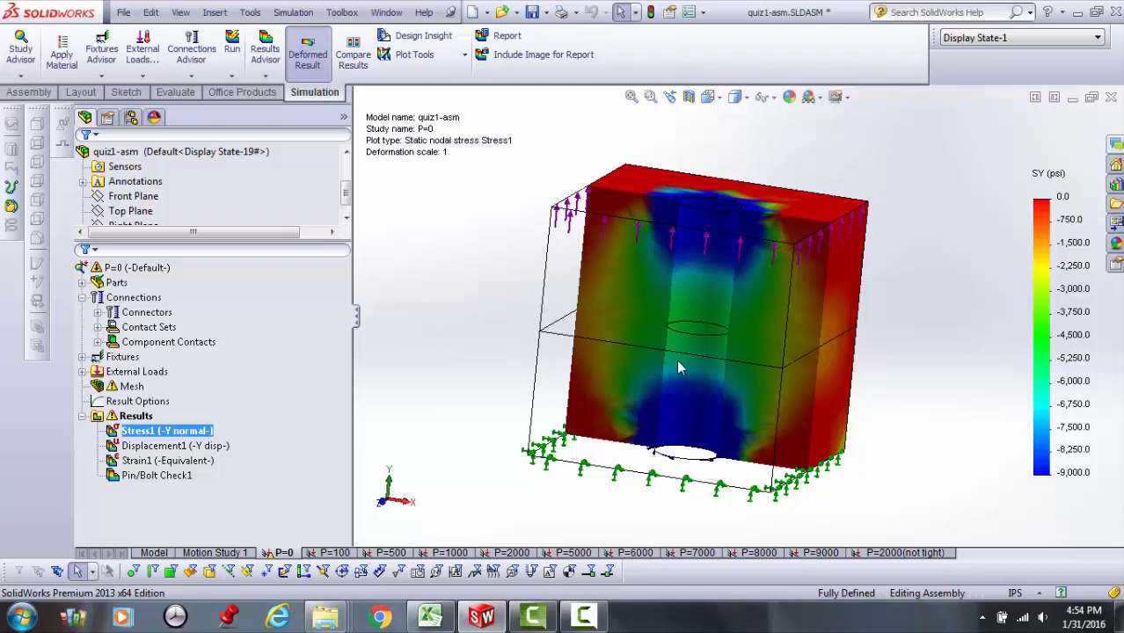
pyautogui.keyDown('ctrl'); pyautogui.click(176, 446); pyautogui.keyUp('ctrl')
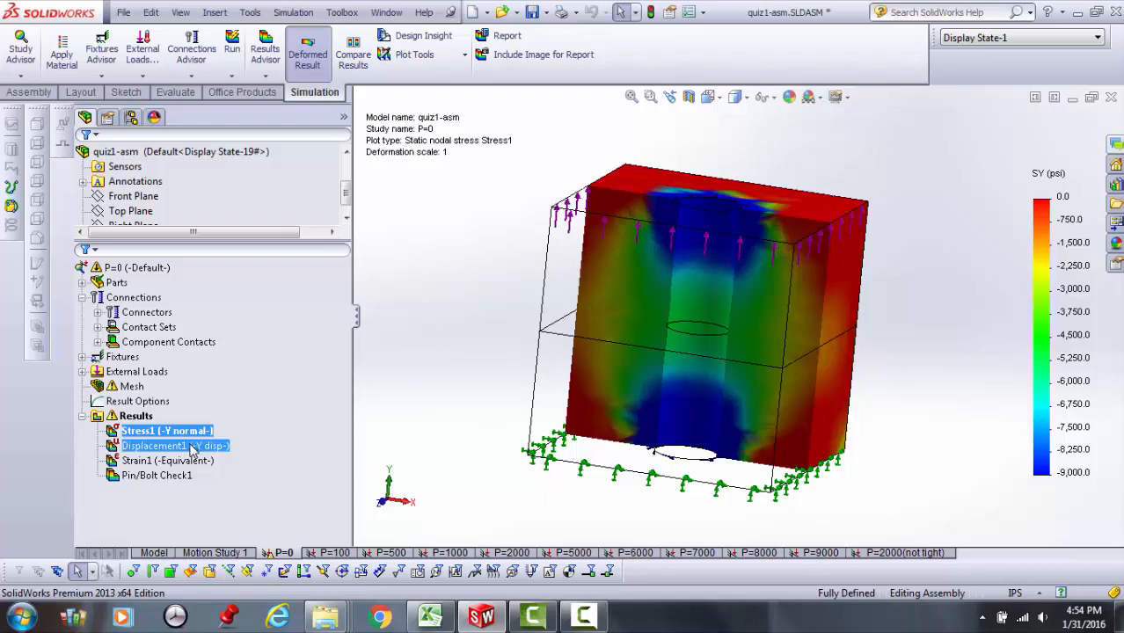
pyautogui.doubleClick(184, 446)
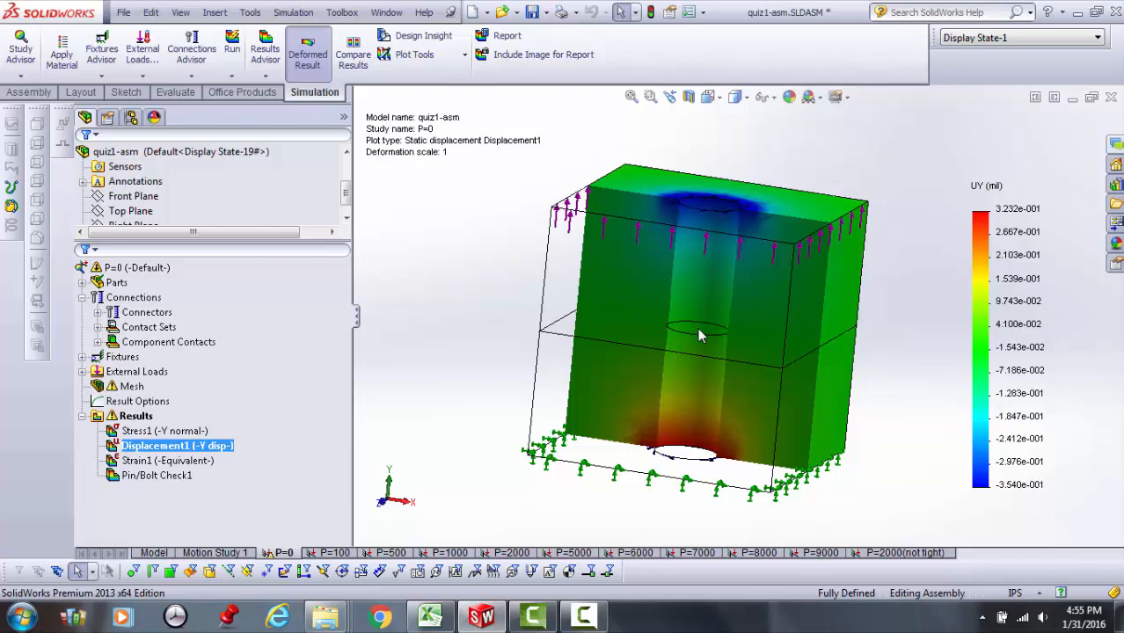
# Open the result force listing for the P=0 study with the Contact/Friction force option.
pyautogui.click(132, 417)
pyautogui.rightClick(126, 424)
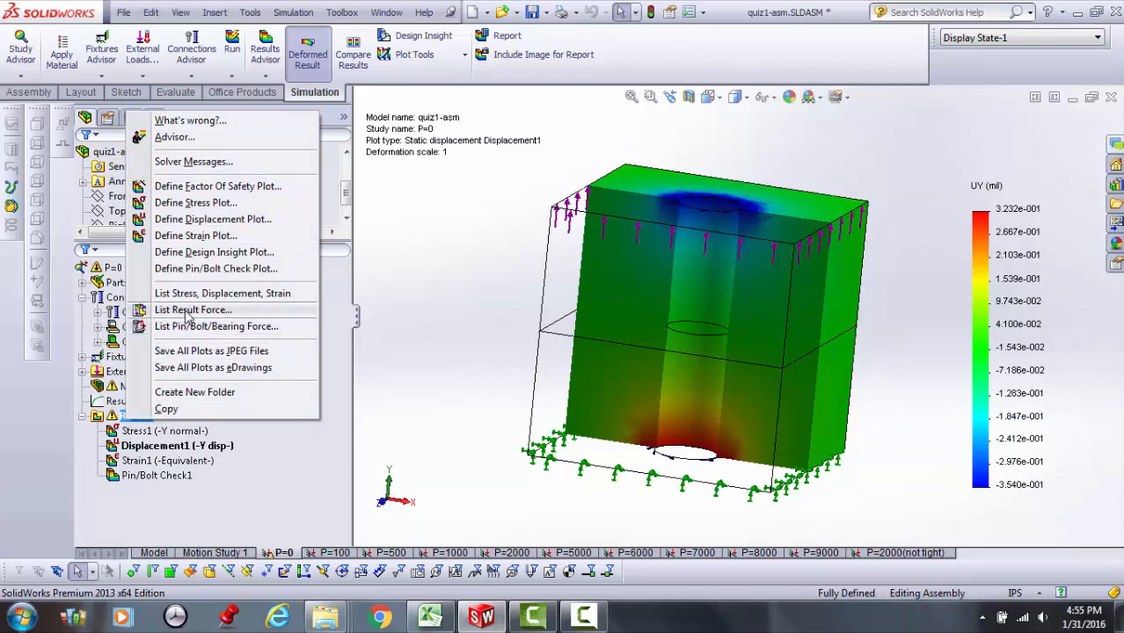
pyautogui.click(187, 312)
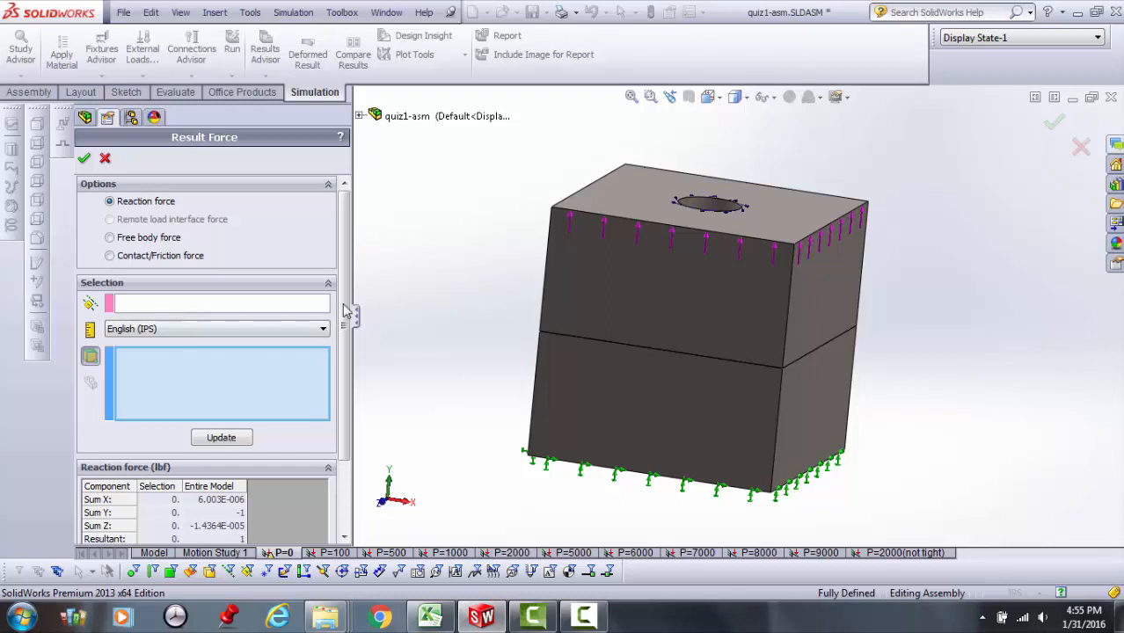
pyautogui.click(163, 256)
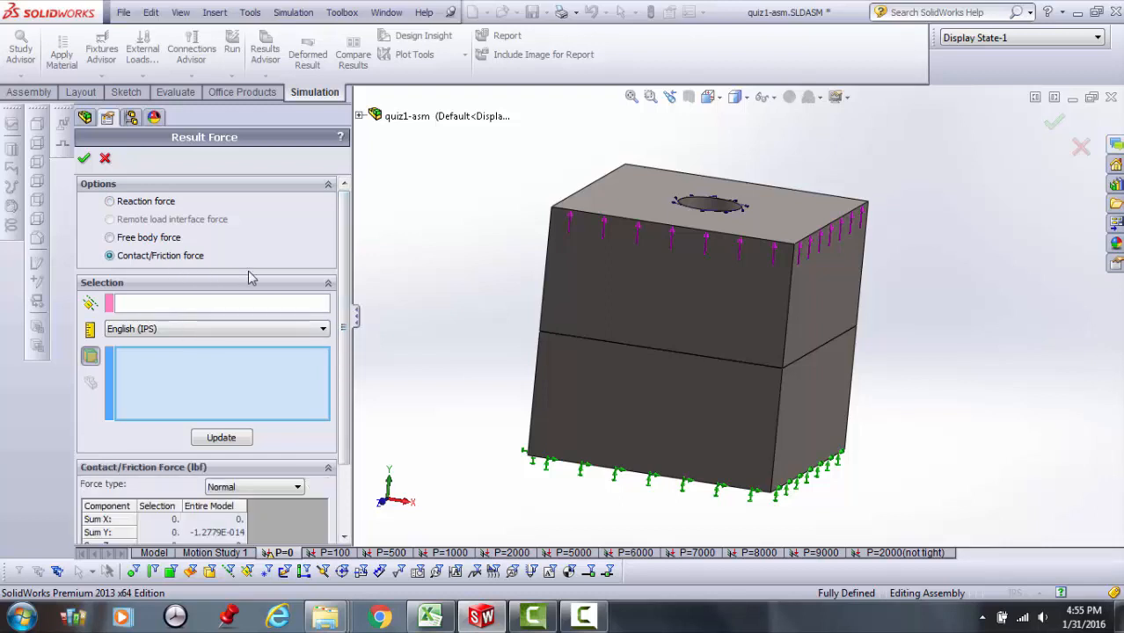
pyautogui.moveTo(343, 280); pyautogui.dragTo(343, 318)
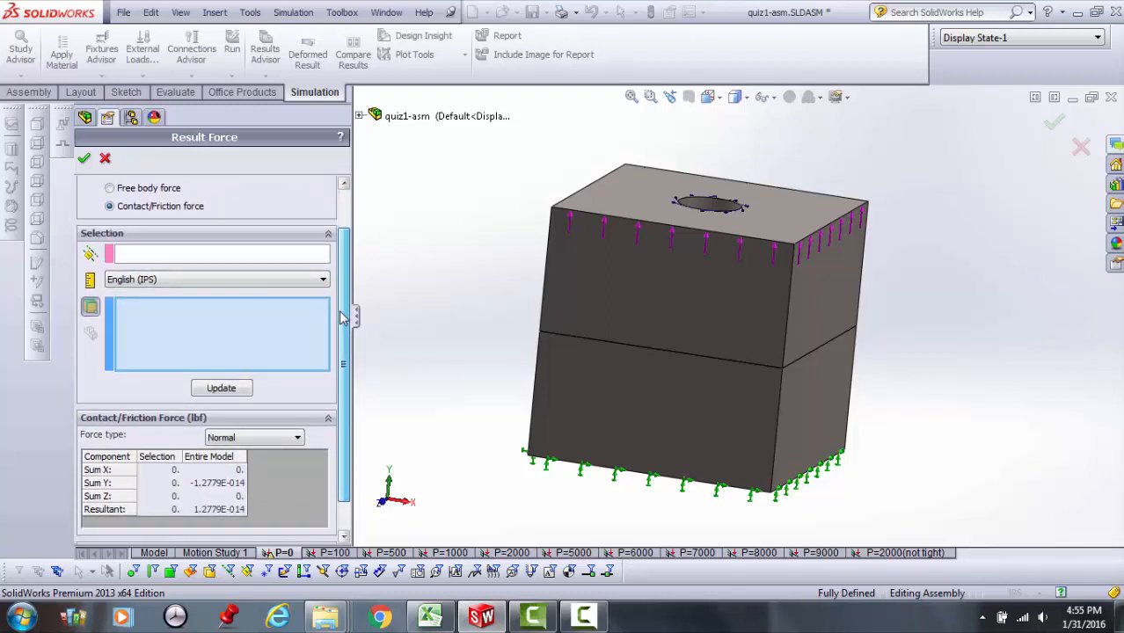
# Hide the upper plate, read the contact force on the lower plate's mating face, and close the result force listing.
pyautogui.rightClick(628, 292)
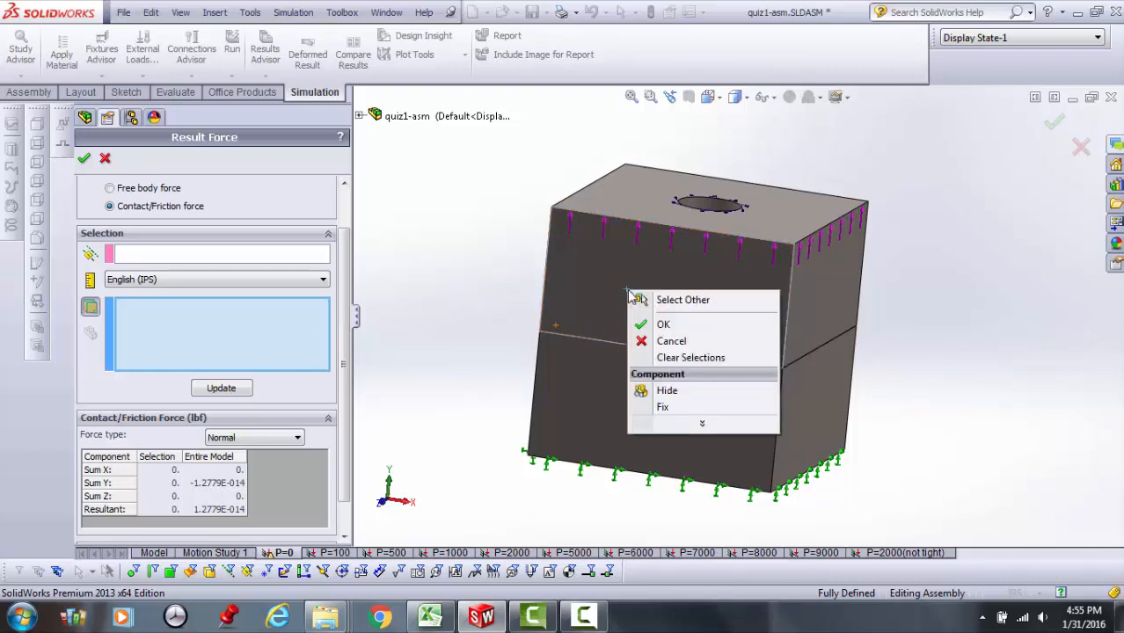
pyautogui.click(667, 391)
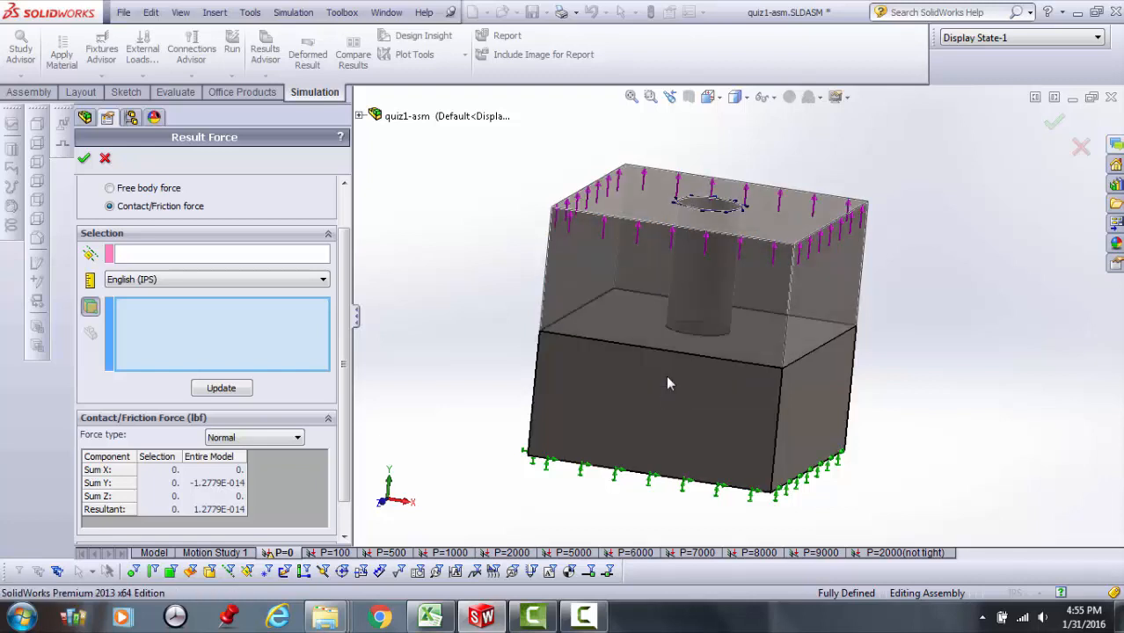
pyautogui.click(620, 322)
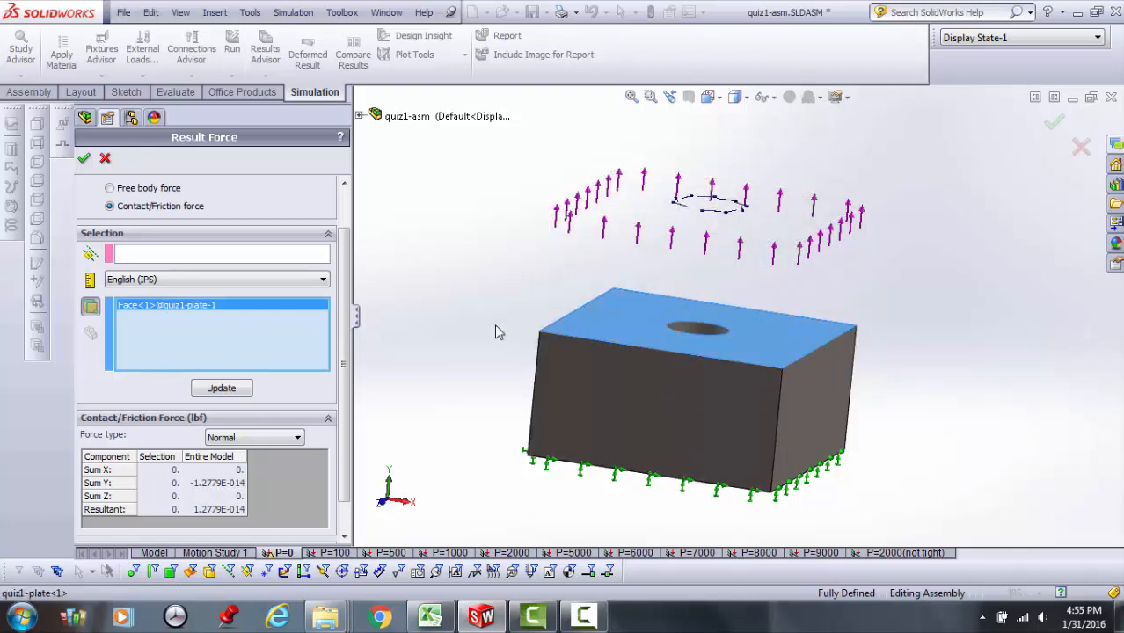
pyautogui.click(233, 390)
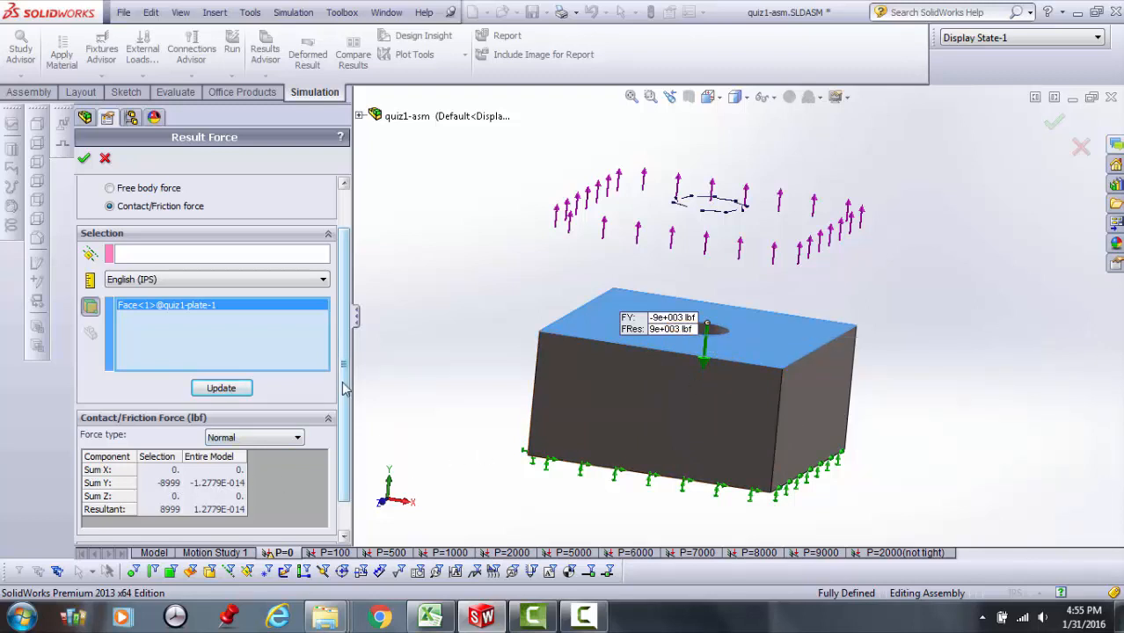
pyautogui.scroll(-3, 346, 390)
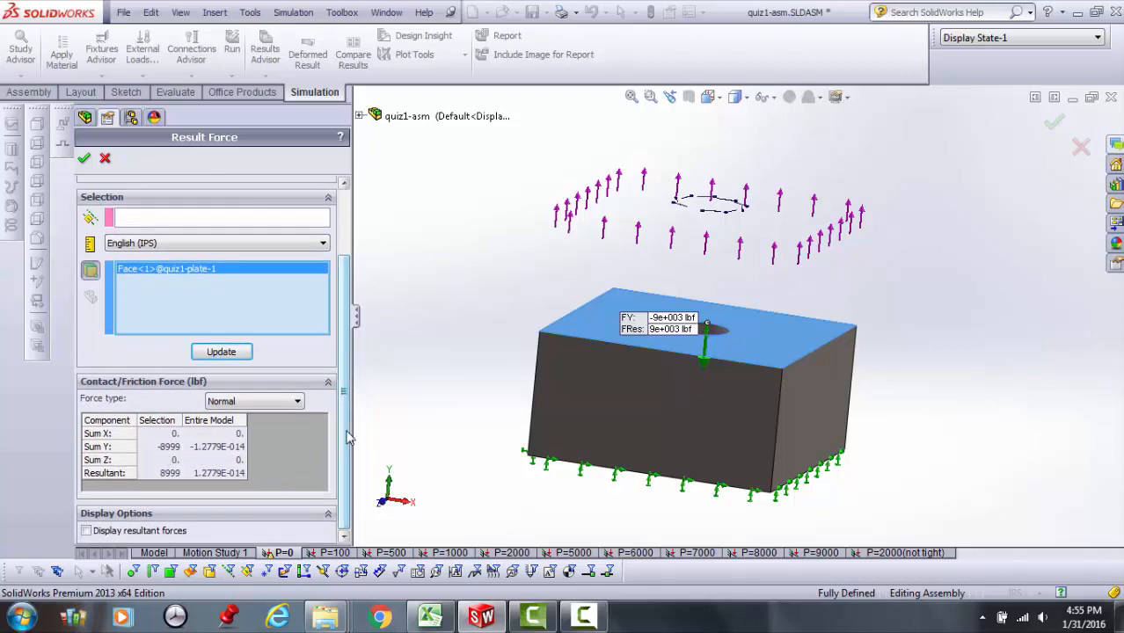
pyautogui.moveTo(346, 440); pyautogui.dragTo(348, 370)
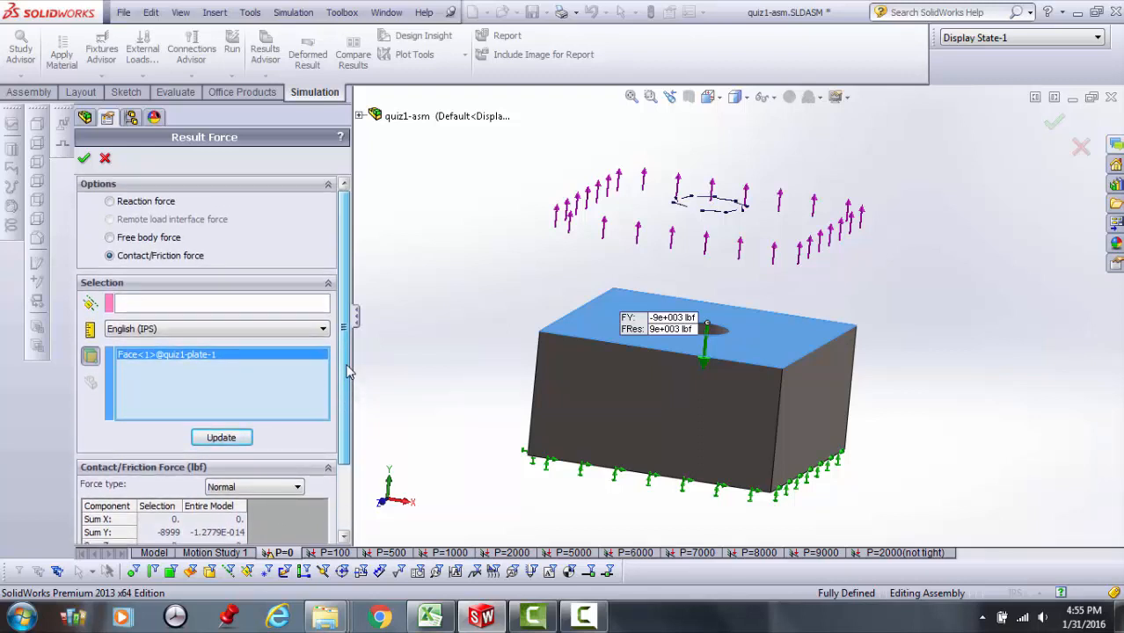
pyautogui.click(104, 161)
# List the pin/bolt/bearing forces of the P=0 study, check the bolt's axial force and close the list.
pyautogui.click(138, 418)
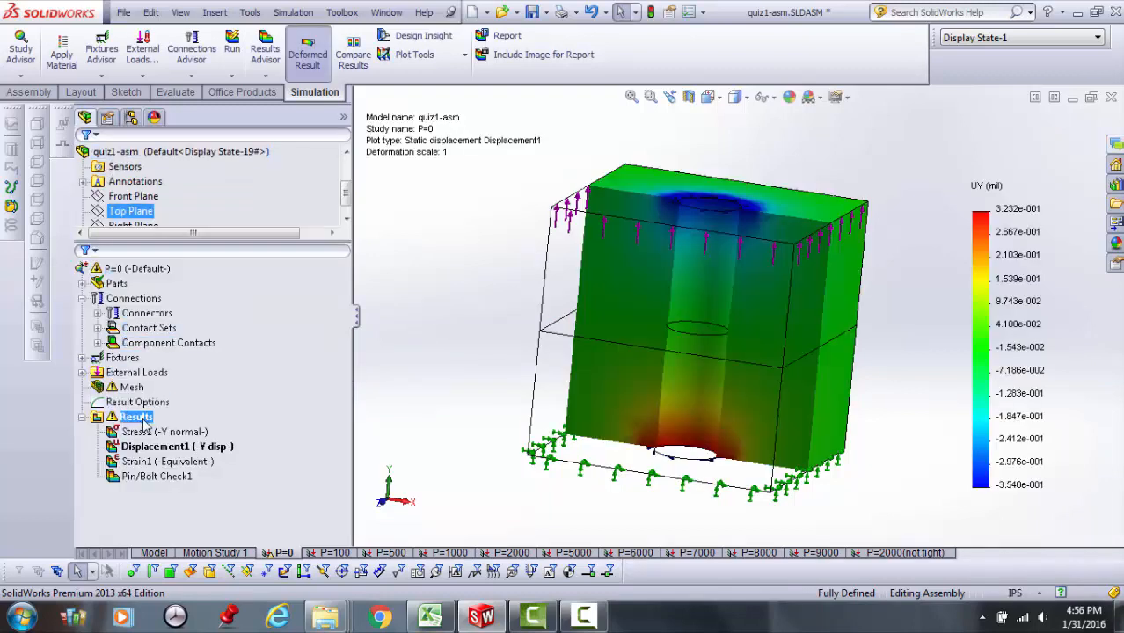
pyautogui.rightClick(139, 424)
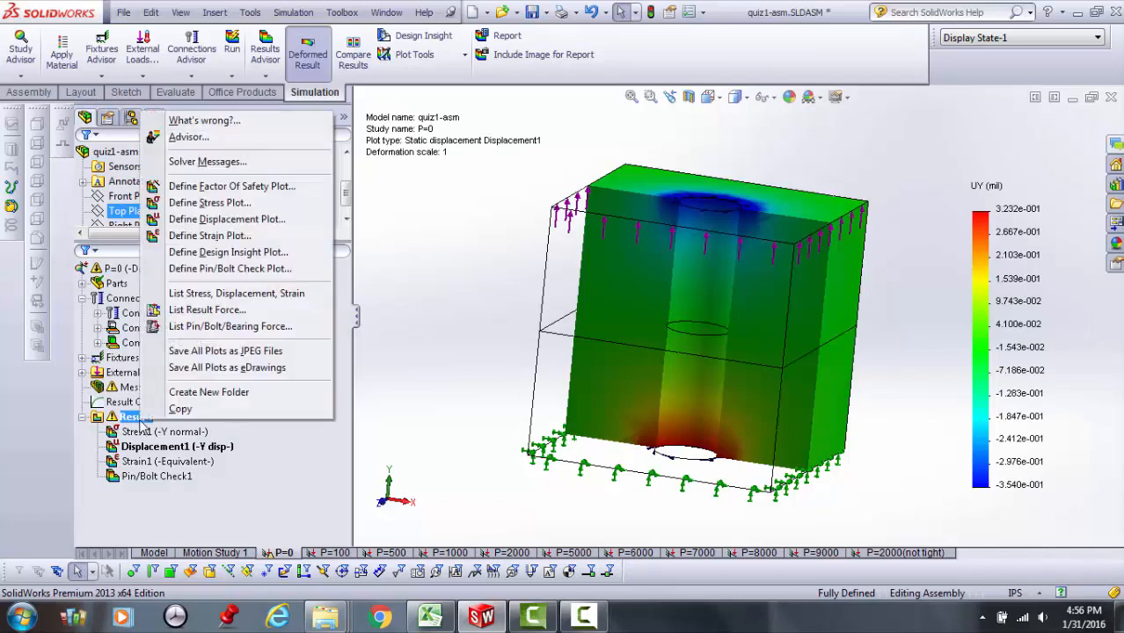
pyautogui.click(180, 328)
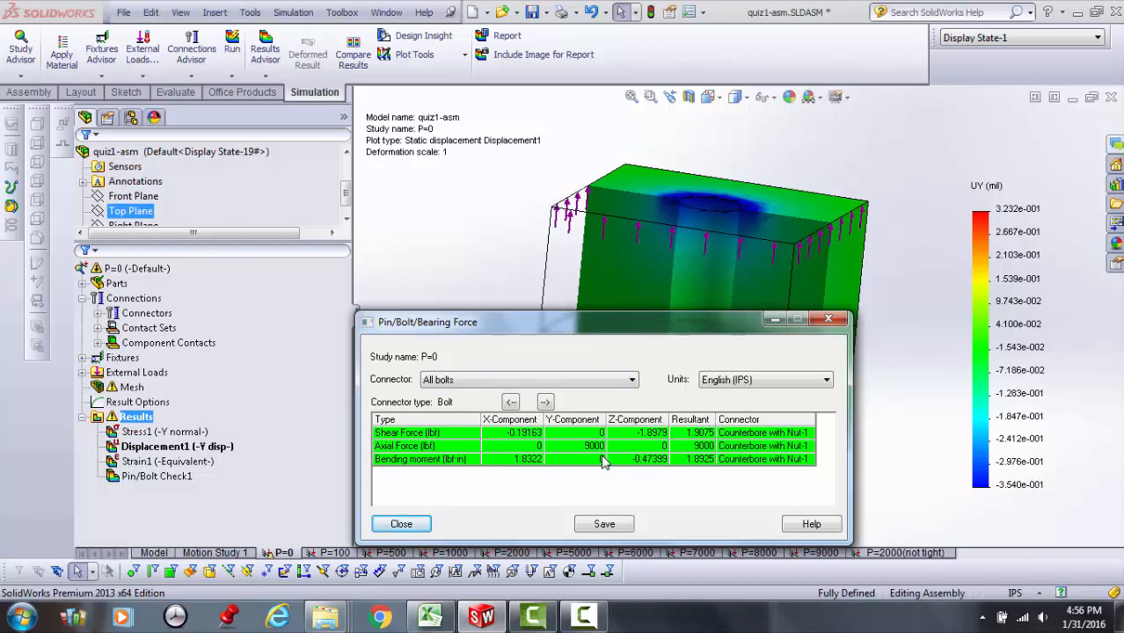
pyautogui.click(414, 524)
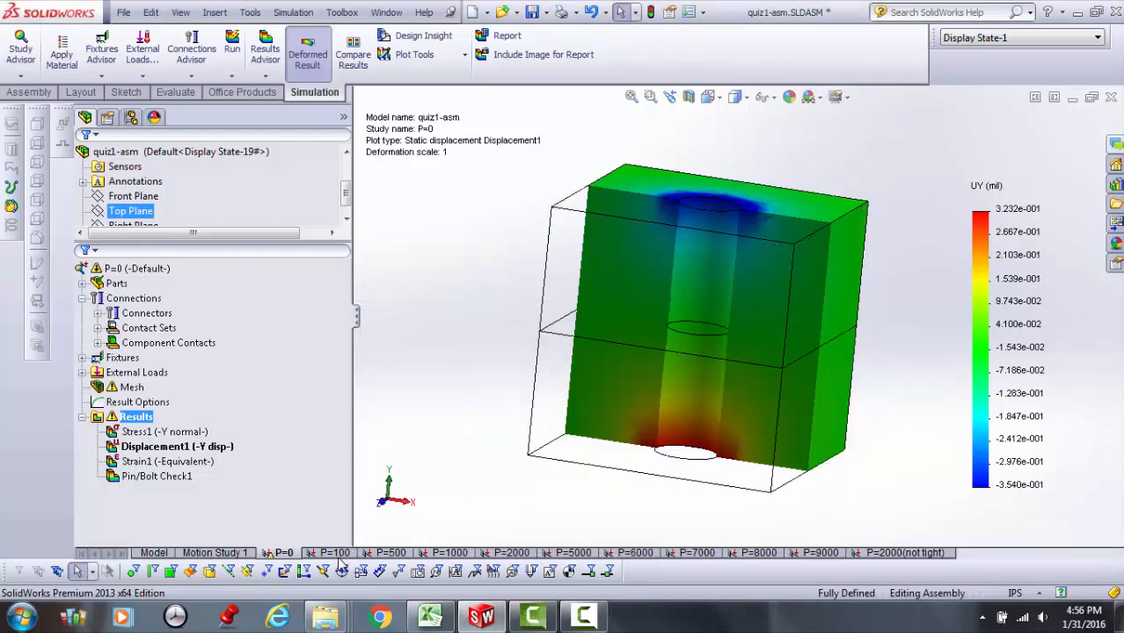
# Switch to the P=100 study and show the hidden upper plate, quiz1-plate<2>, again.
pyautogui.click(336, 553)
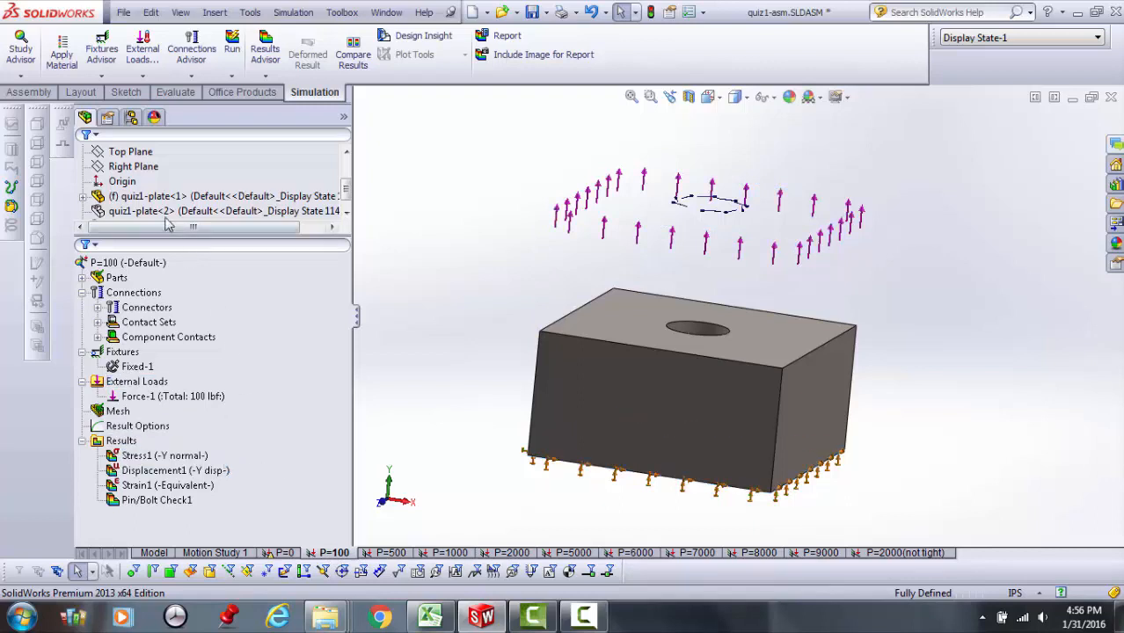
pyautogui.rightClick(111, 214)
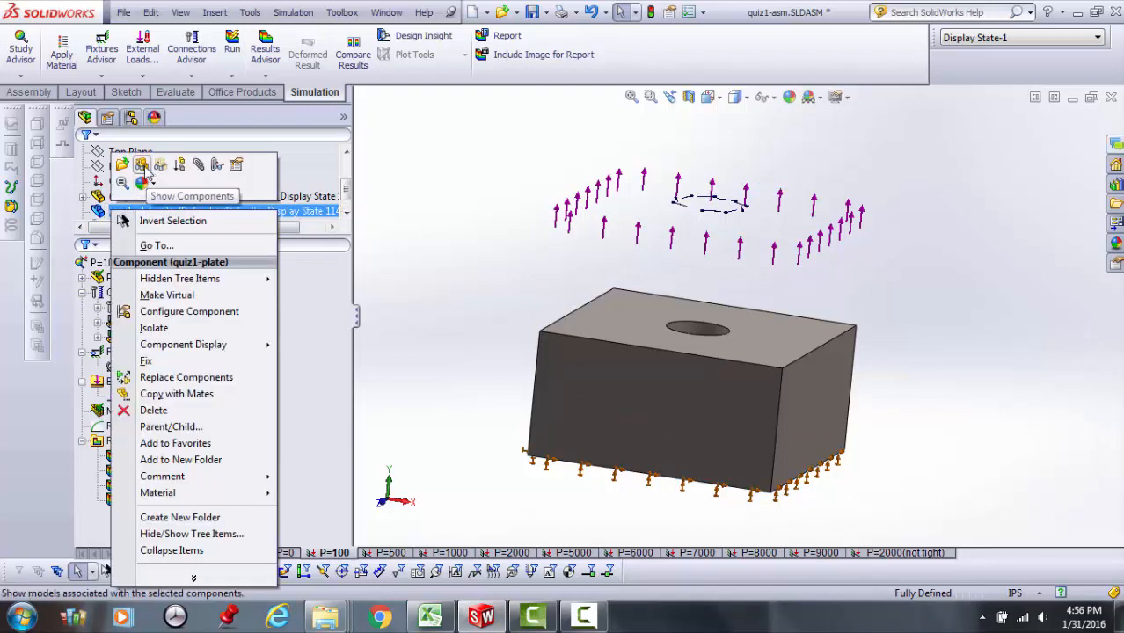
pyautogui.click(191, 214)
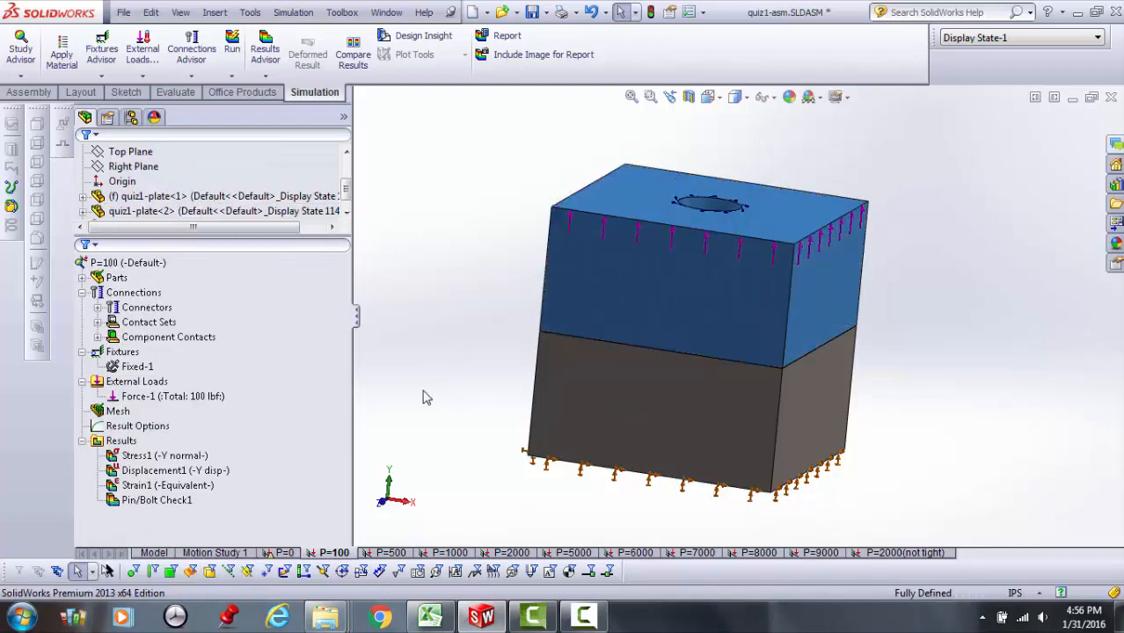
# Check the applied Force-1 and examine the Y normal stress and Y displacement plots of the P=100 study.
pyautogui.click(192, 398)
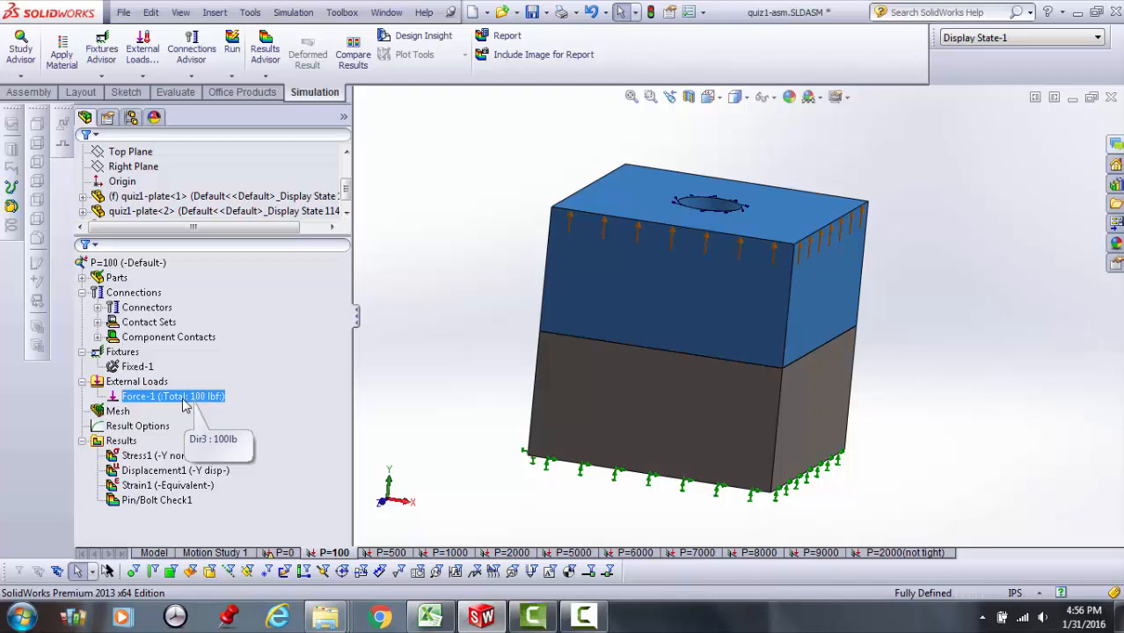
pyautogui.doubleClick(146, 454)
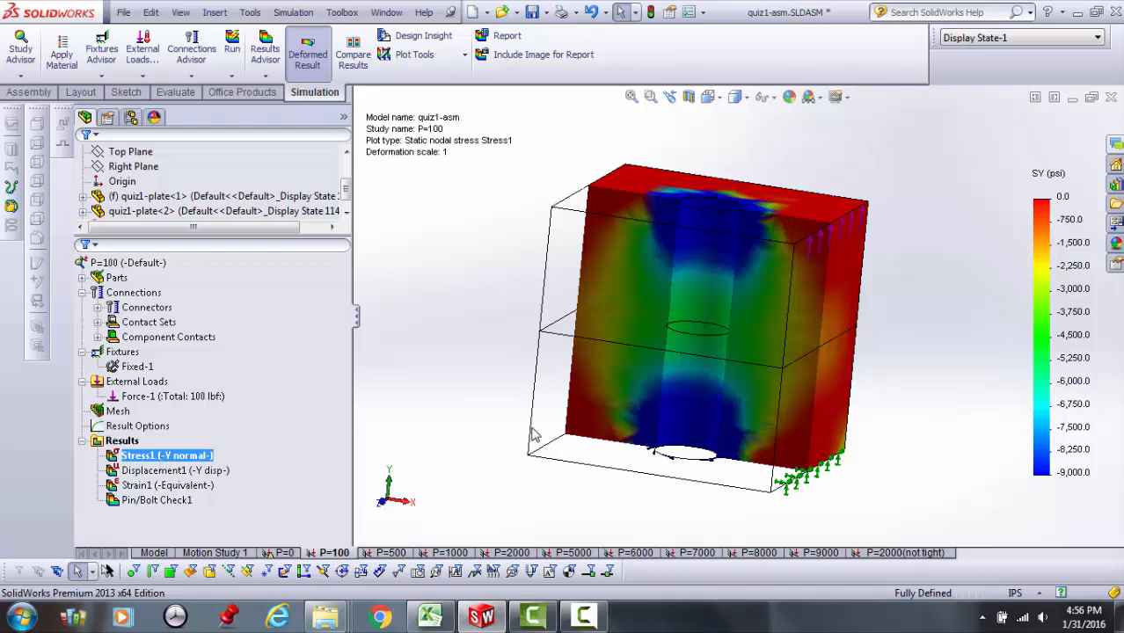
pyautogui.doubleClick(211, 473)
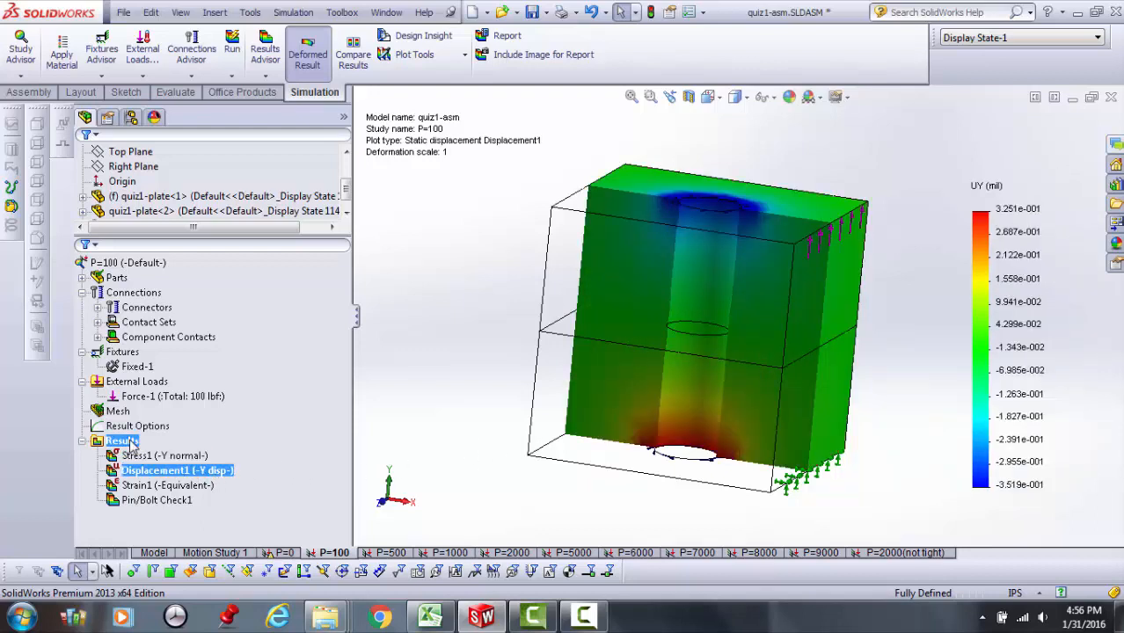
# List the pin/bolt/bearing forces of the P=100 study, check the bolt's axial force and close the list.
pyautogui.rightClick(131, 444)
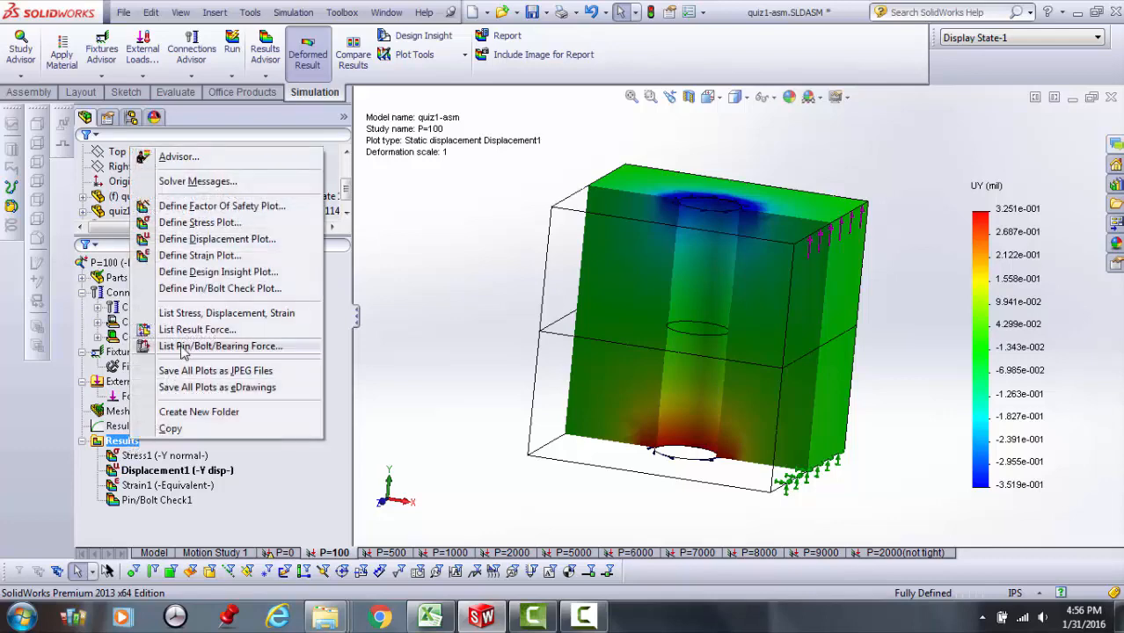
pyautogui.click(184, 347)
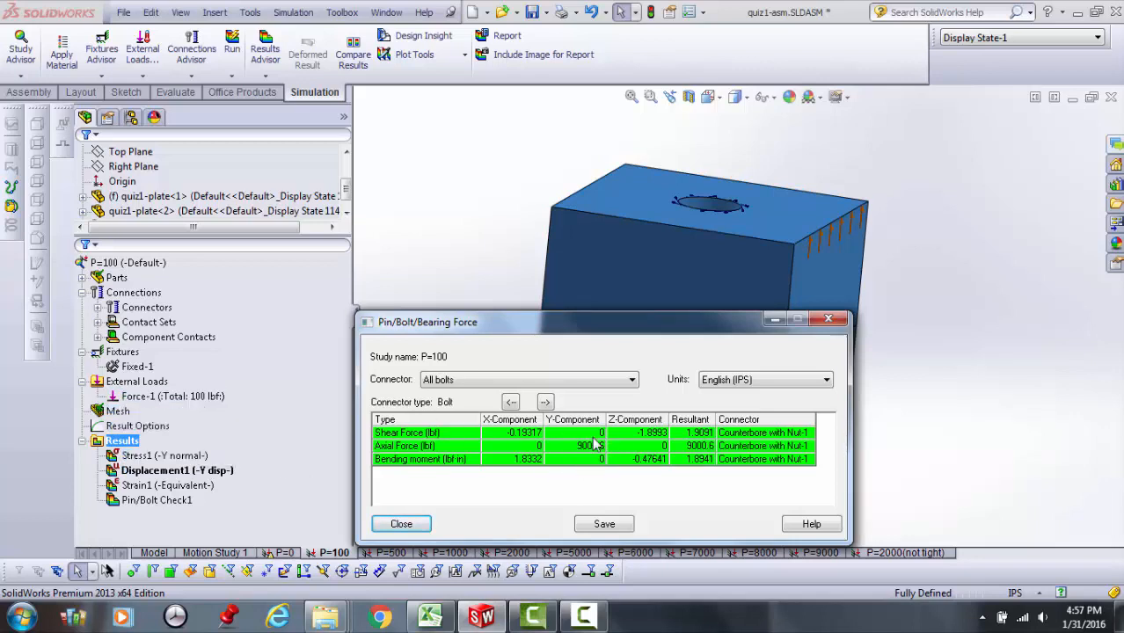
pyautogui.click(401, 524)
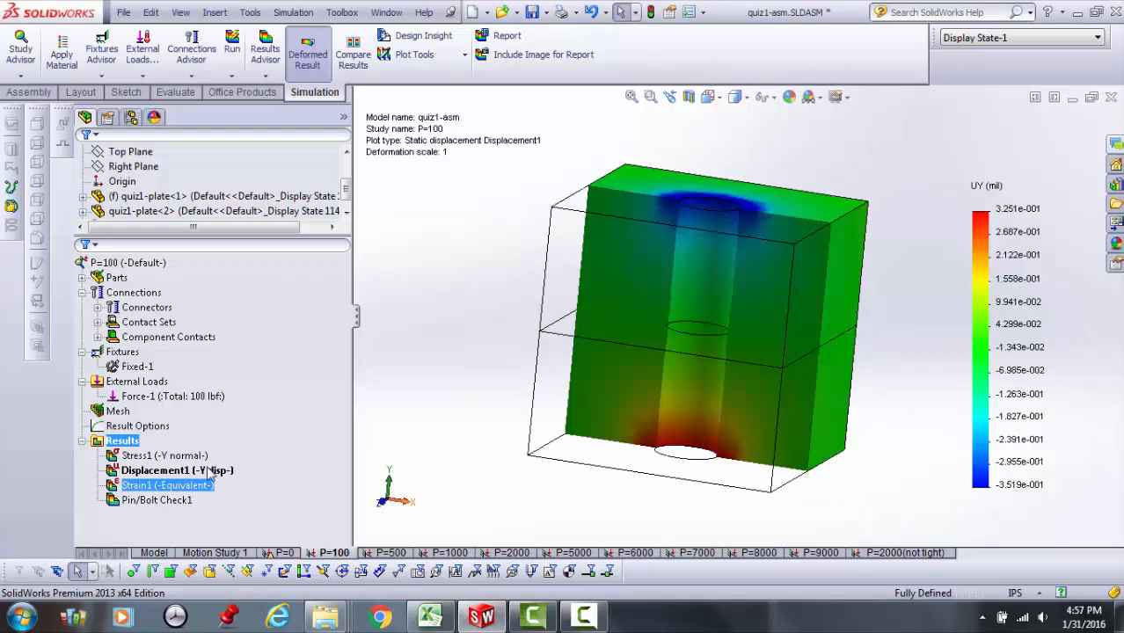
# Open the result force listing of the P=100 study, choose contact/friction force and hide the upper plate.
pyautogui.rightClick(125, 443)
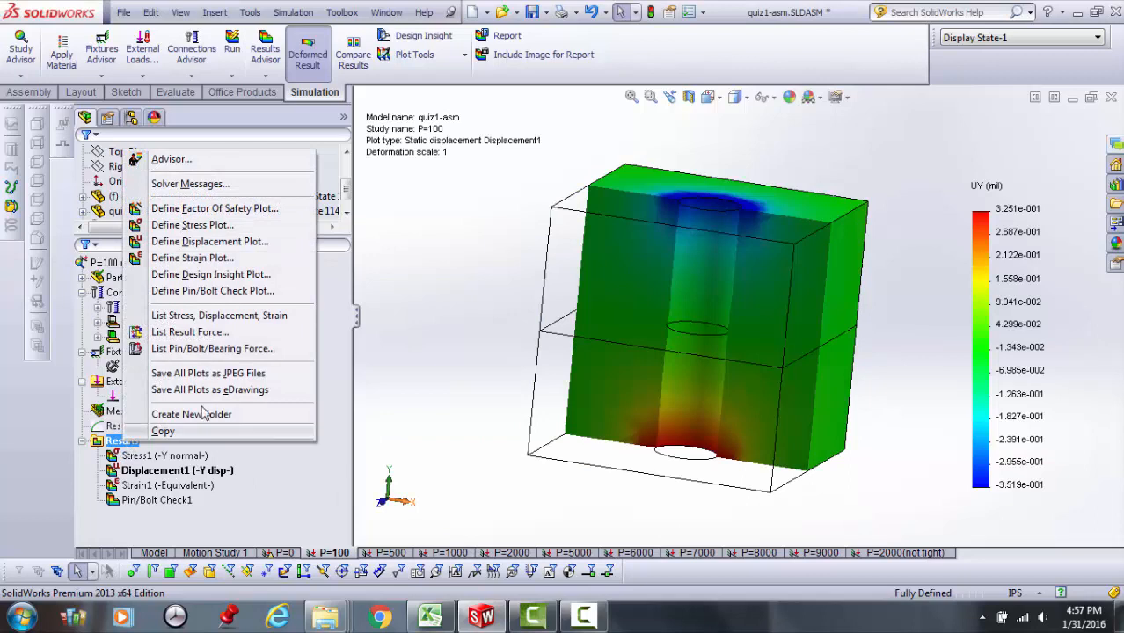
pyautogui.click(189, 331)
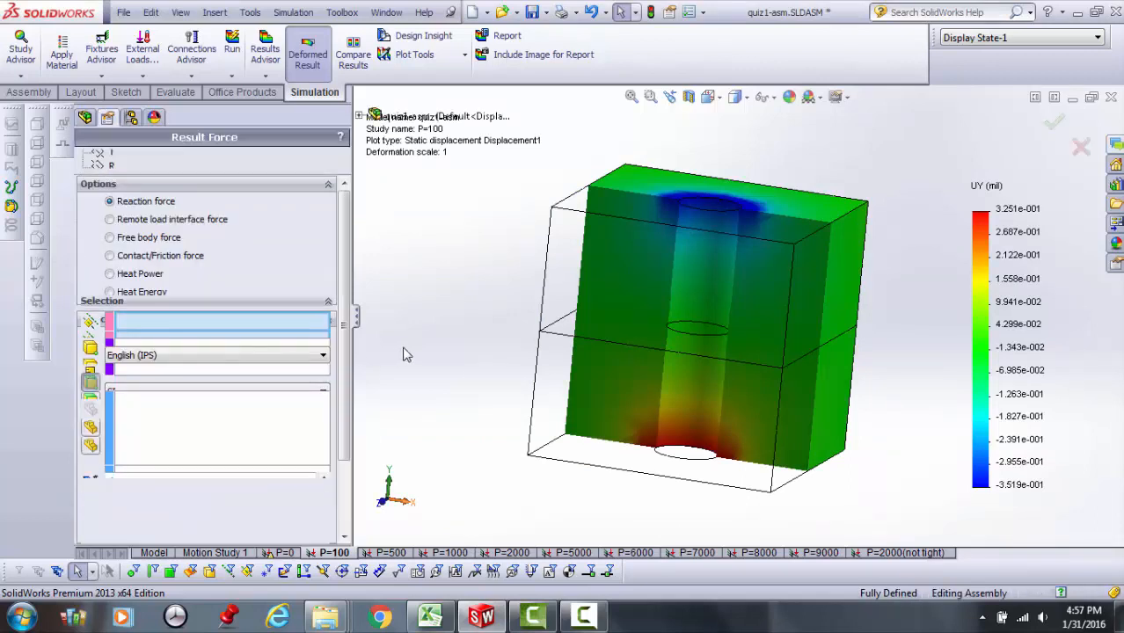
pyautogui.click(148, 256)
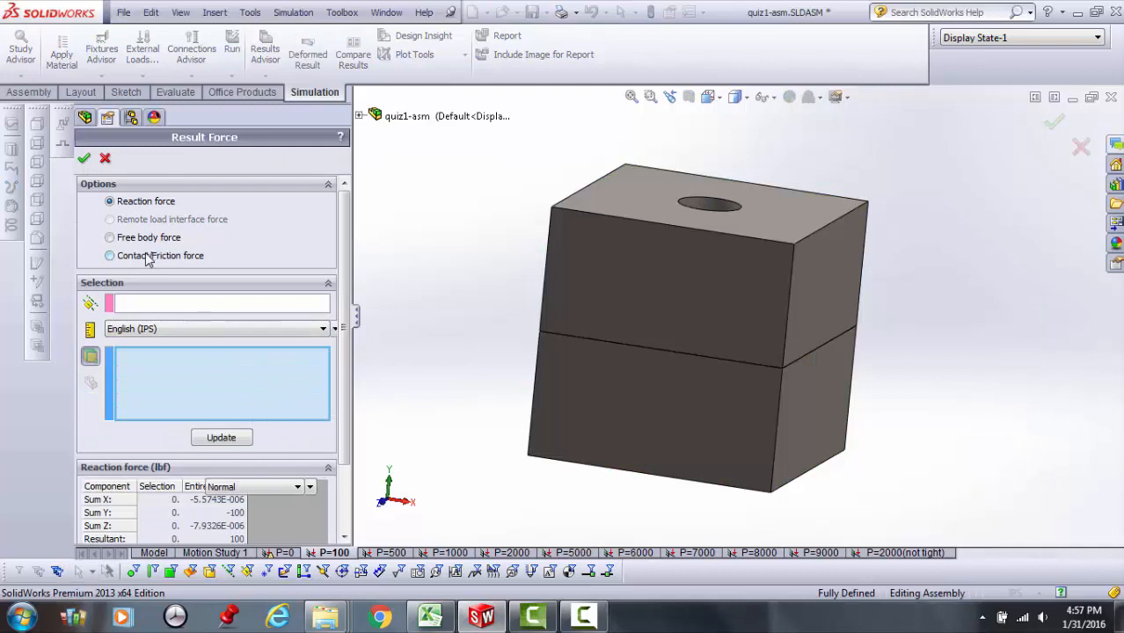
pyautogui.rightClick(648, 269)
pyautogui.click(682, 373)
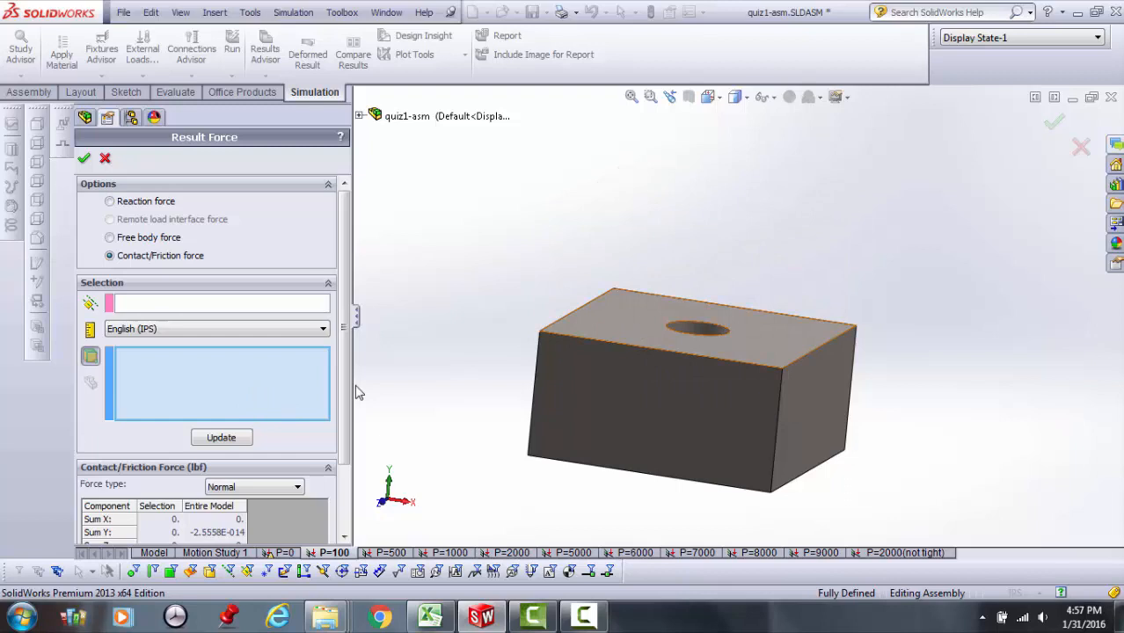
# Calculate the contact force on the lower plate's top face in the P=100 study, check it and close the result force listing.
pyautogui.click(627, 319)
pyautogui.click(222, 438)
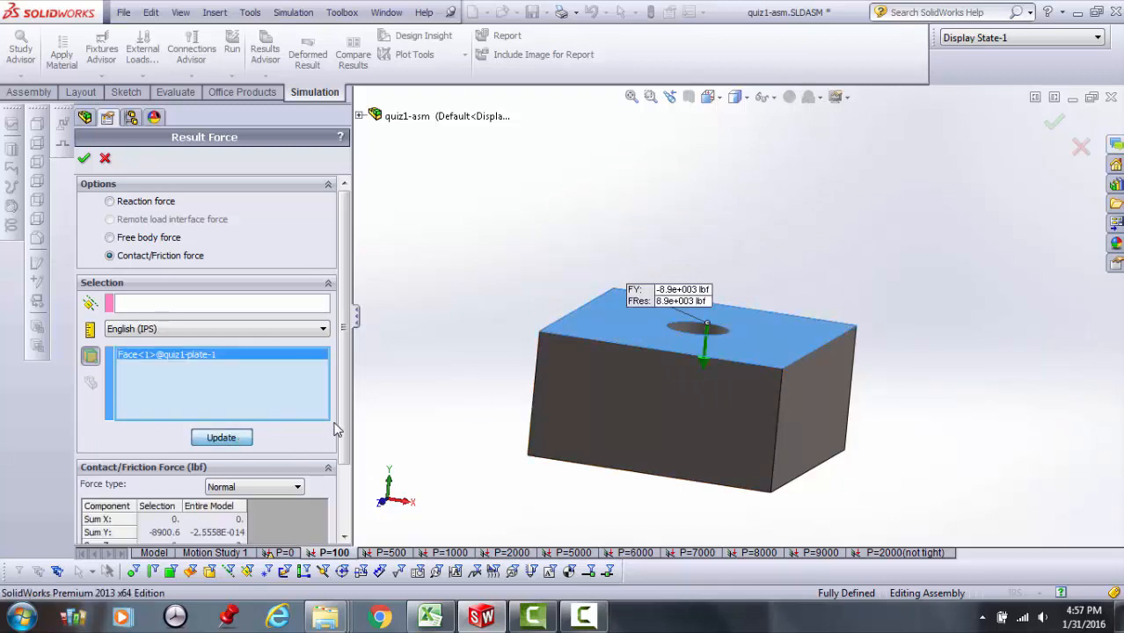
pyautogui.scroll(-2, 339, 428)
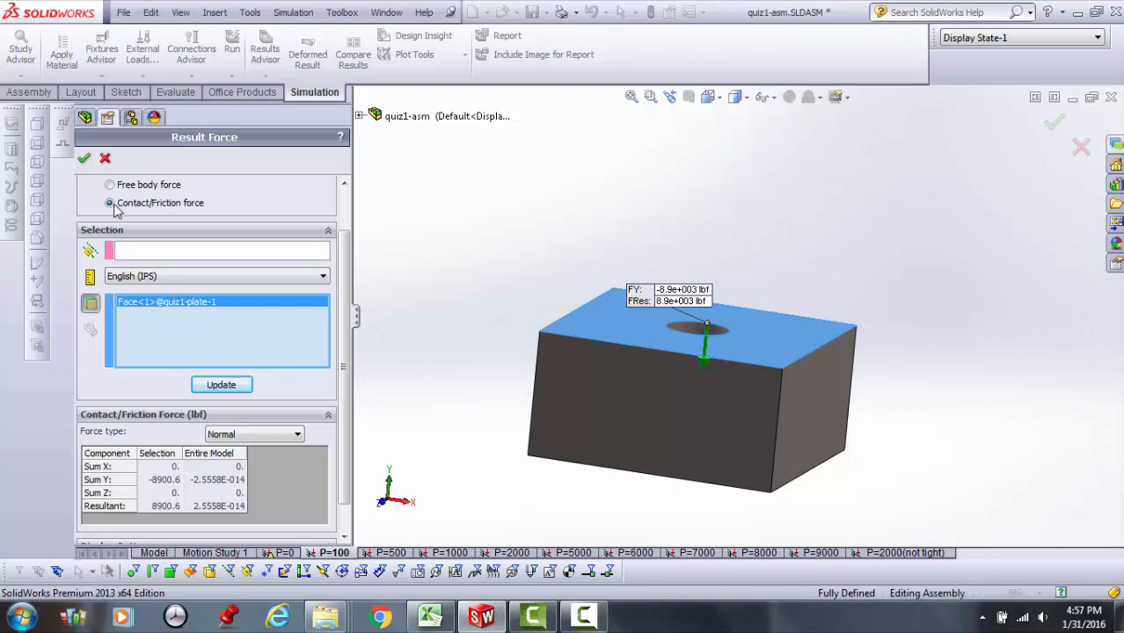
pyautogui.click(105, 157)
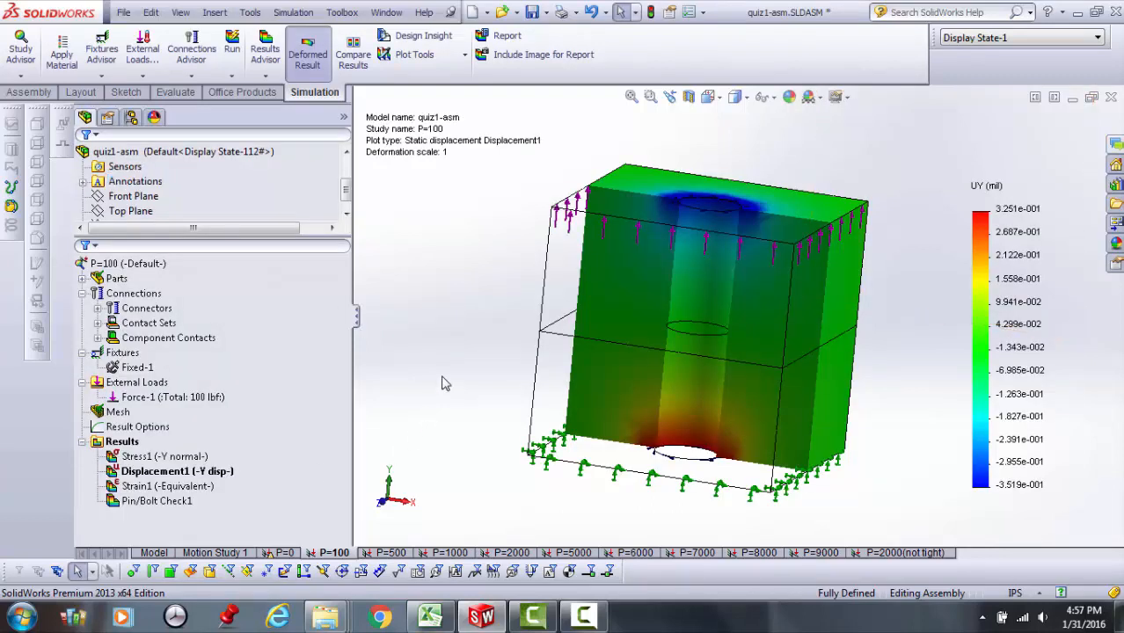
# Switch to the P=500 study and open its result force listing with contact/friction force selected.
pyautogui.click(396, 553)
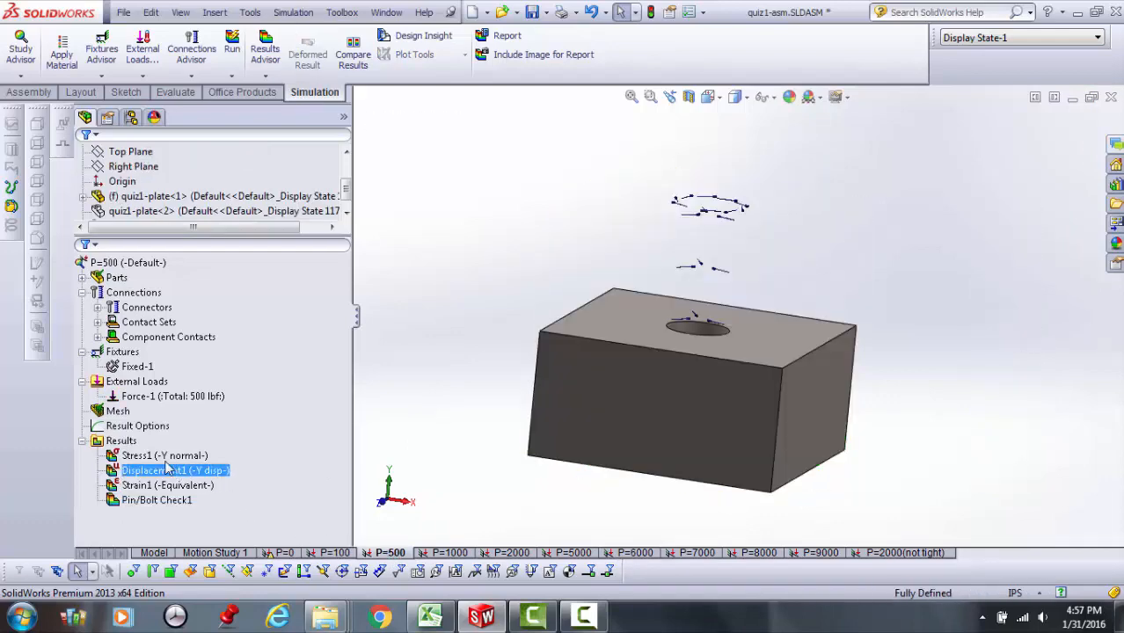
pyautogui.click(120, 442)
pyautogui.rightClick(120, 443)
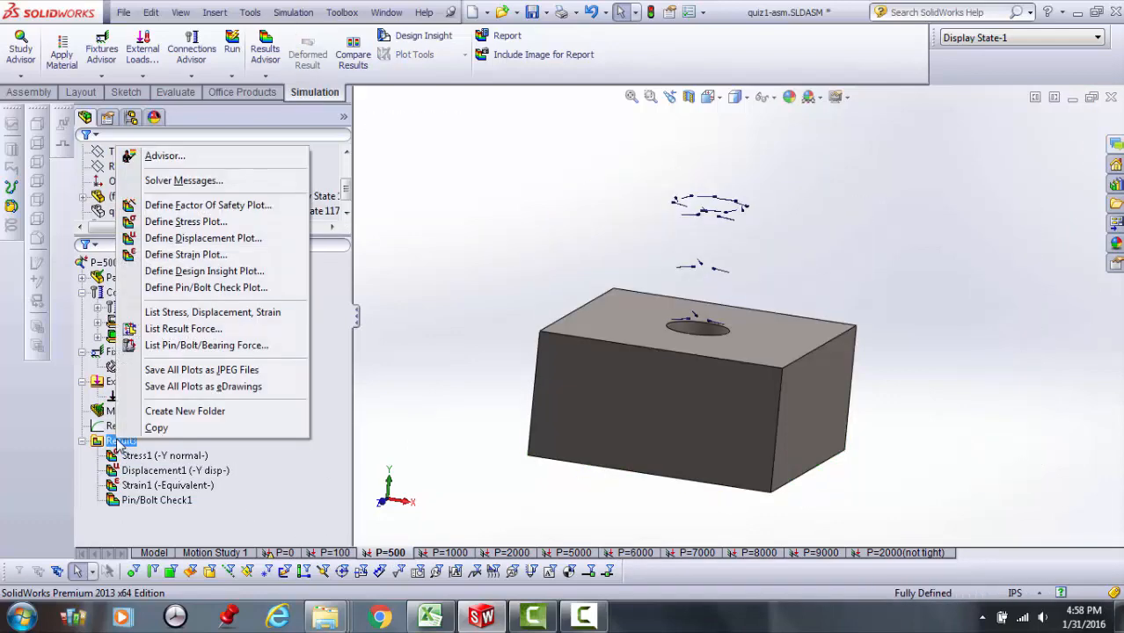
pyautogui.click(181, 330)
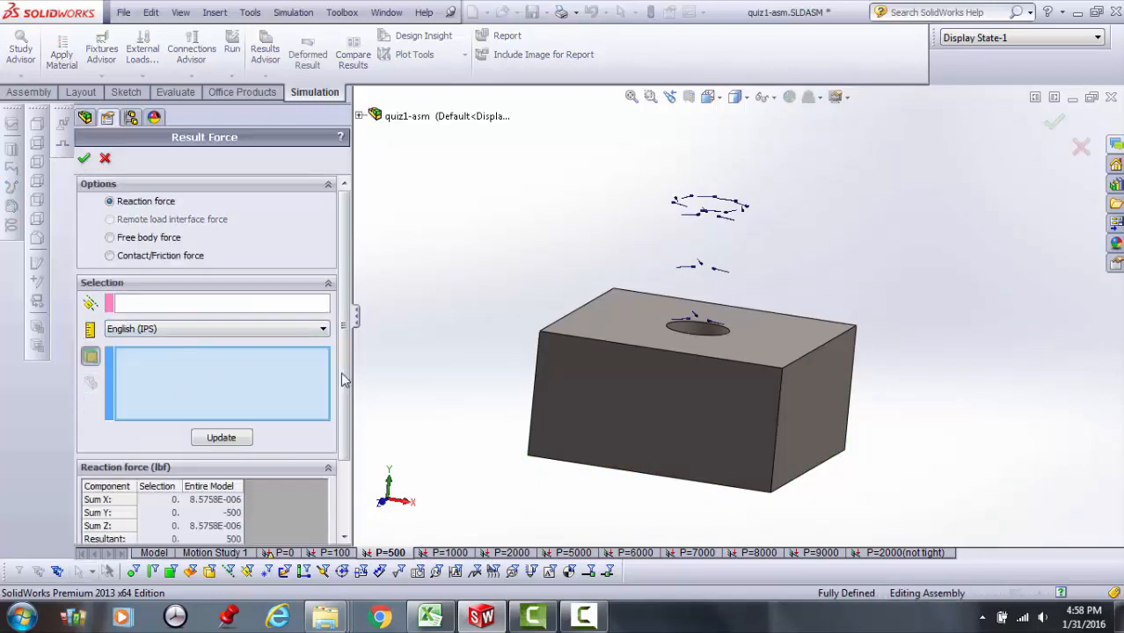
pyautogui.moveTo(342, 372); pyautogui.dragTo(343, 418)
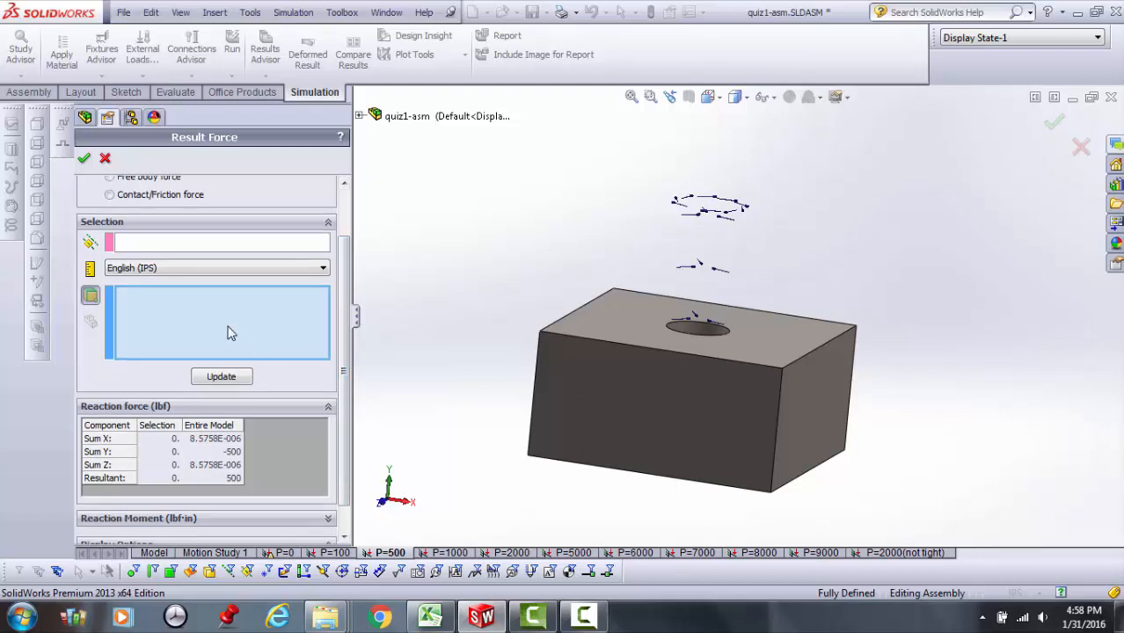
pyautogui.click(130, 195)
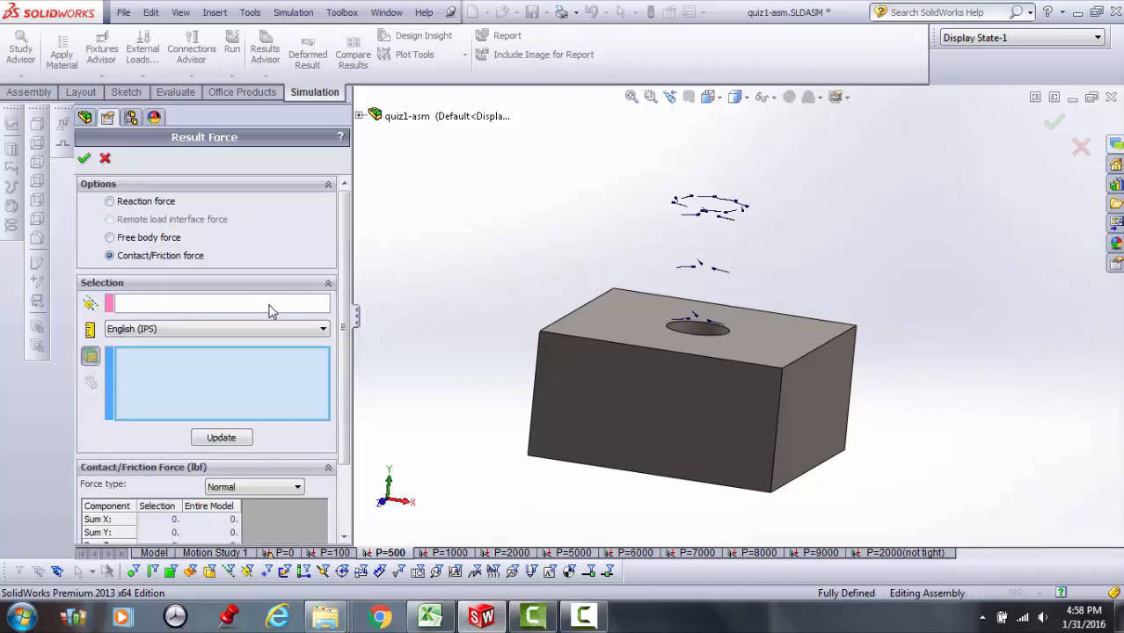
# Calculate the contact force on the lower plate's top face in the P=500 study, check it and close the result force listing.
pyautogui.scroll(-3, 331, 369)
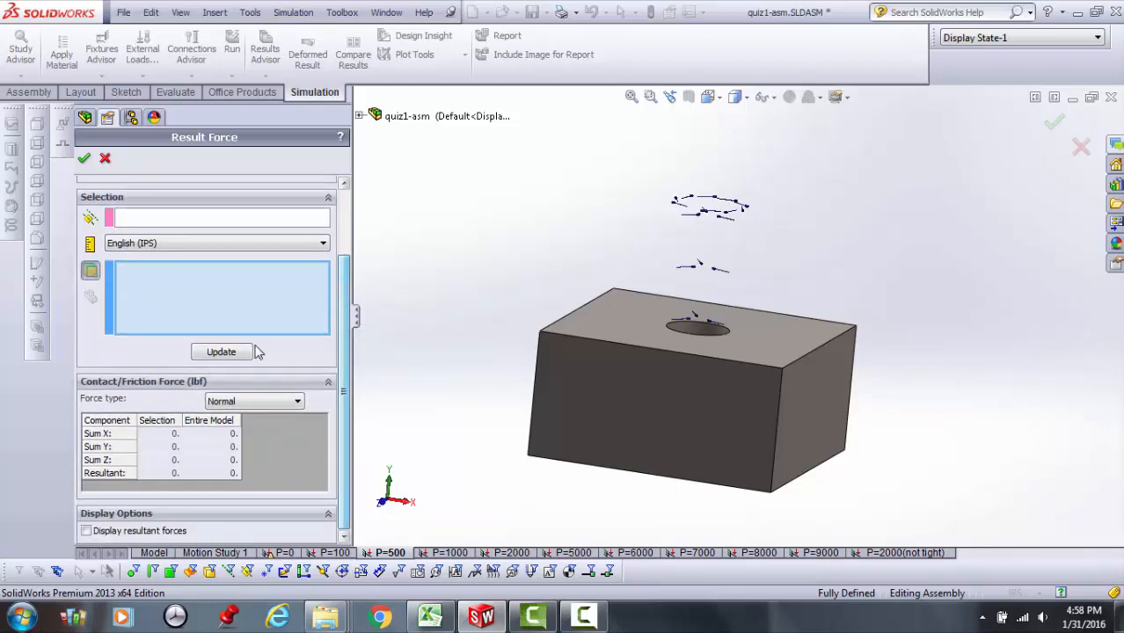
pyautogui.click(617, 319)
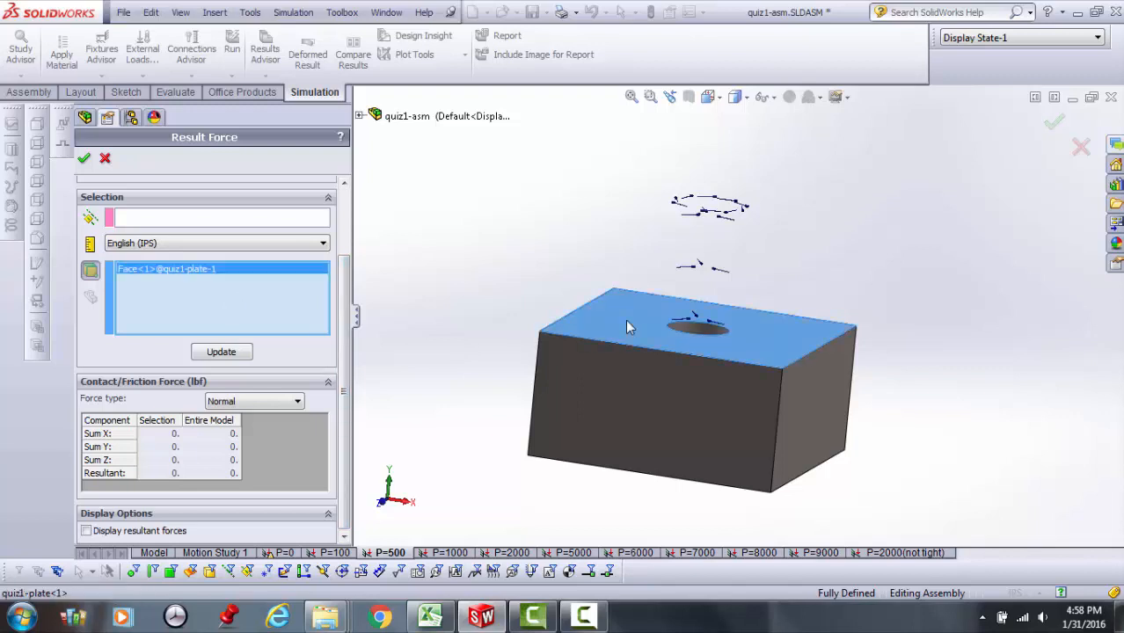
pyautogui.click(225, 352)
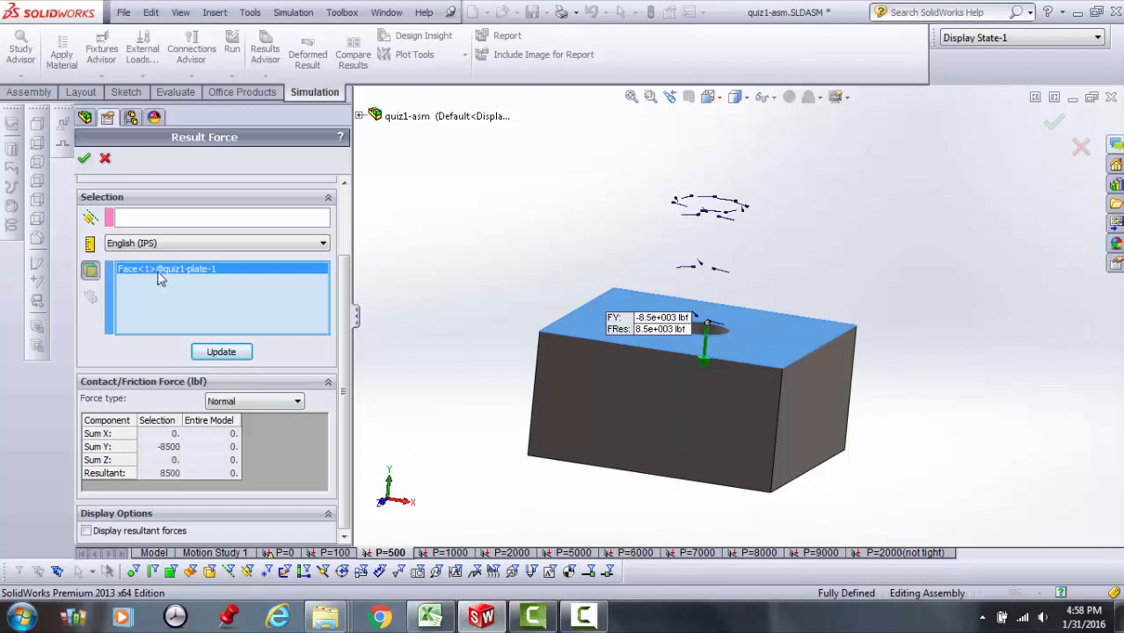
pyautogui.click(105, 159)
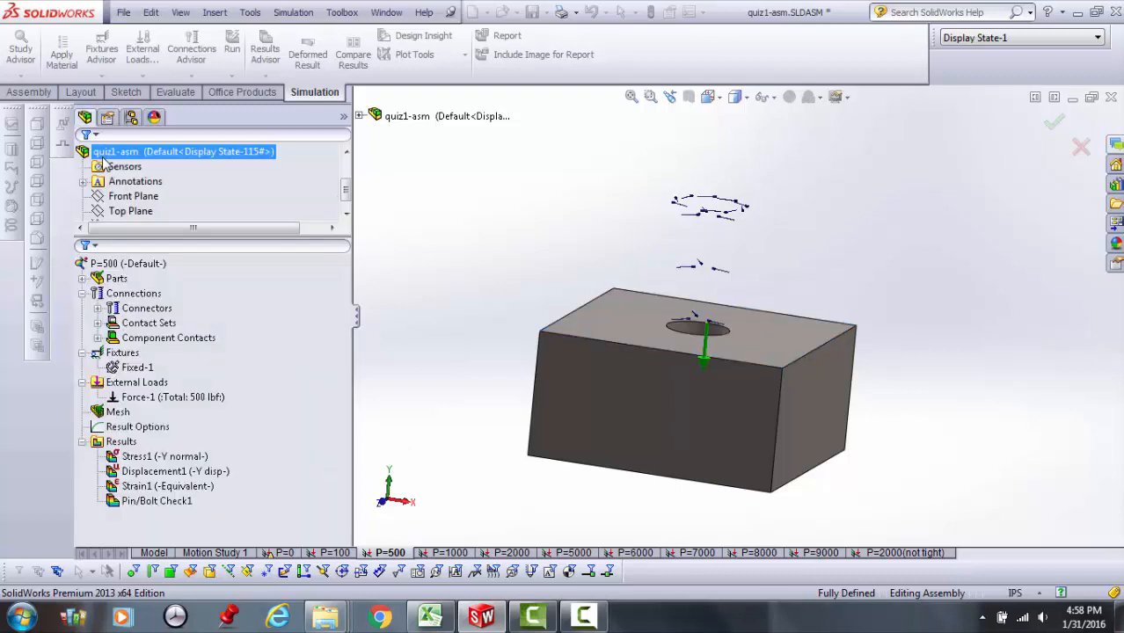
# List the pin/bolt/bearing forces of the P=500 study, check the bolt's axial force and close the list.
pyautogui.click(132, 457)
pyautogui.rightClick(123, 443)
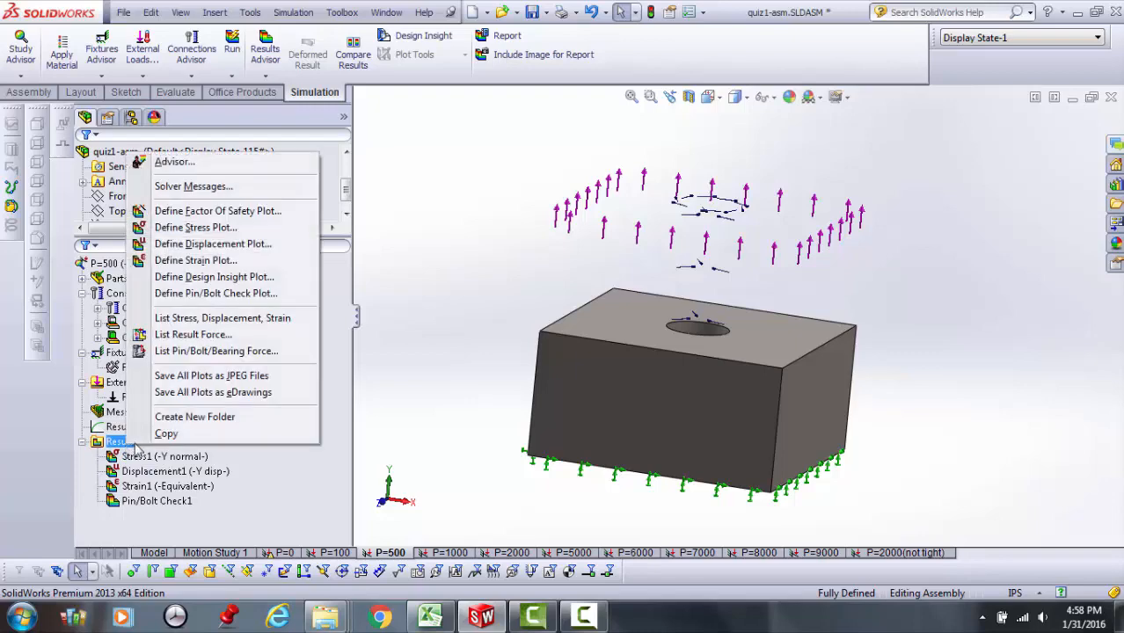
pyautogui.click(182, 352)
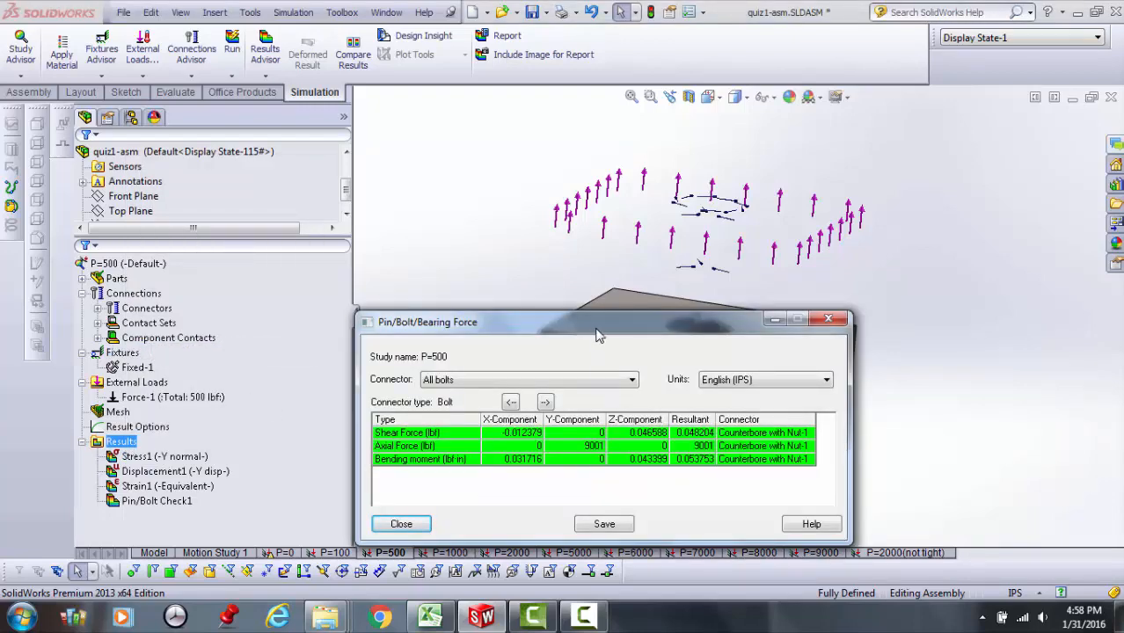
pyautogui.moveTo(597, 332); pyautogui.dragTo(361, 251)
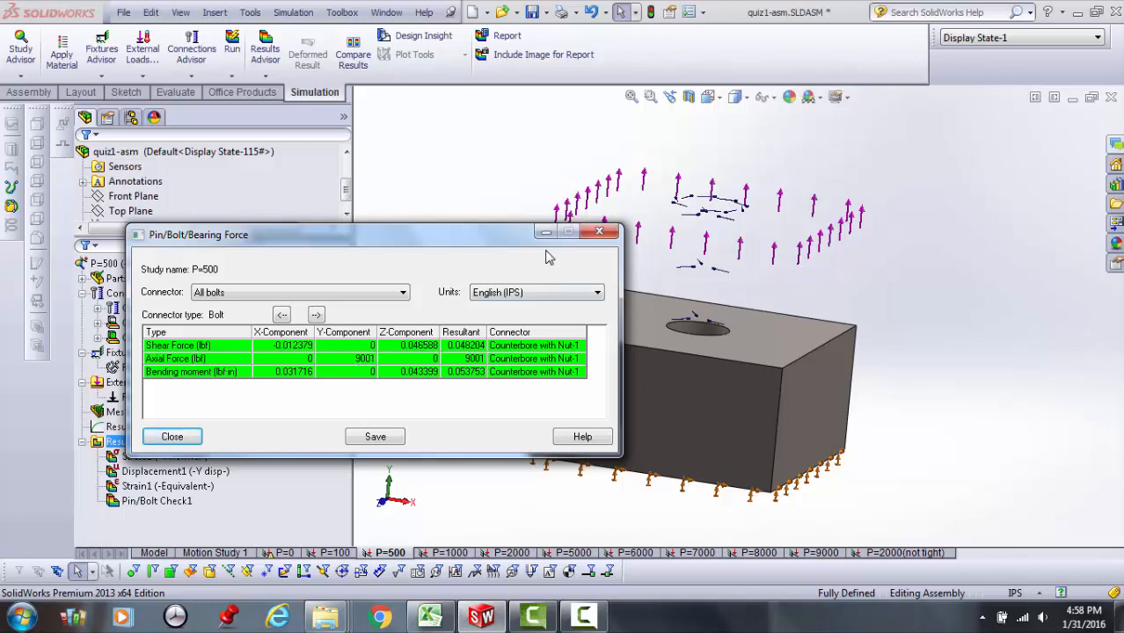
pyautogui.click(599, 234)
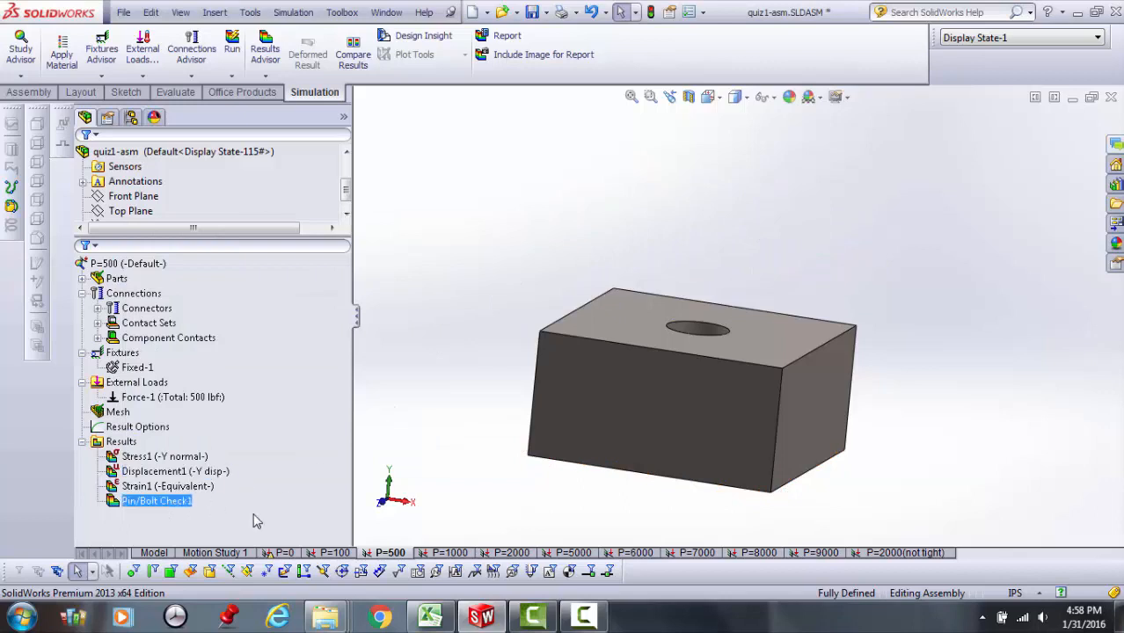
# Switch to the P=1000 study, list its pin/bolt/bearing forces to check the bolt's axial force and close the list.
pyautogui.click(451, 553)
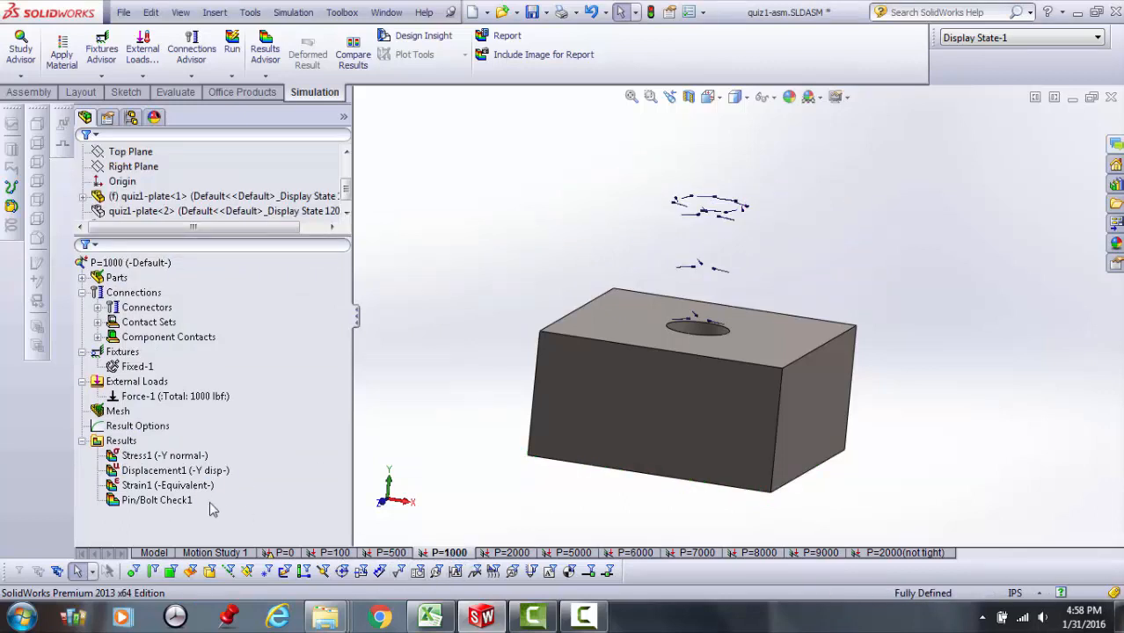
pyautogui.rightClick(117, 441)
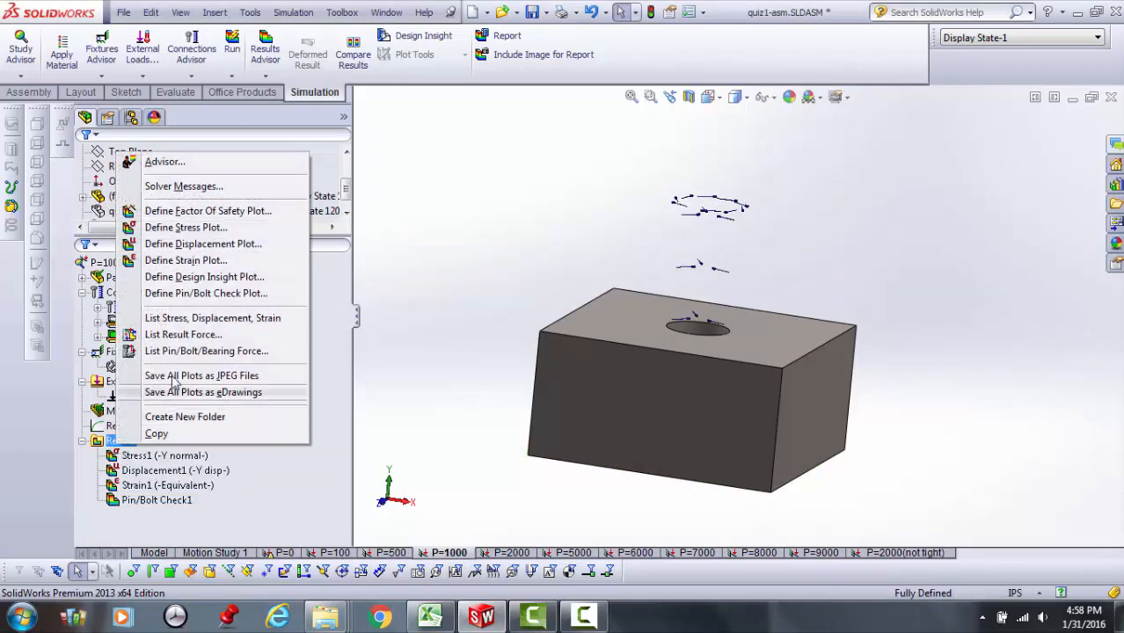
pyautogui.click(185, 351)
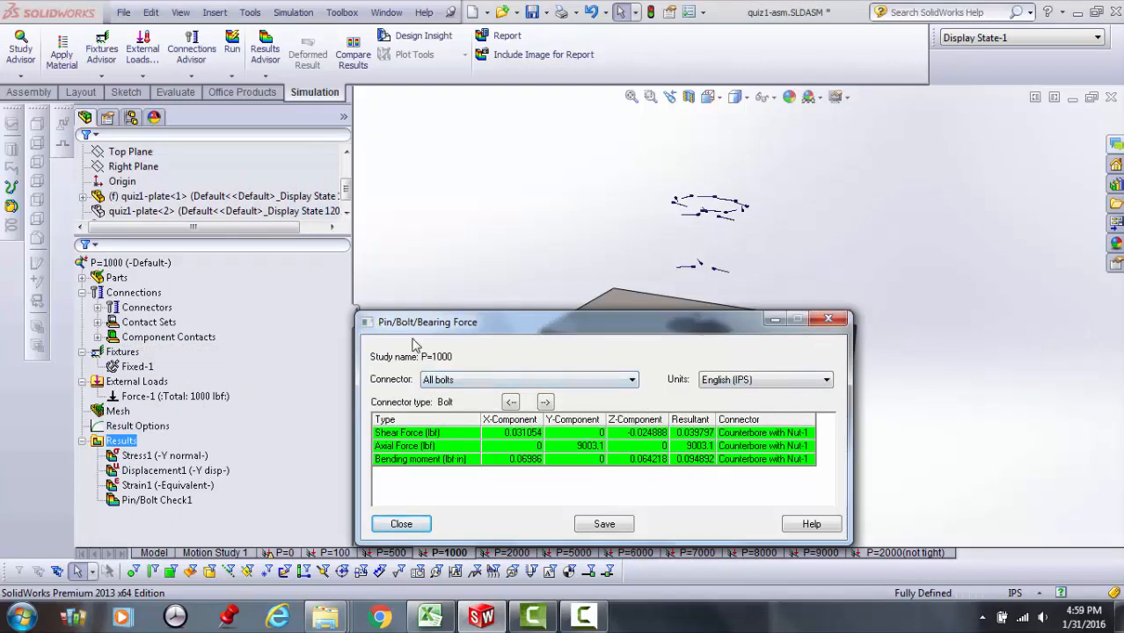
pyautogui.click(828, 322)
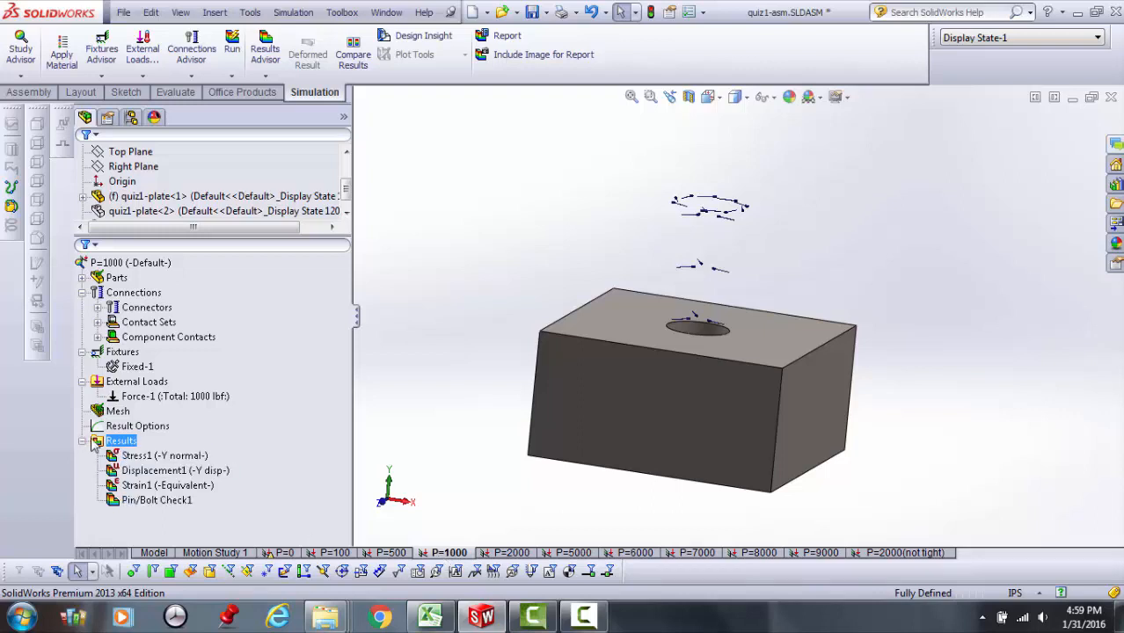
# List the contact/friction force on the lower plate's top face in the P=1000 study, check it and close the result force listing.
pyautogui.rightClick(122, 442)
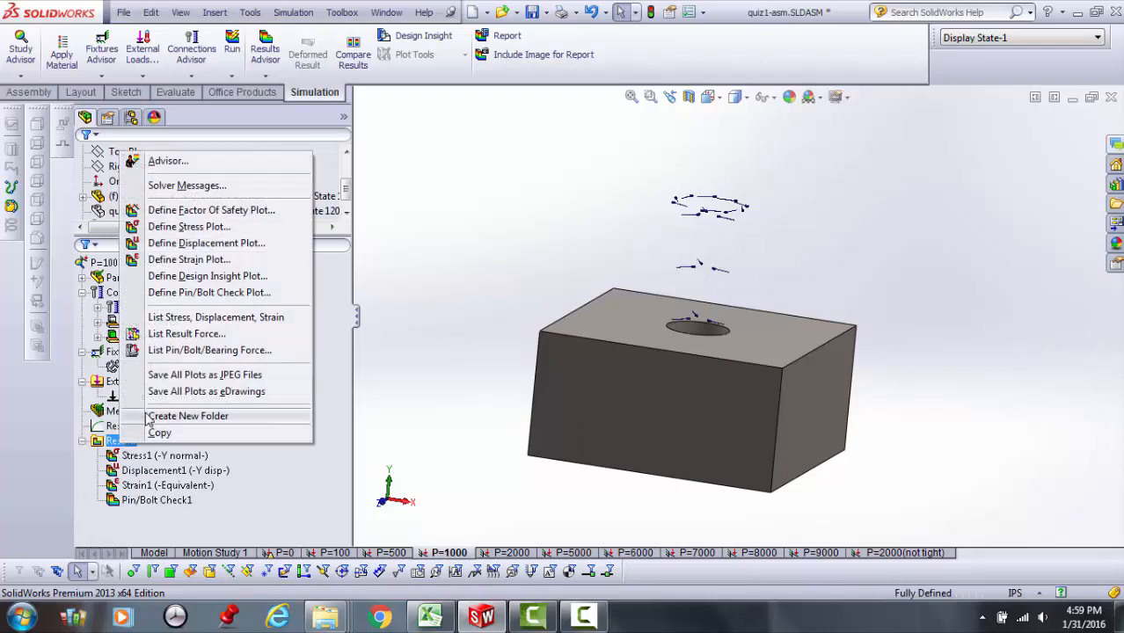
pyautogui.click(173, 336)
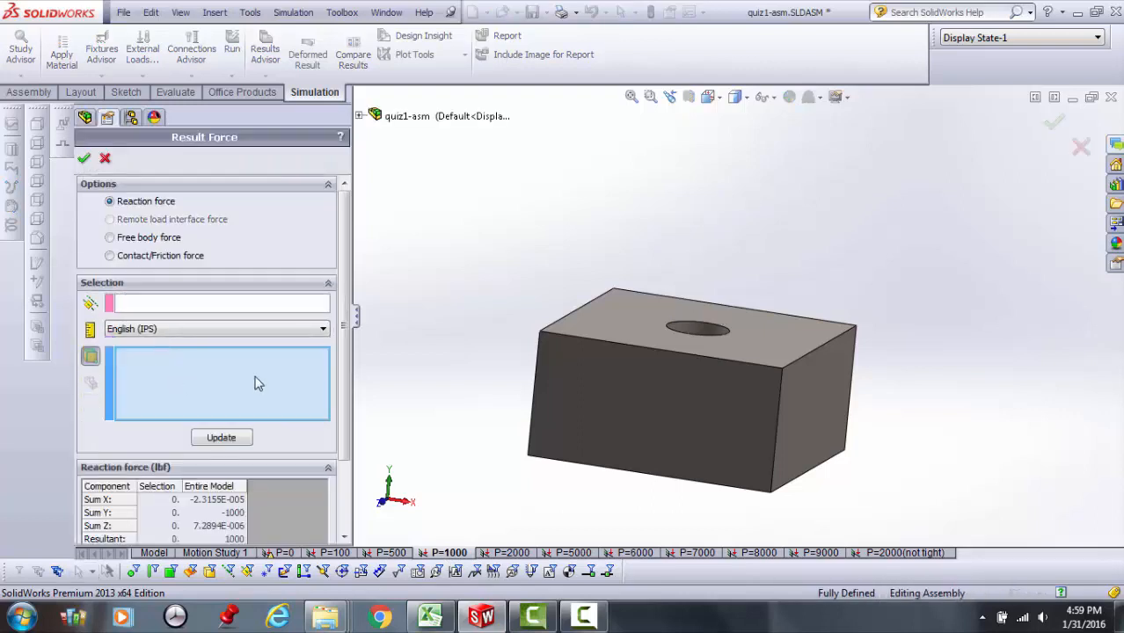
pyautogui.click(651, 332)
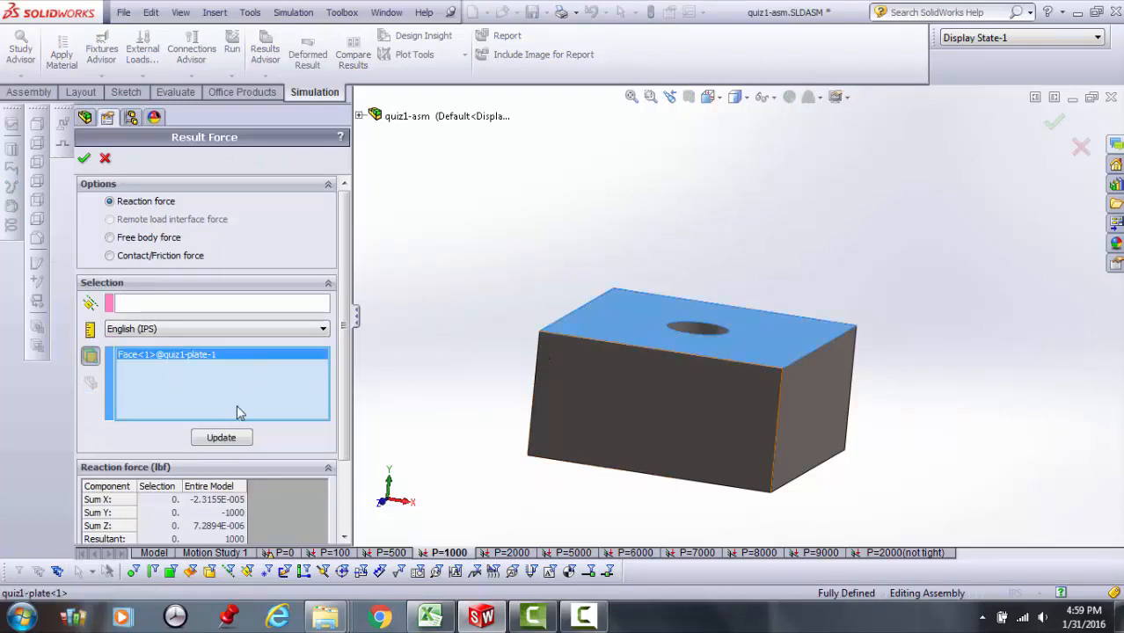
pyautogui.click(225, 436)
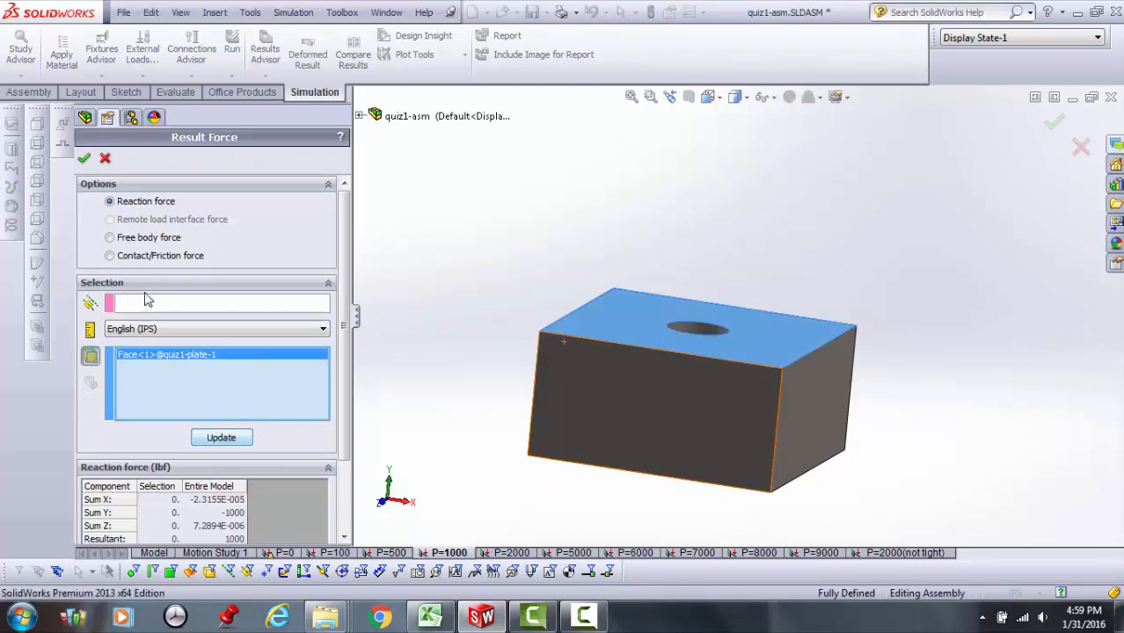
pyautogui.click(132, 257)
pyautogui.click(221, 438)
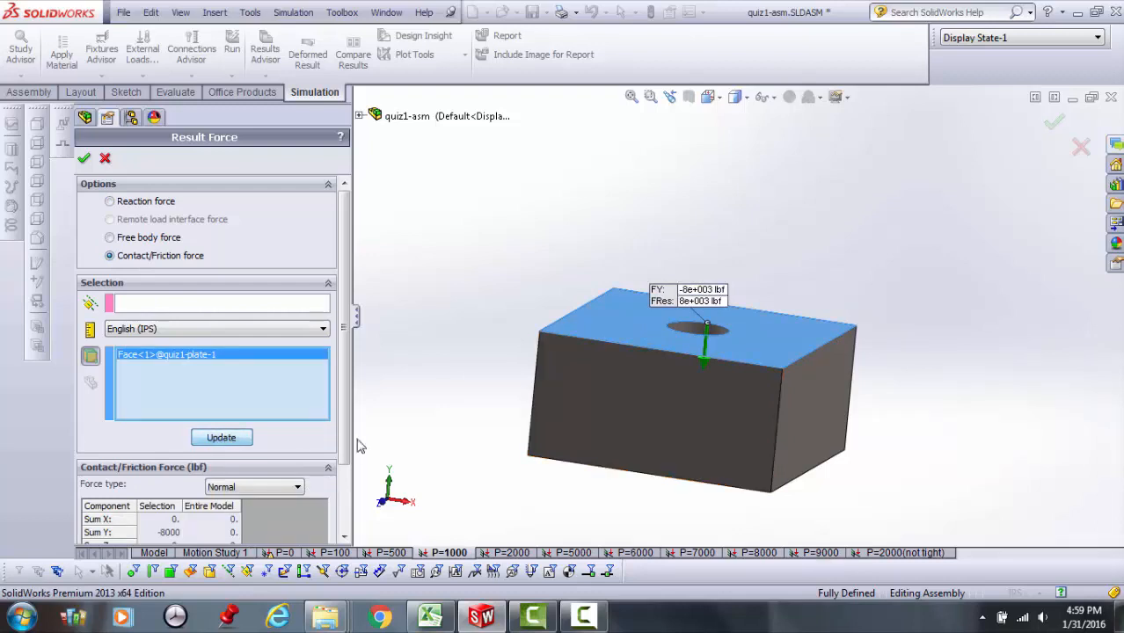
pyautogui.scroll(-2, 339, 502)
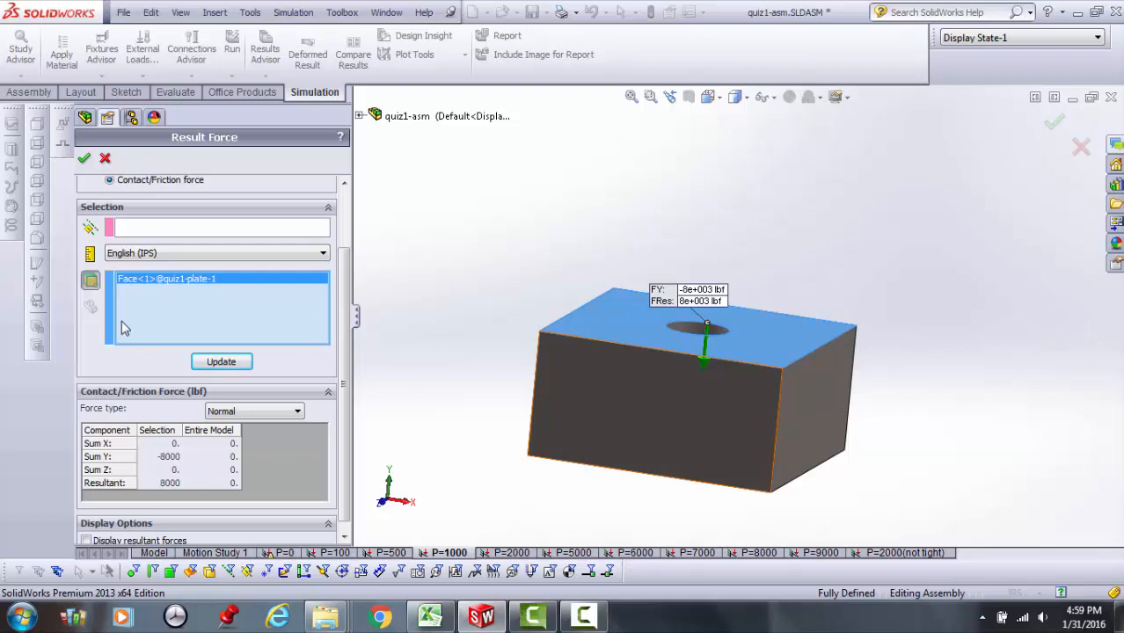
pyautogui.click(86, 161)
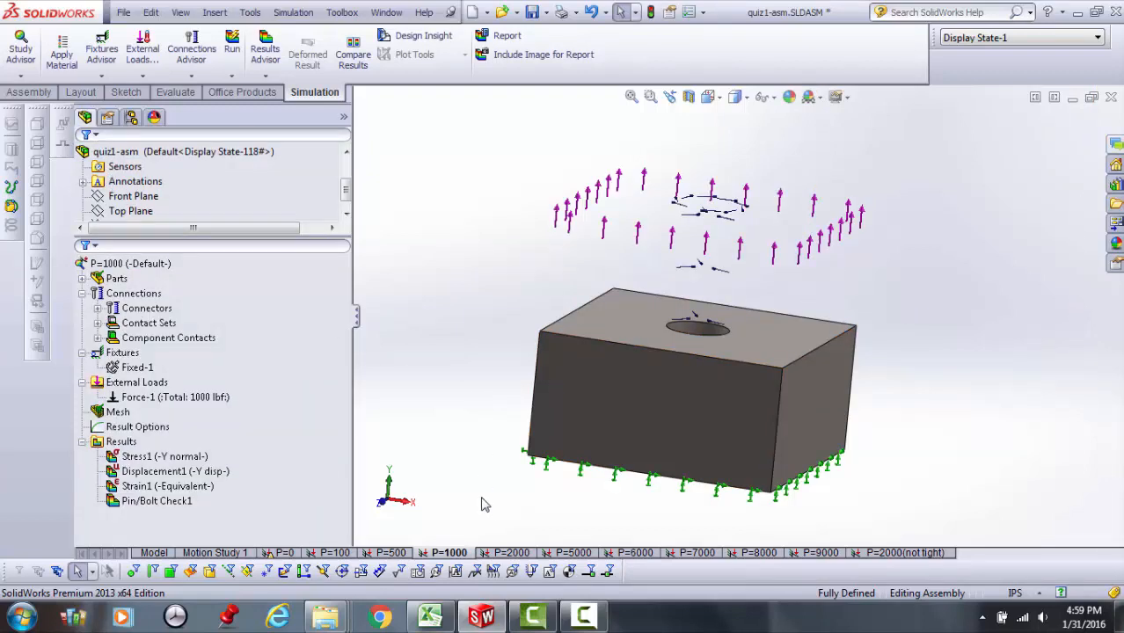
# Switch to the P=2000 study, list its pin/bolt/bearing forces to check the bolt's axial force and close the list.
pyautogui.click(497, 553)
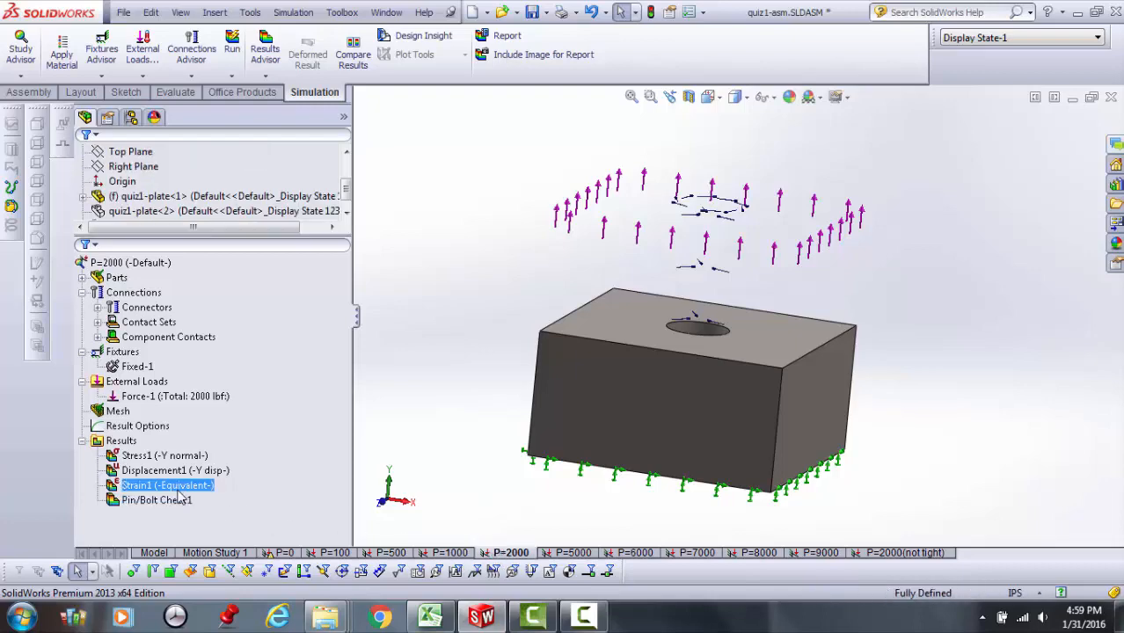
pyautogui.rightClick(120, 441)
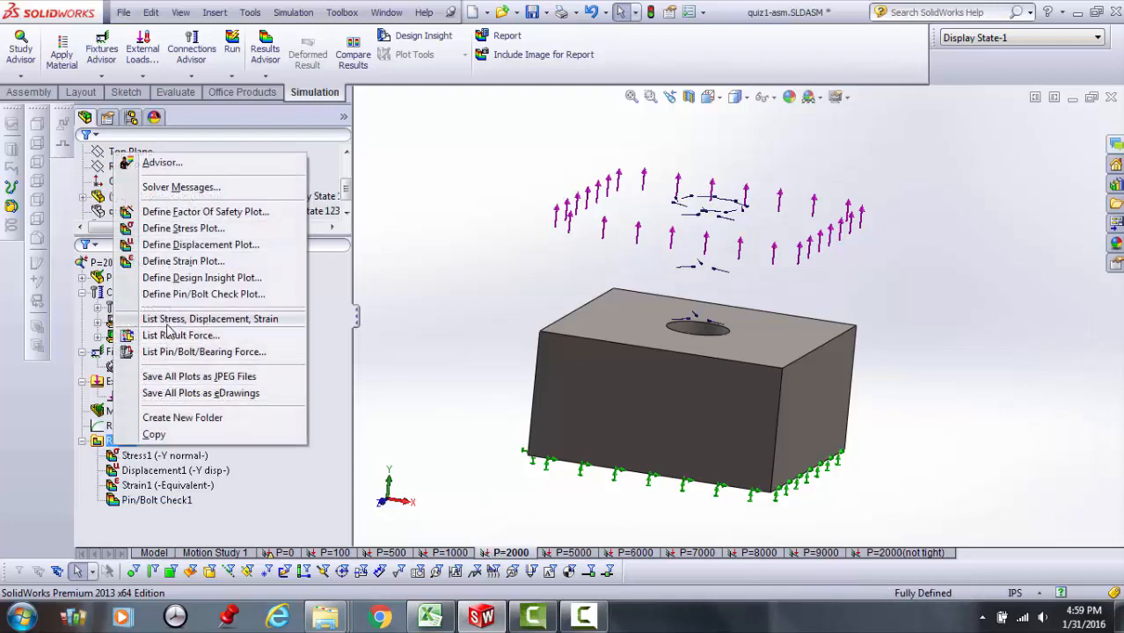
pyautogui.click(170, 353)
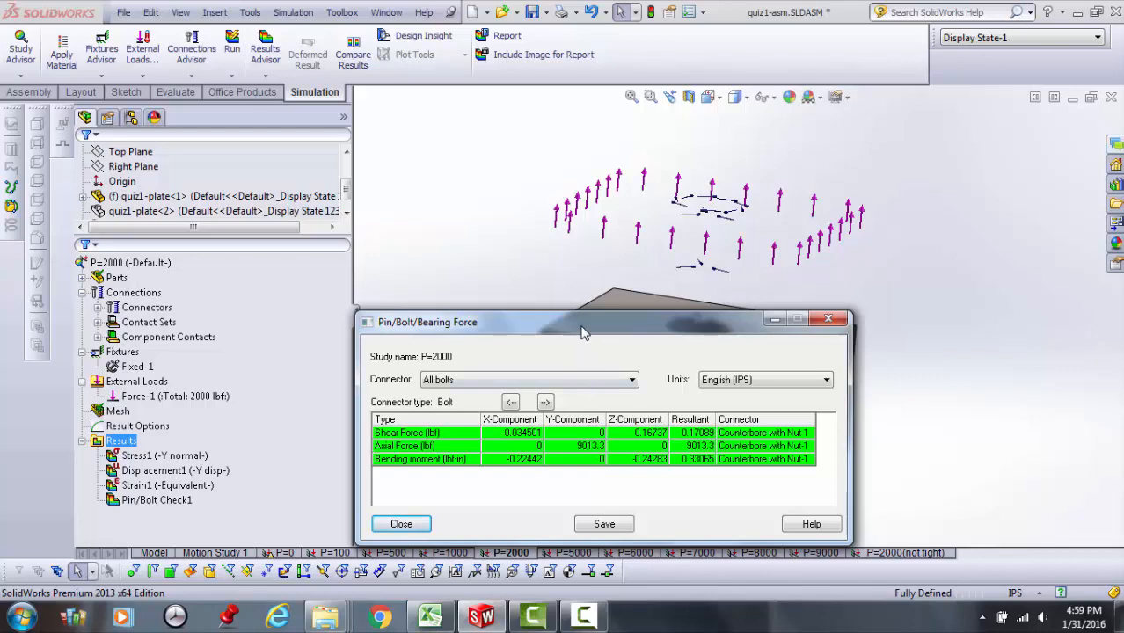
pyautogui.moveTo(581, 333); pyautogui.dragTo(524, 304)
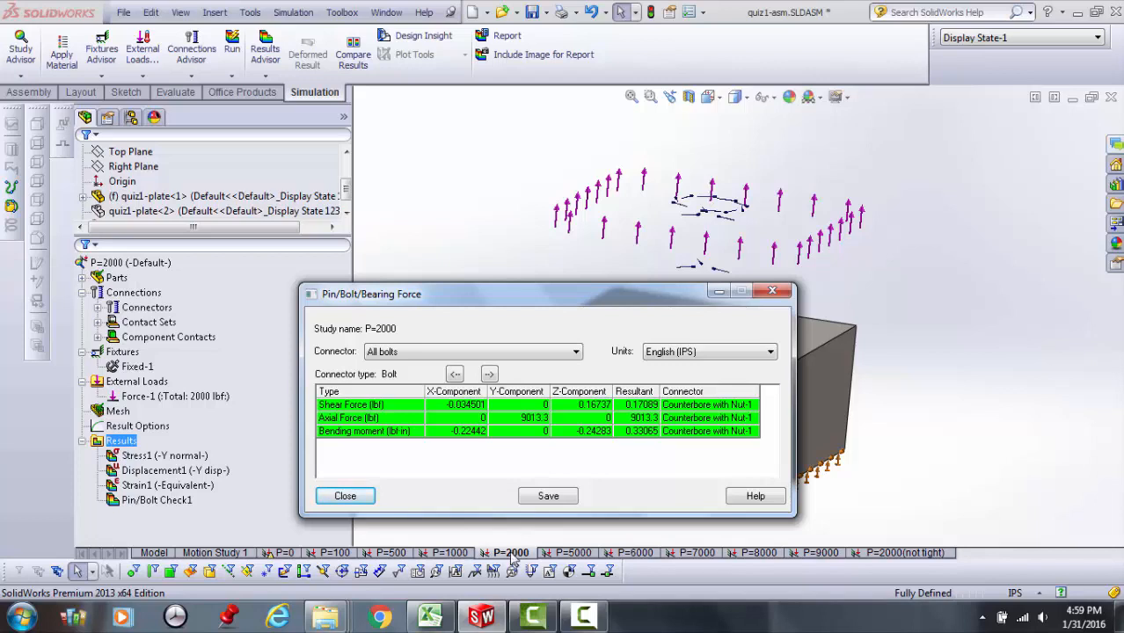
pyautogui.click(360, 499)
# Open the result force listing of the P=2000 study and set it to contact/friction force.
pyautogui.click(133, 456)
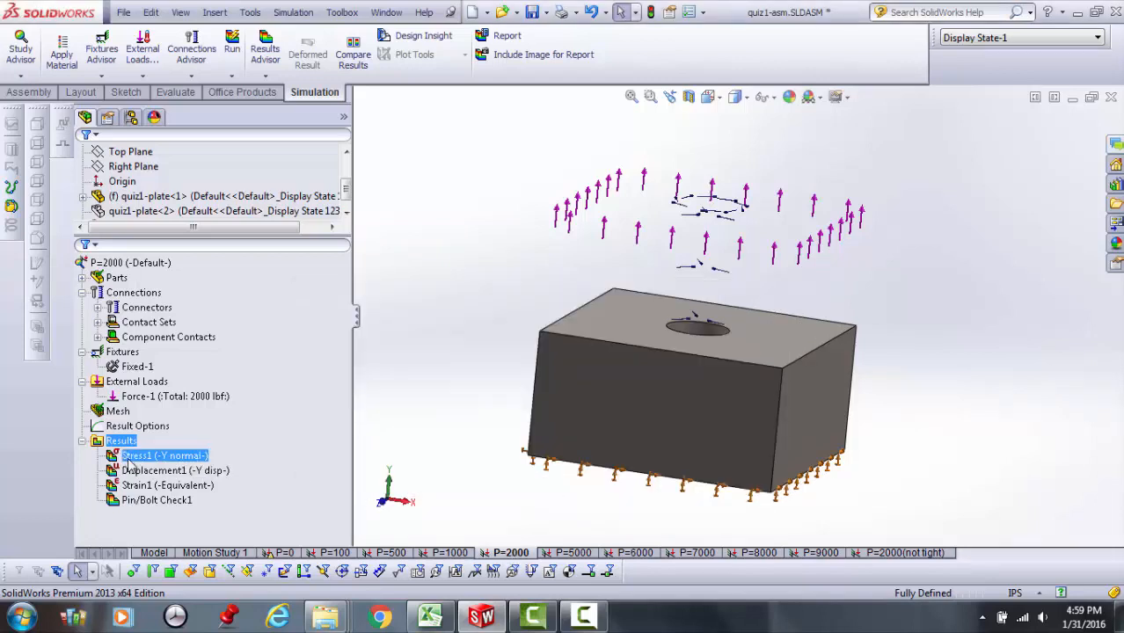
pyautogui.rightClick(121, 441)
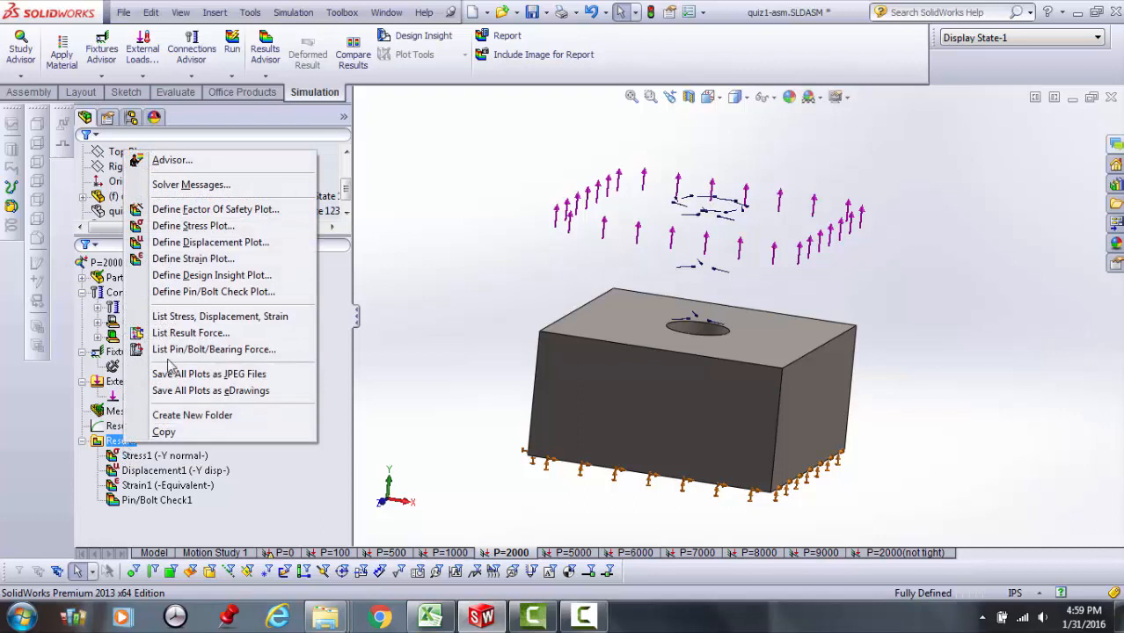
pyautogui.click(180, 332)
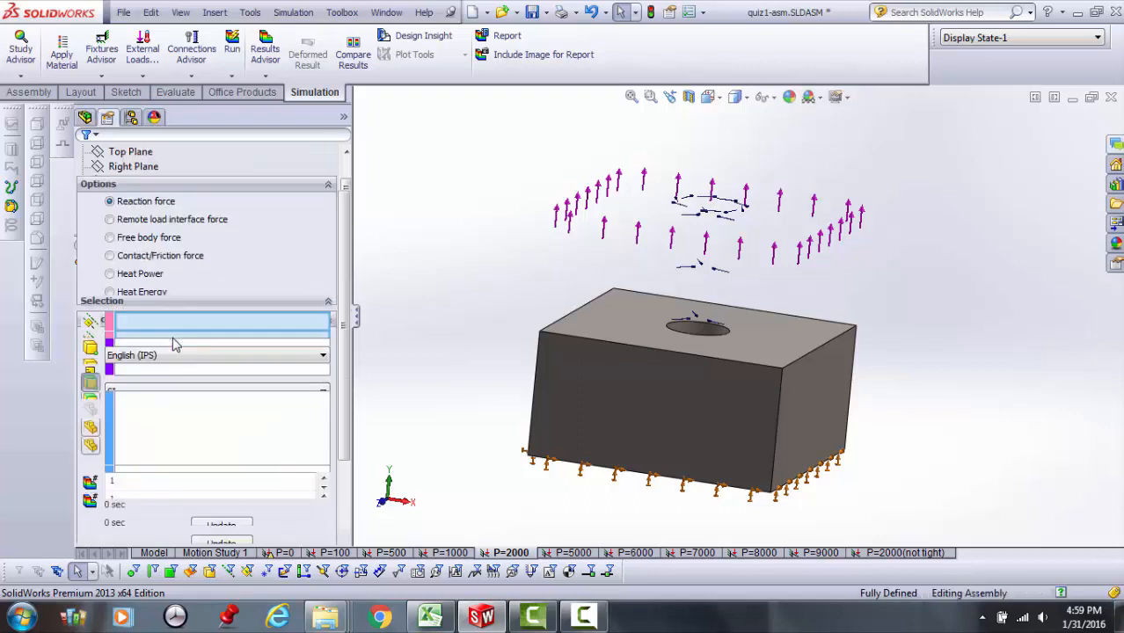
pyautogui.click(145, 264)
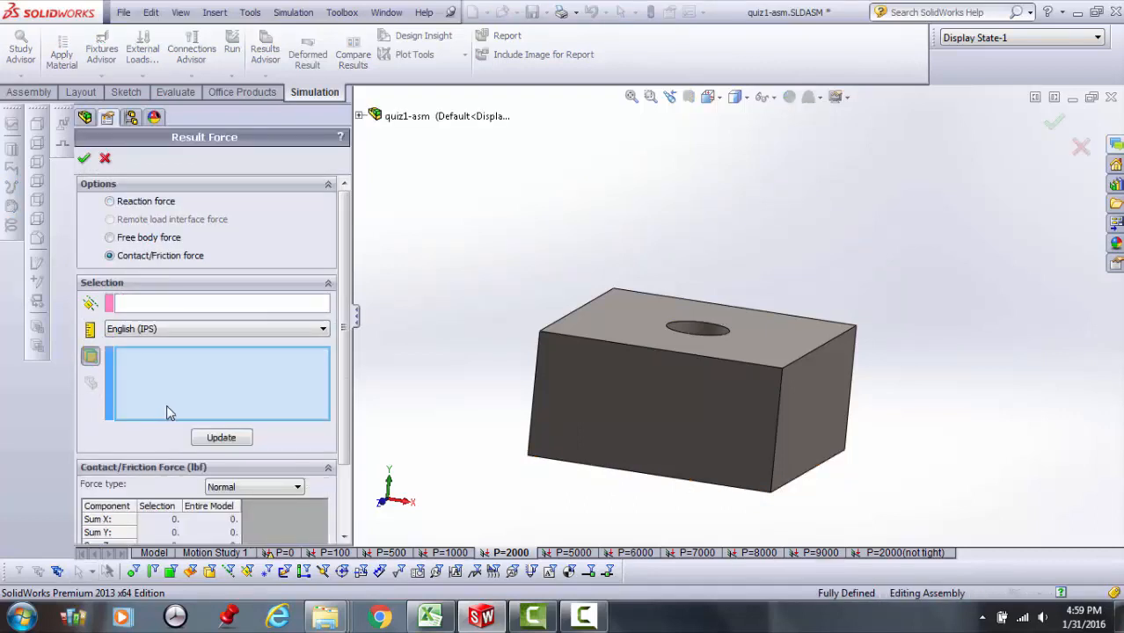
pyautogui.moveTo(347, 438); pyautogui.dragTo(351, 493)
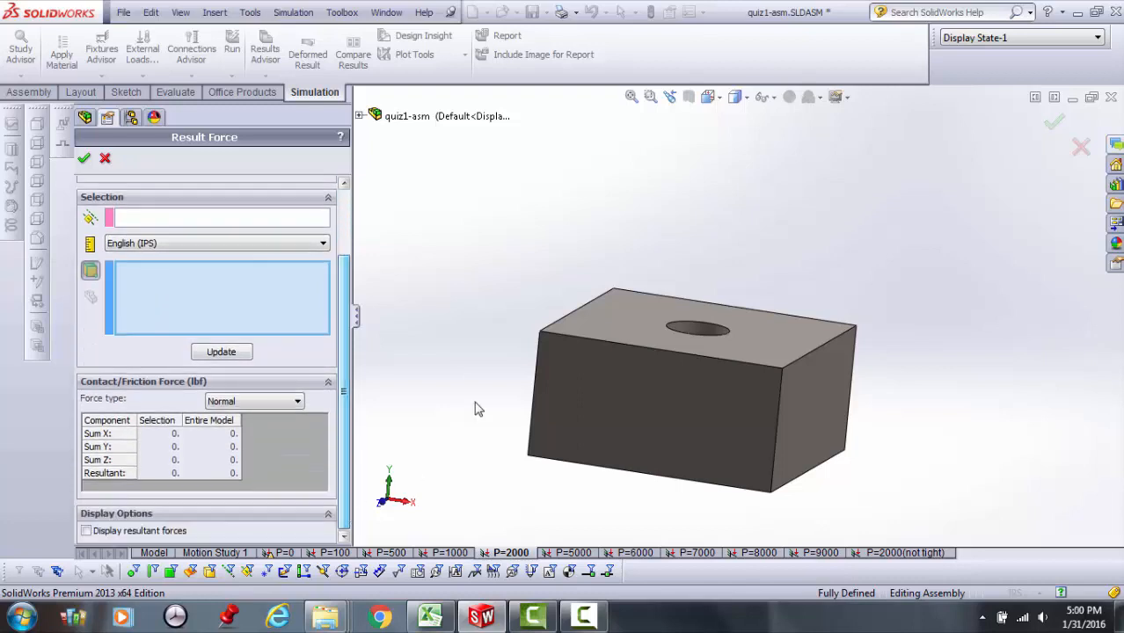
# Calculate the contact force on only the lower plate's top face in the P=2000 study, check it and close the result force listing.
pyautogui.click(596, 341)
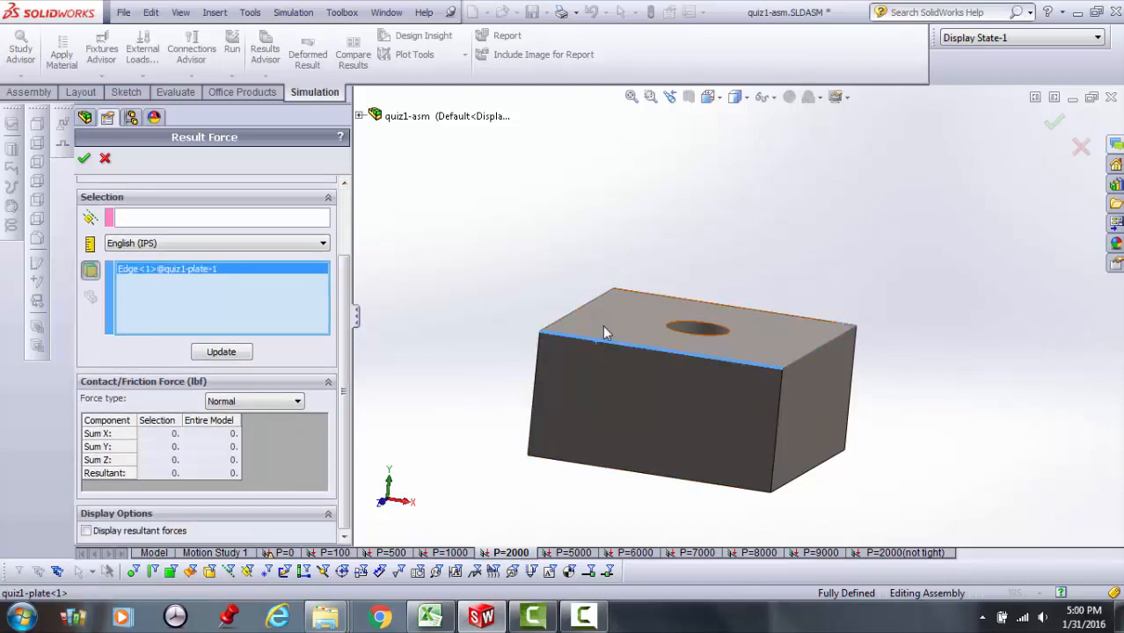
pyautogui.click(553, 322)
pyautogui.click(168, 269)
pyautogui.rightClick(159, 271)
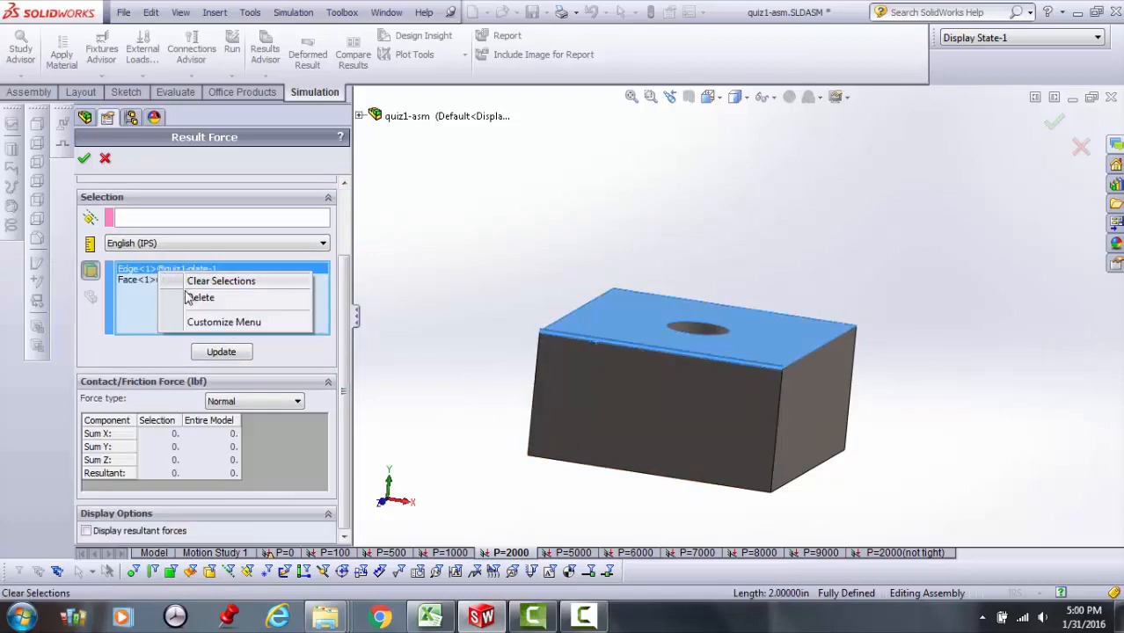
pyautogui.click(199, 298)
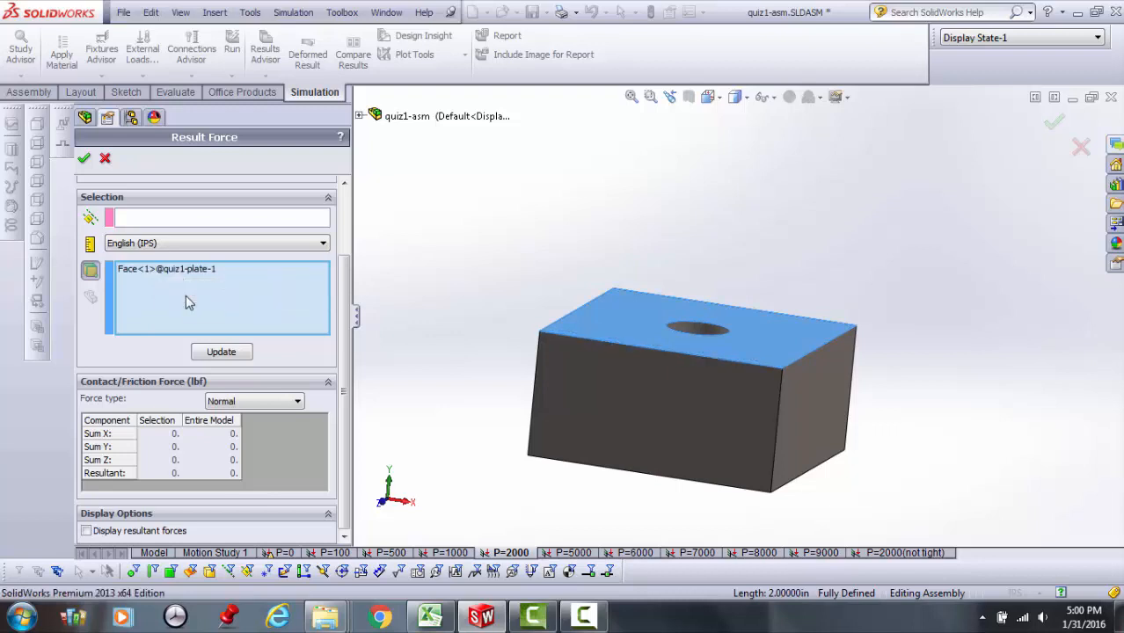
pyautogui.click(219, 353)
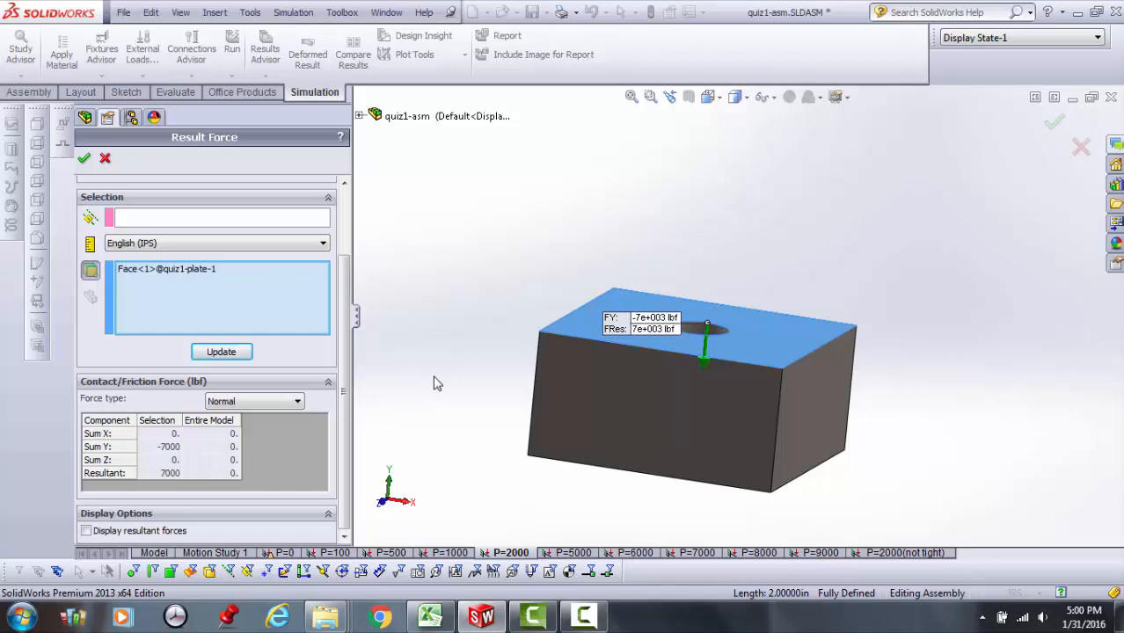
pyautogui.click(105, 160)
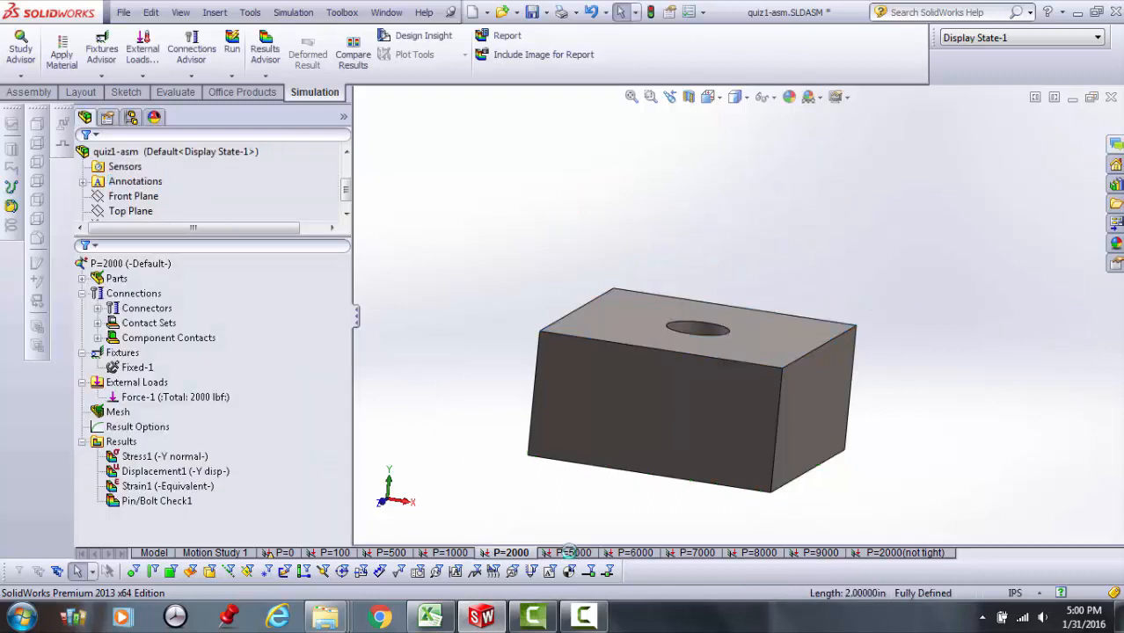
# Switch to the P=5000 study, list the contact/friction force on the lower plate's top face, check it and close the listing.
pyautogui.click(570, 553)
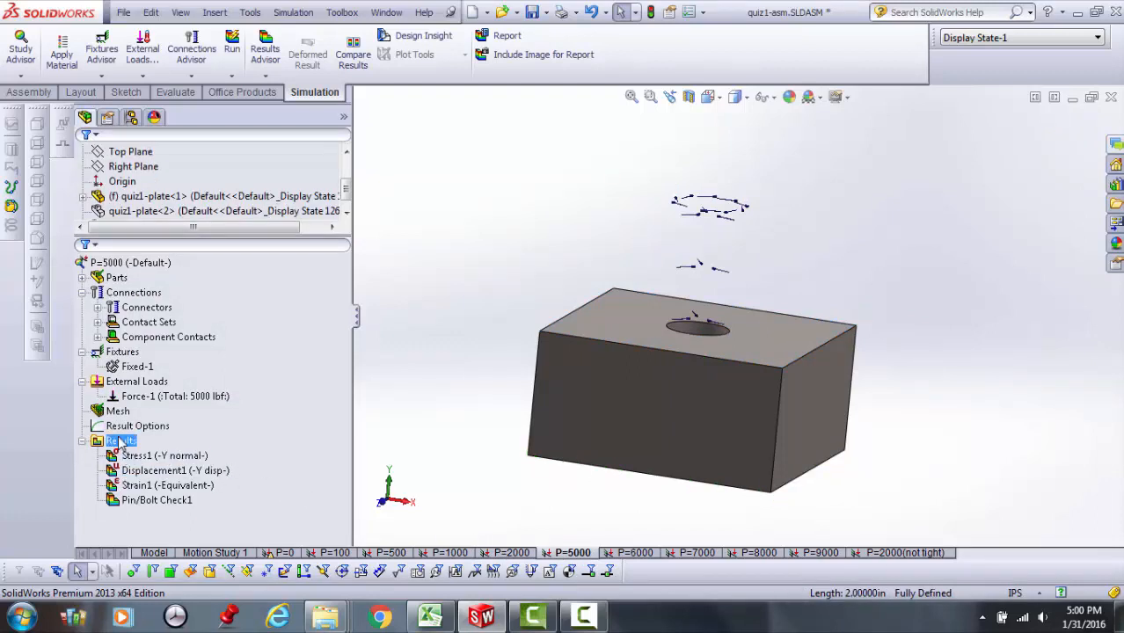
pyautogui.rightClick(122, 442)
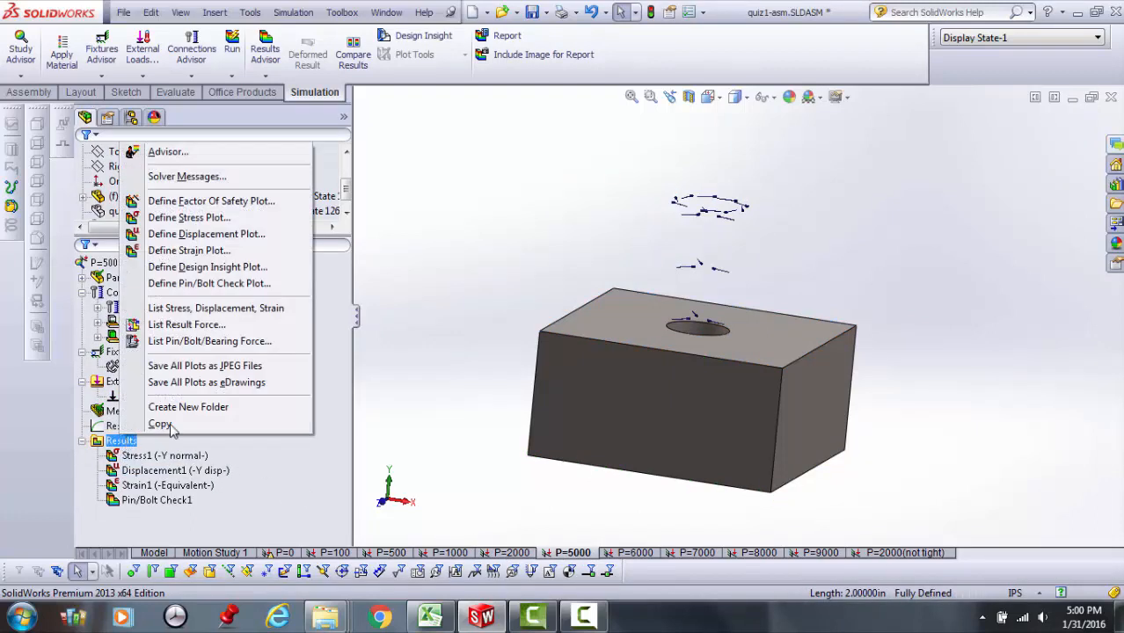
pyautogui.click(178, 325)
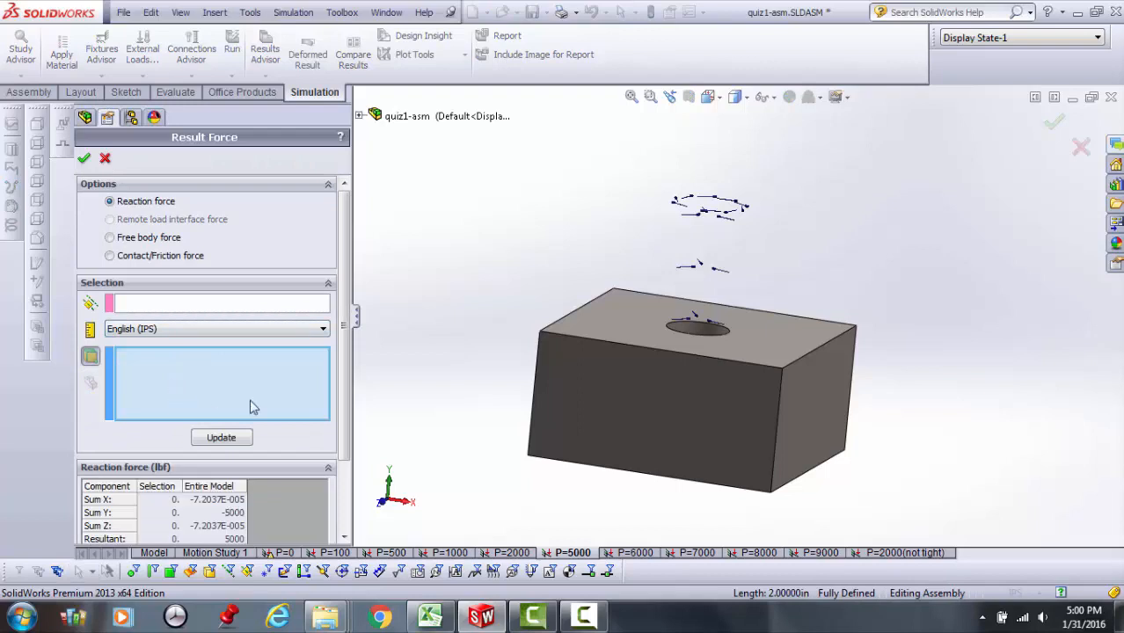
pyautogui.click(110, 256)
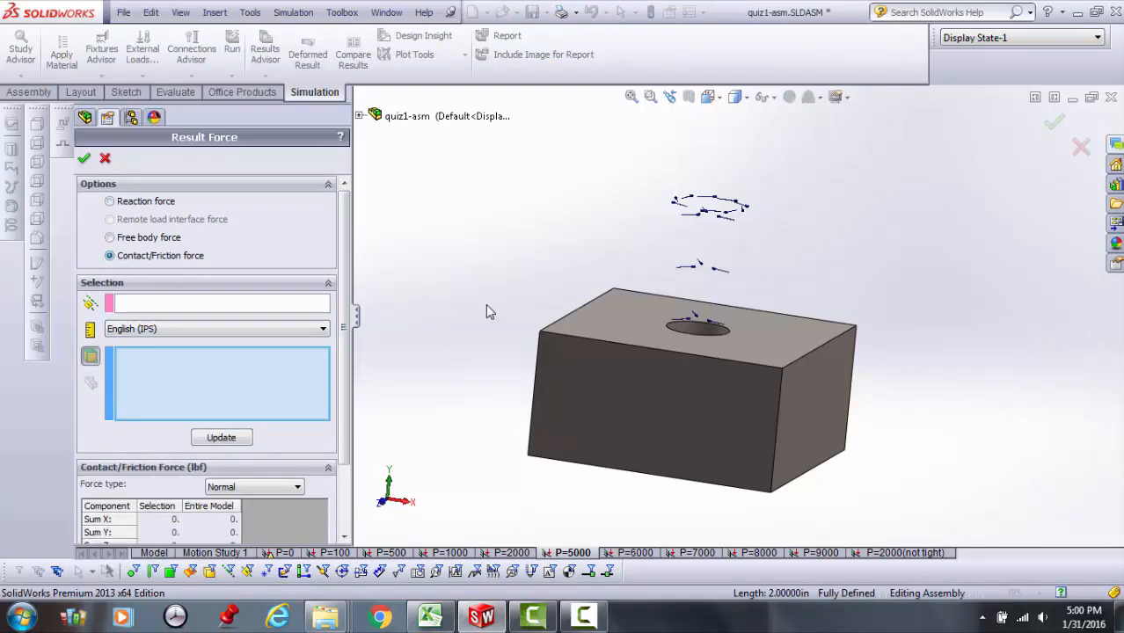
pyautogui.click(601, 321)
pyautogui.click(241, 439)
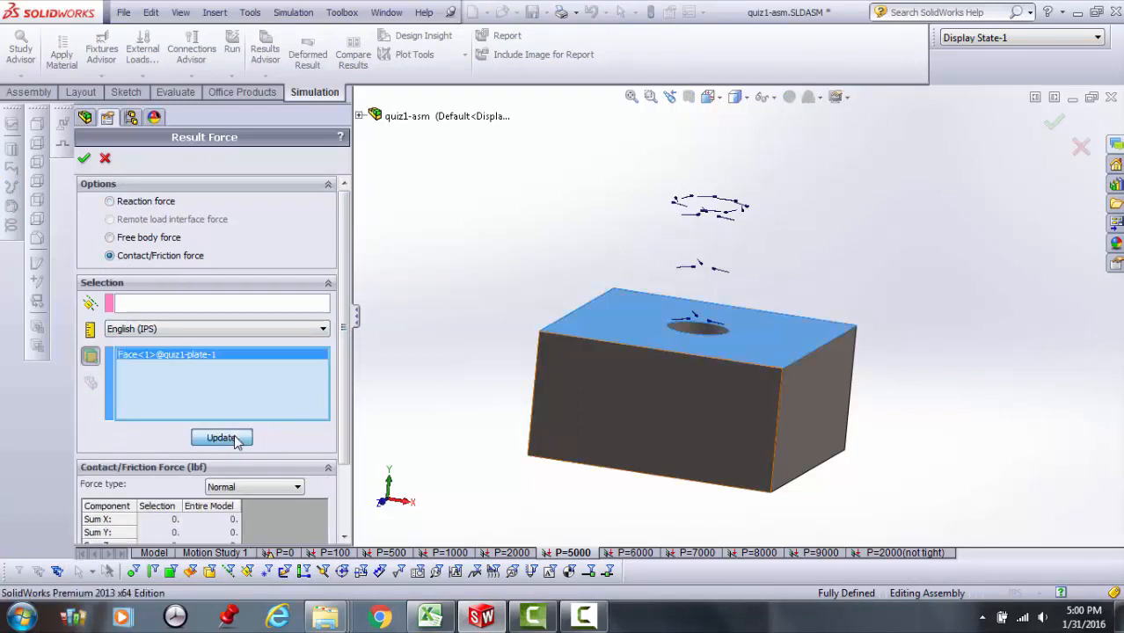
pyautogui.moveTo(339, 393); pyautogui.dragTo(342, 478)
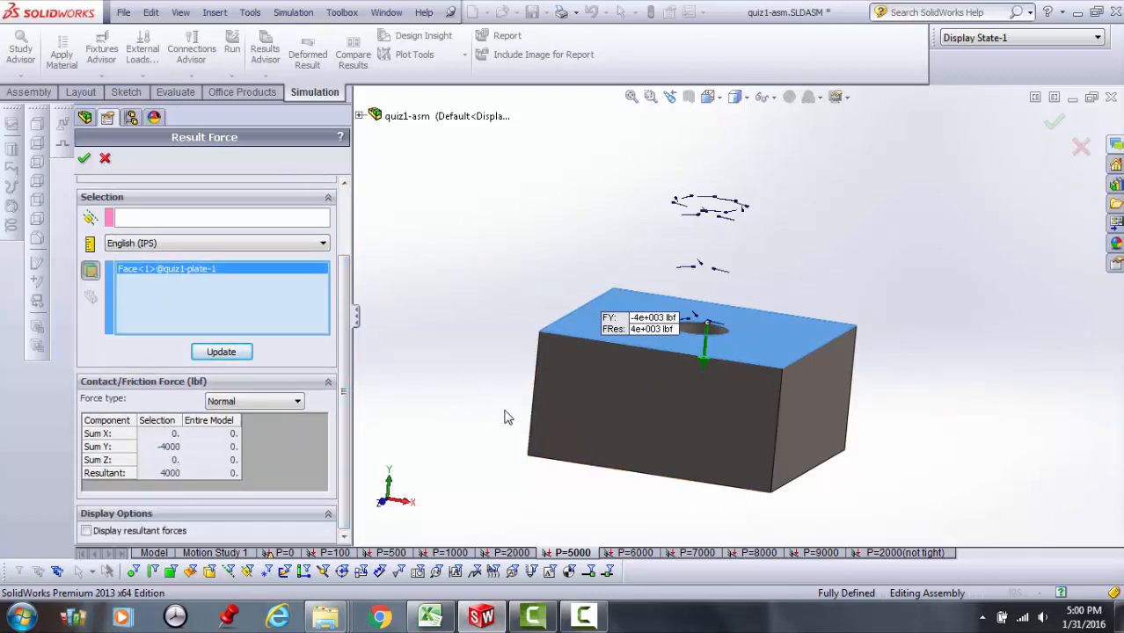
pyautogui.click(105, 159)
# List the pin/bolt/bearing forces of the P=5000 study, check the bolt's axial force and close the list.
pyautogui.click(130, 457)
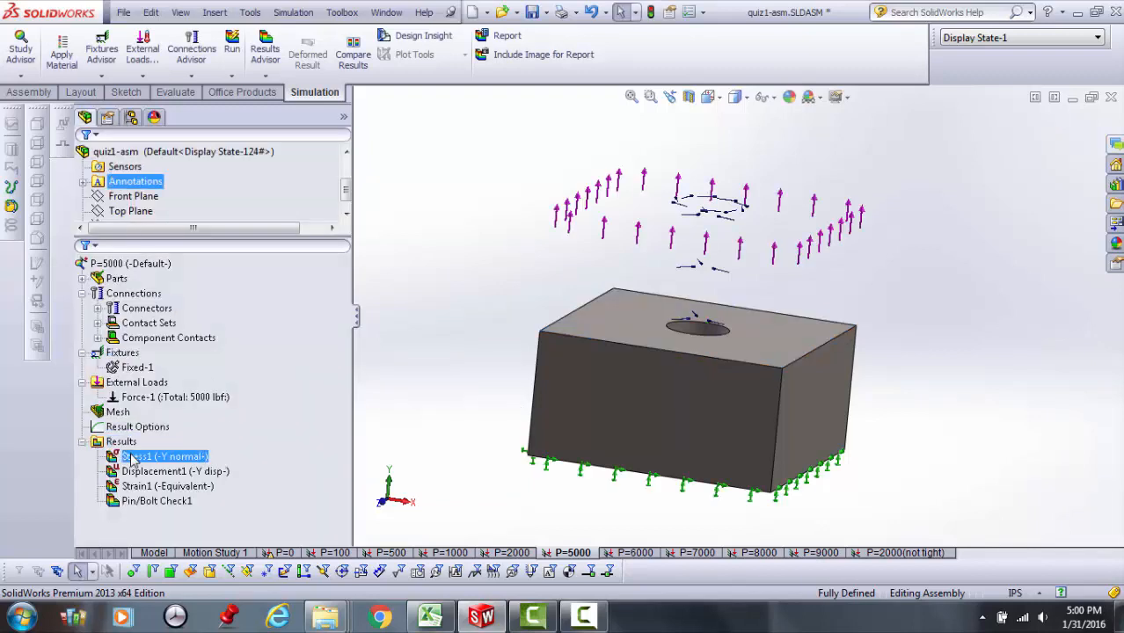
pyautogui.rightClick(131, 456)
pyautogui.click(121, 442)
pyautogui.rightClick(121, 441)
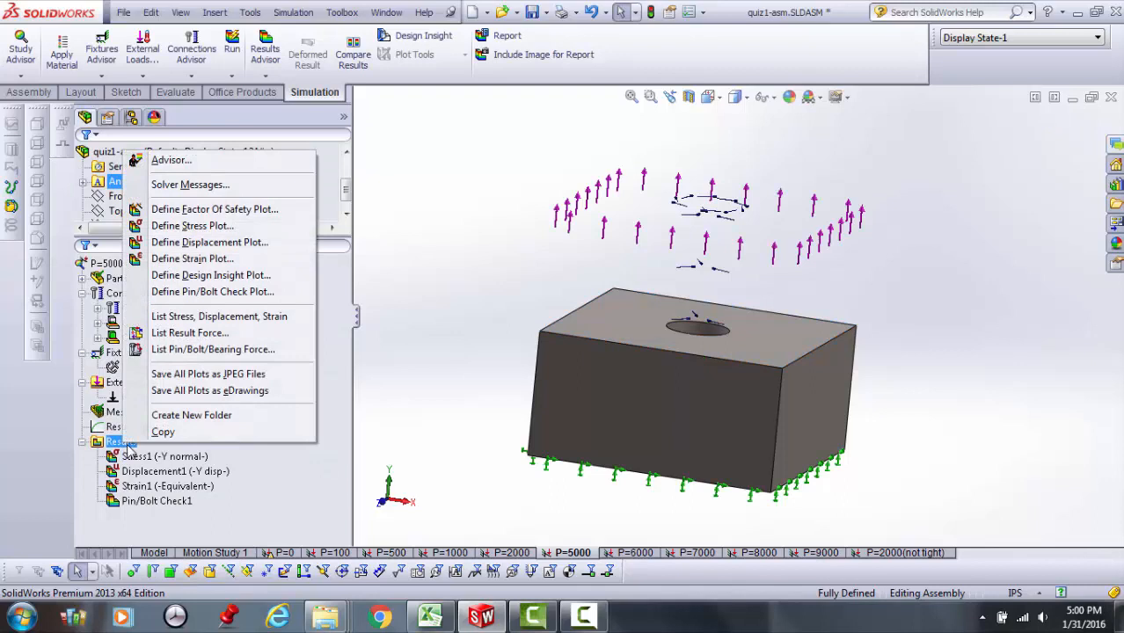
pyautogui.click(187, 351)
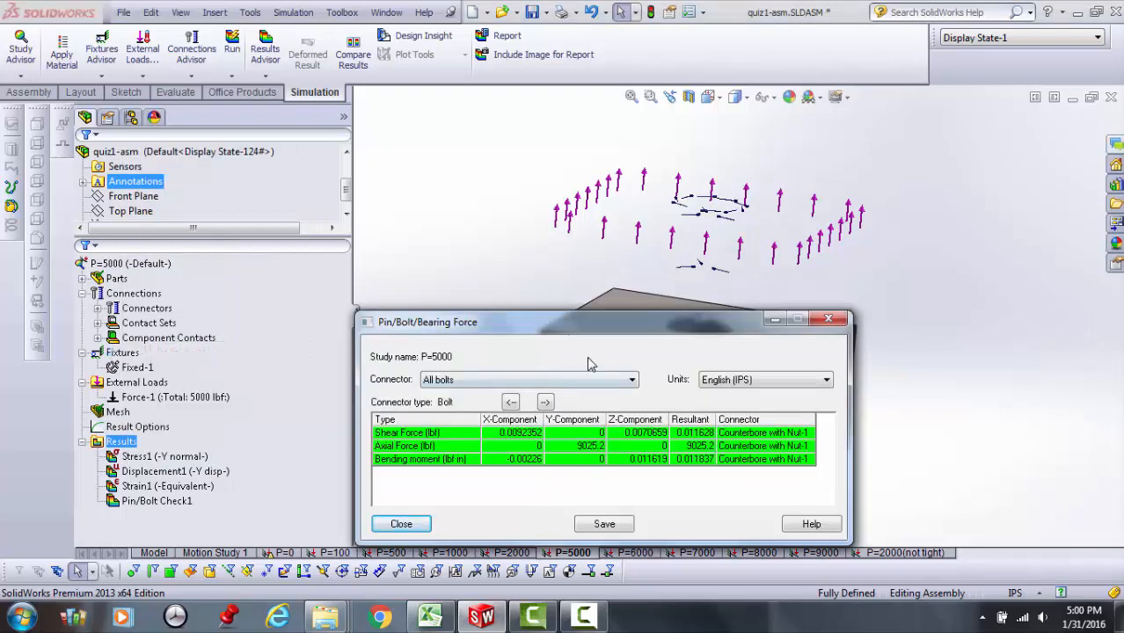
pyautogui.moveTo(572, 336); pyautogui.dragTo(388, 326)
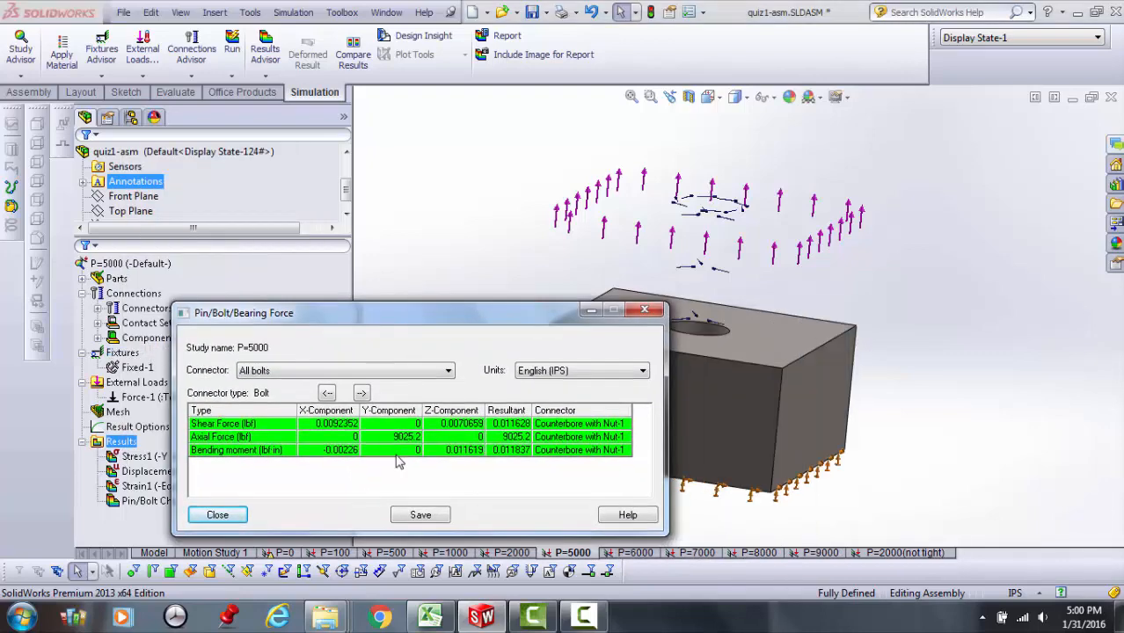
pyautogui.click(644, 313)
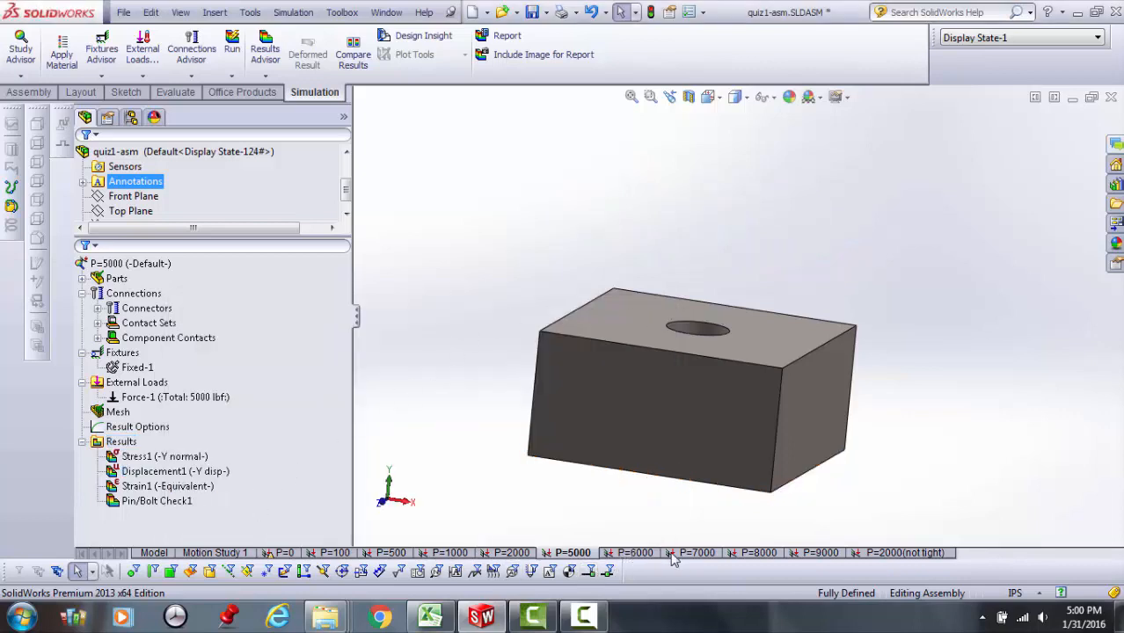
# Switch to the P=8000 study, list the contact/friction force on the lower plate's top face, check it and close the listing.
pyautogui.click(746, 554)
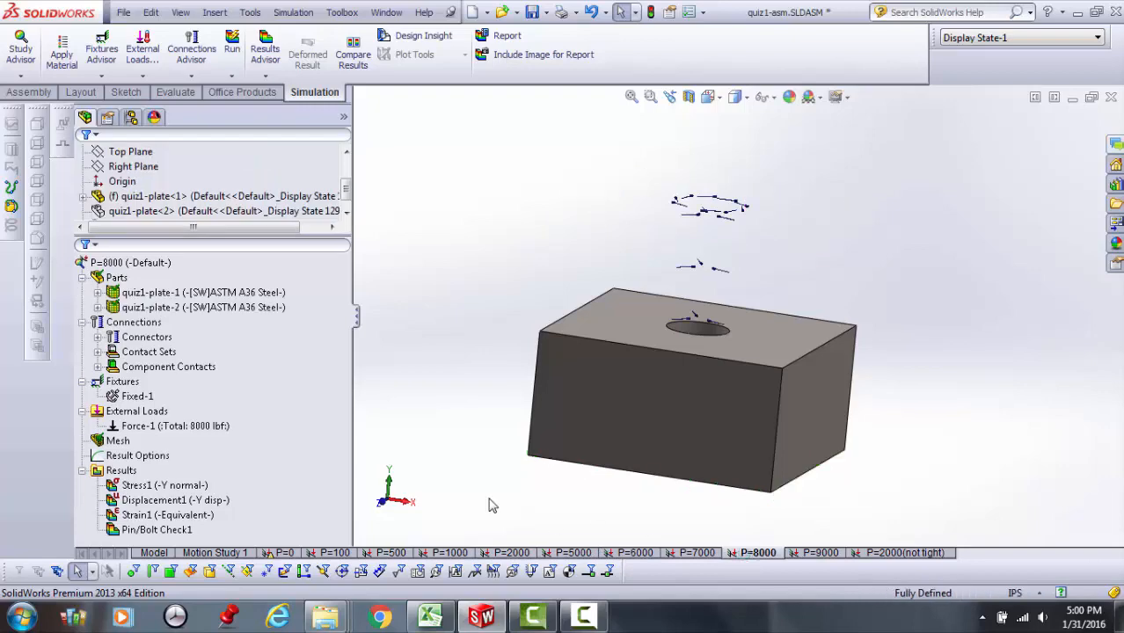
pyautogui.click(130, 486)
pyautogui.rightClick(120, 471)
pyautogui.click(180, 362)
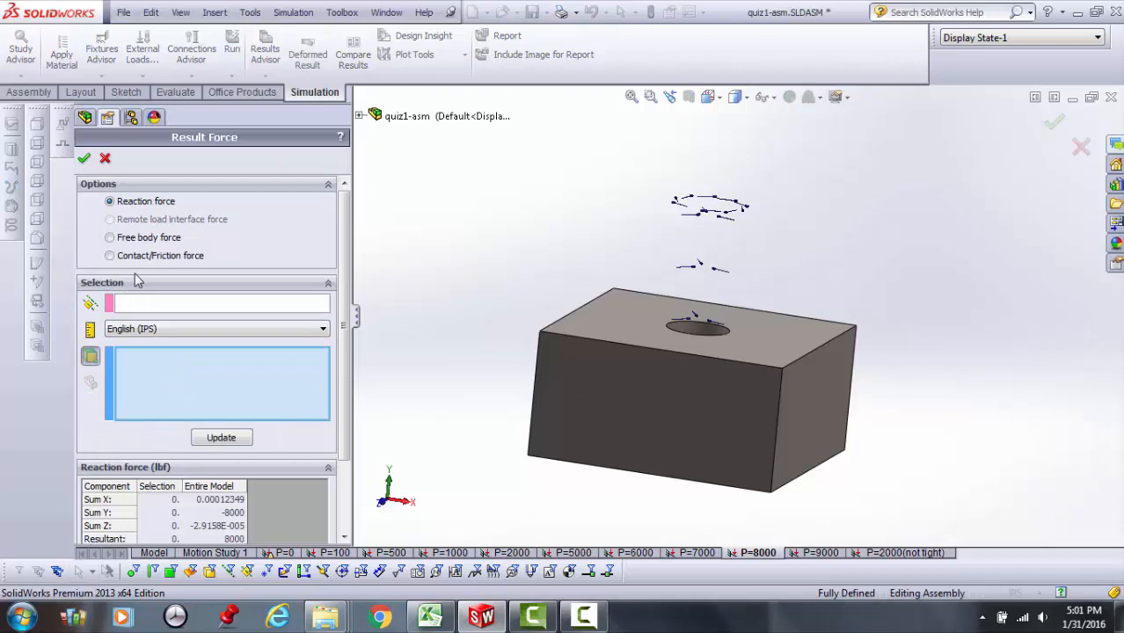
pyautogui.click(131, 257)
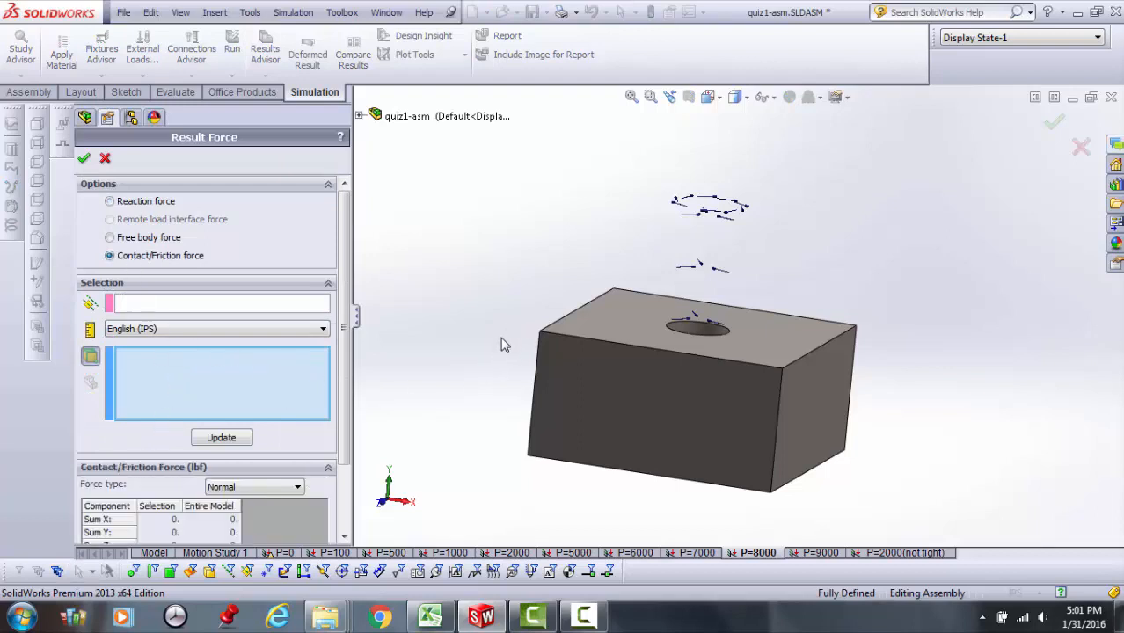
pyautogui.click(616, 322)
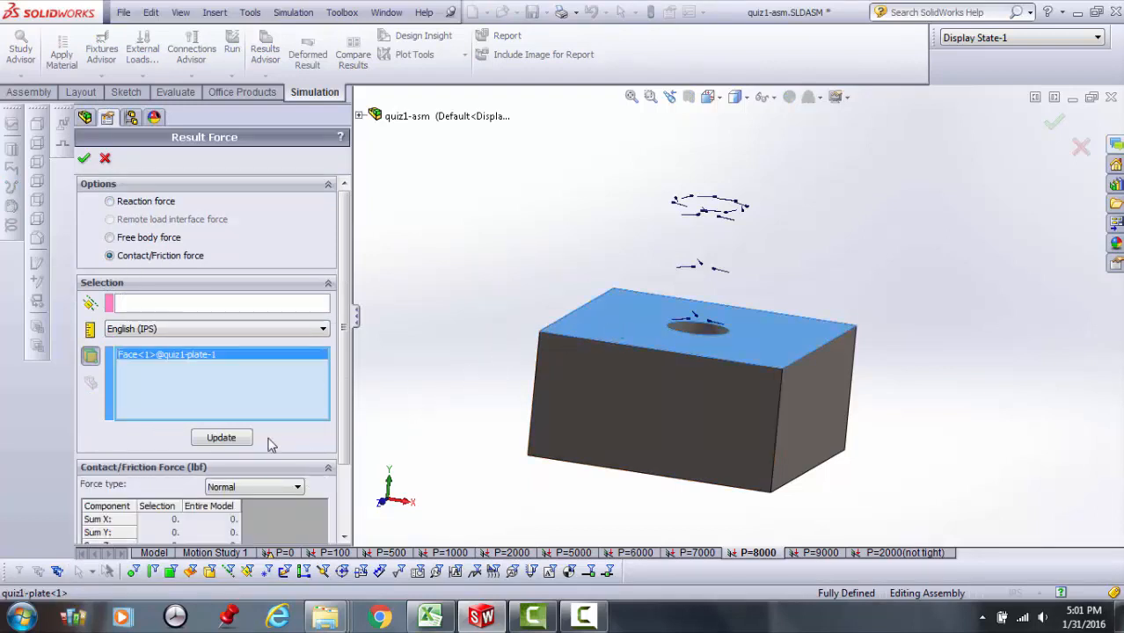
pyautogui.click(227, 440)
pyautogui.scroll(-2, 264, 466)
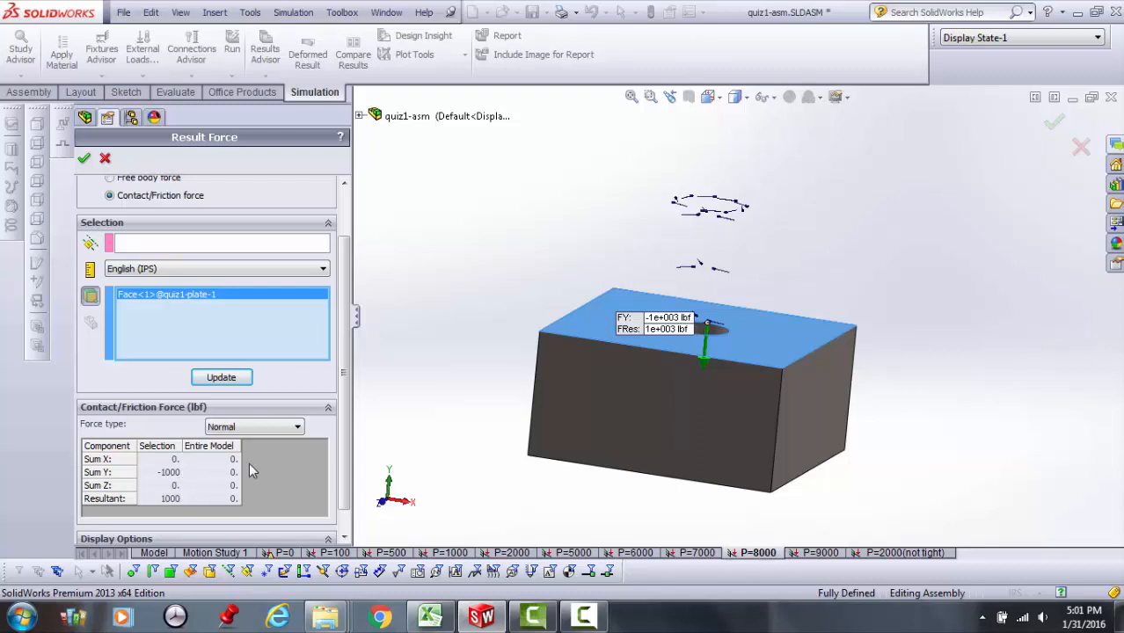
pyautogui.click(106, 158)
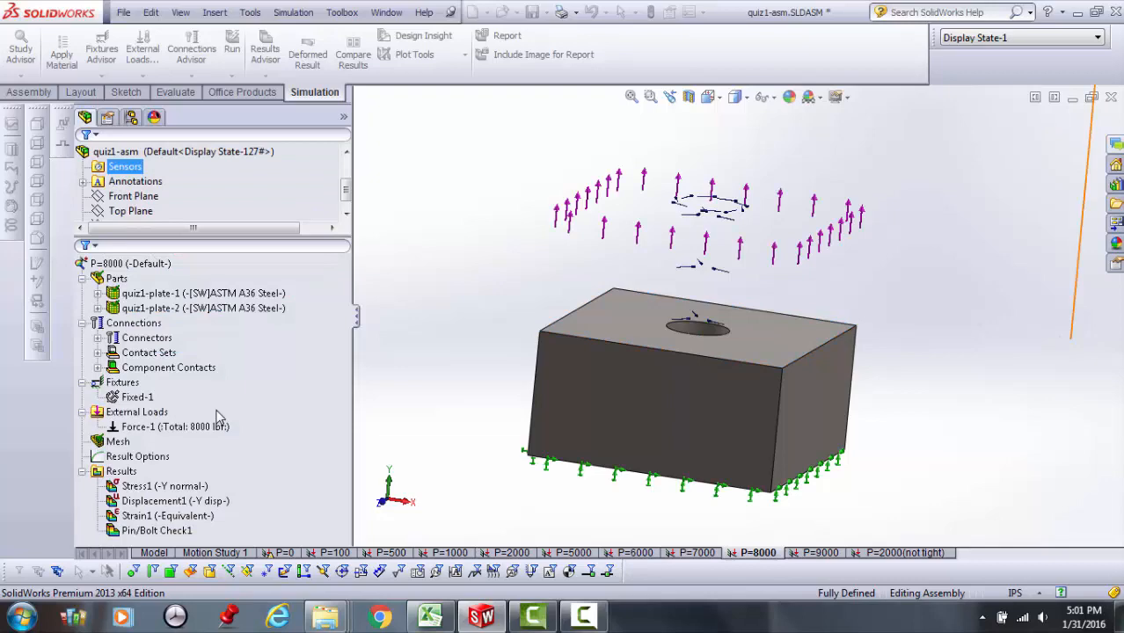
# List the pin/bolt/bearing forces of the P=8000 study, check the bolt's axial force and close the list.
pyautogui.rightClick(148, 473)
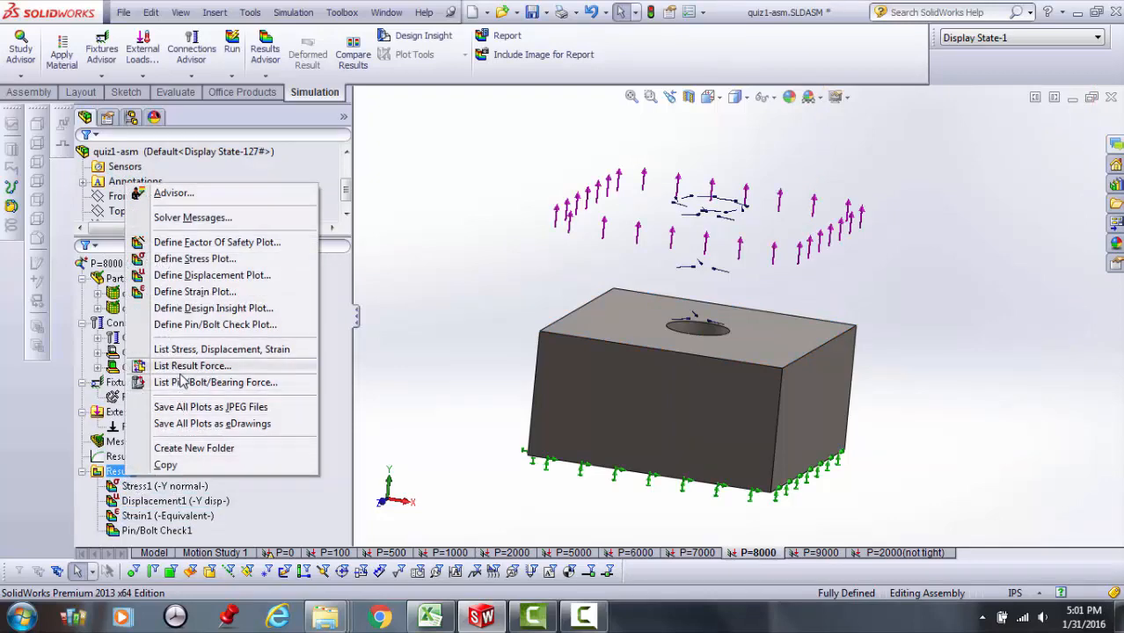
pyautogui.click(183, 384)
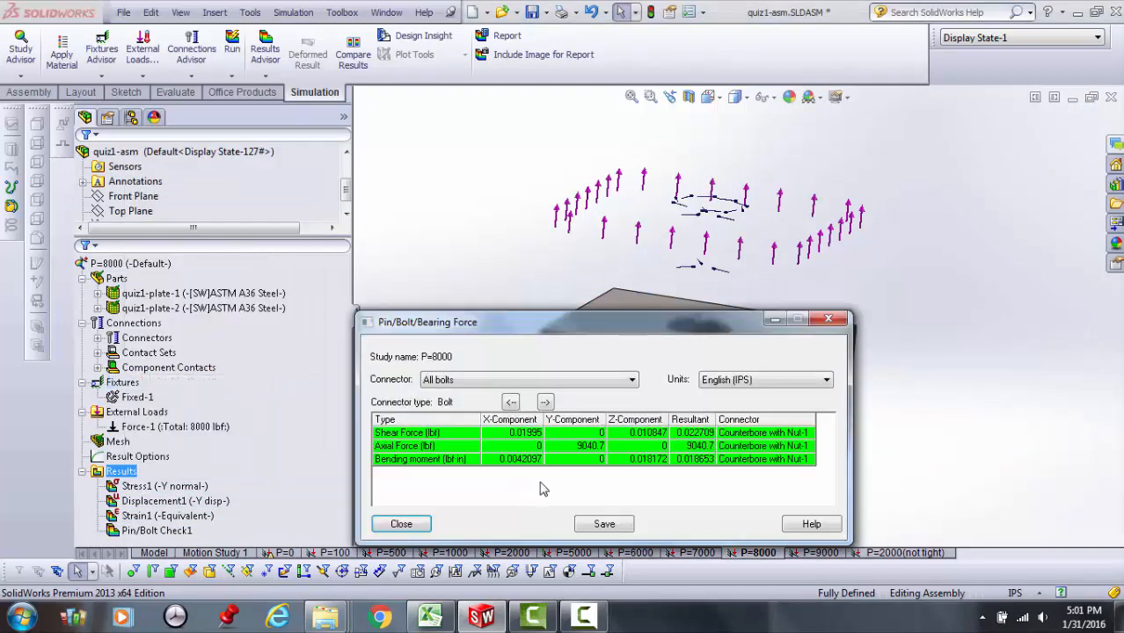
pyautogui.moveTo(569, 326); pyautogui.dragTo(266, 172)
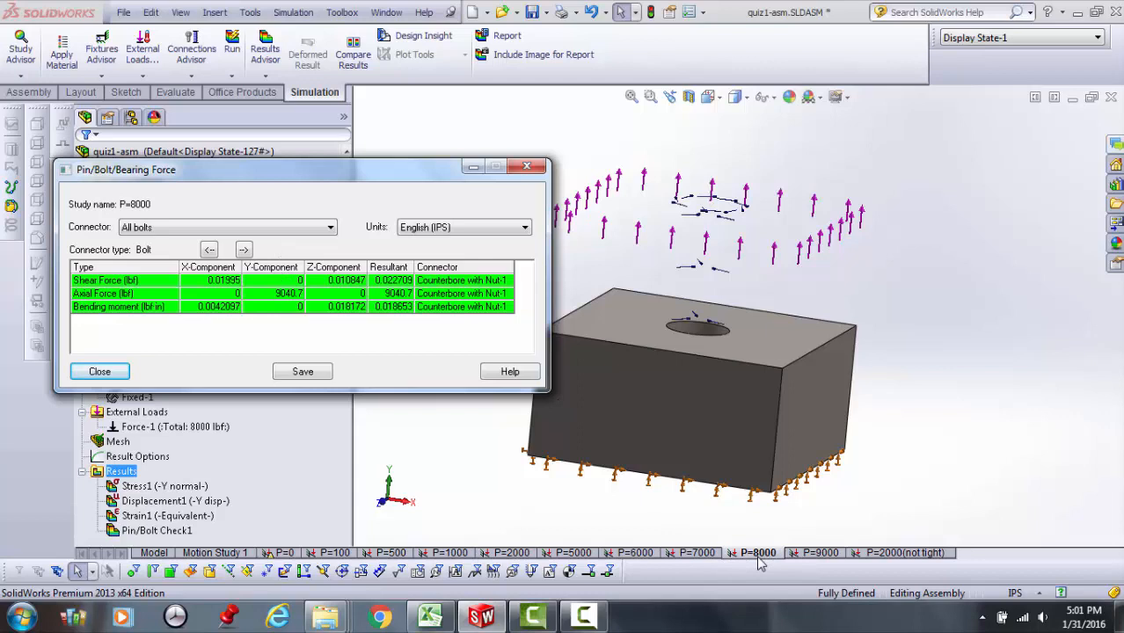
pyautogui.click(527, 166)
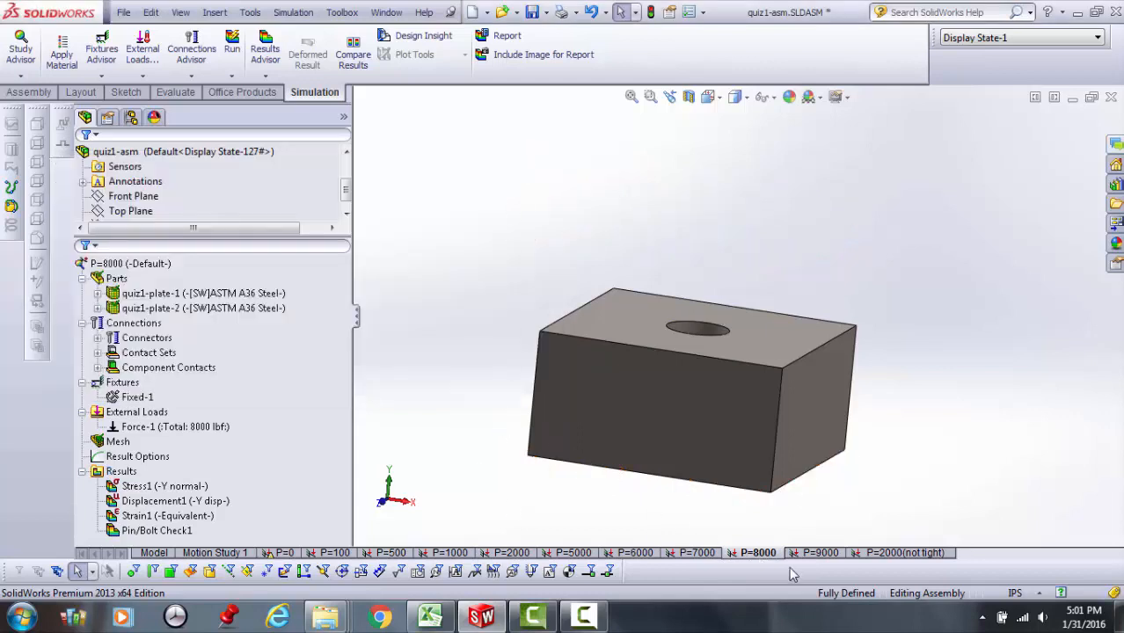
# Switch to the P=9000 study and check the value of its external force.
pyautogui.click(817, 554)
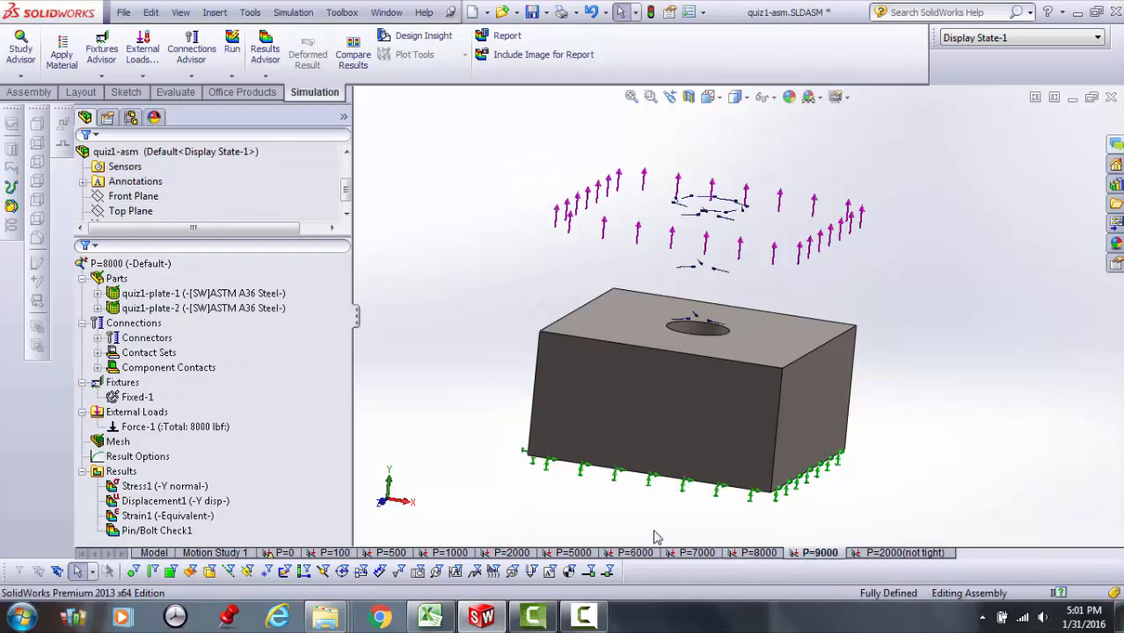
pyautogui.click(261, 473)
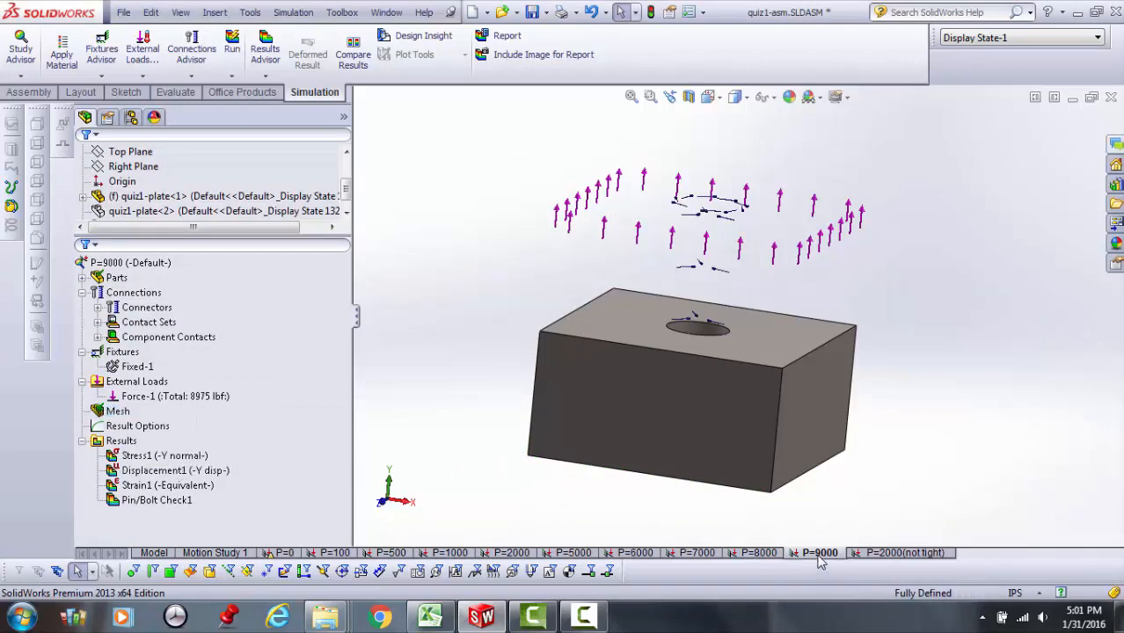
pyautogui.click(199, 397)
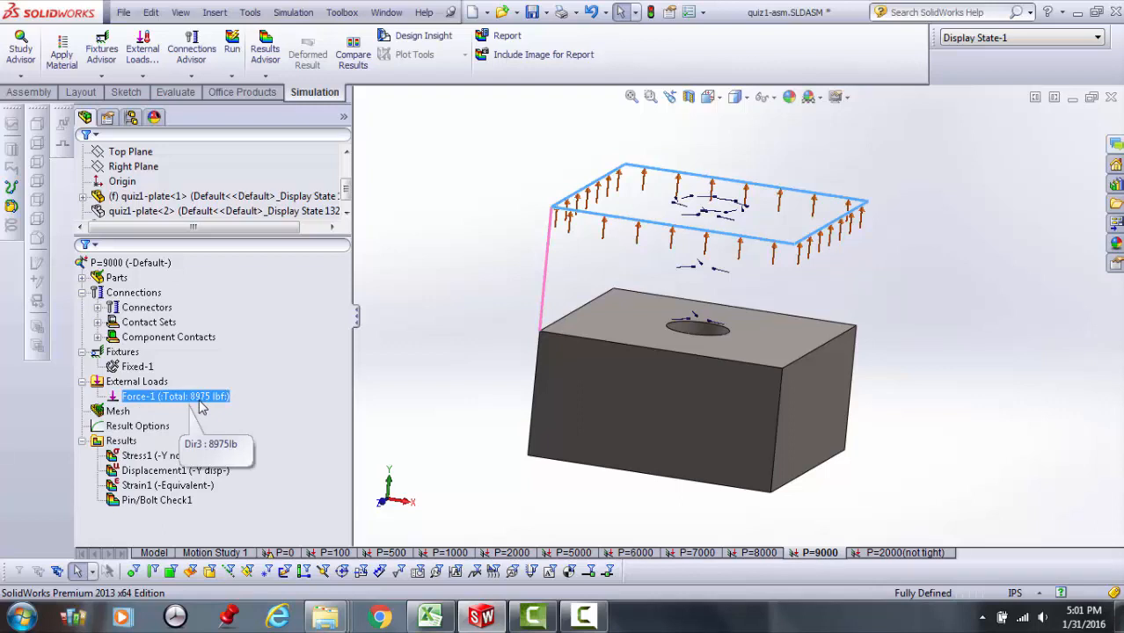
pyautogui.click(135, 385)
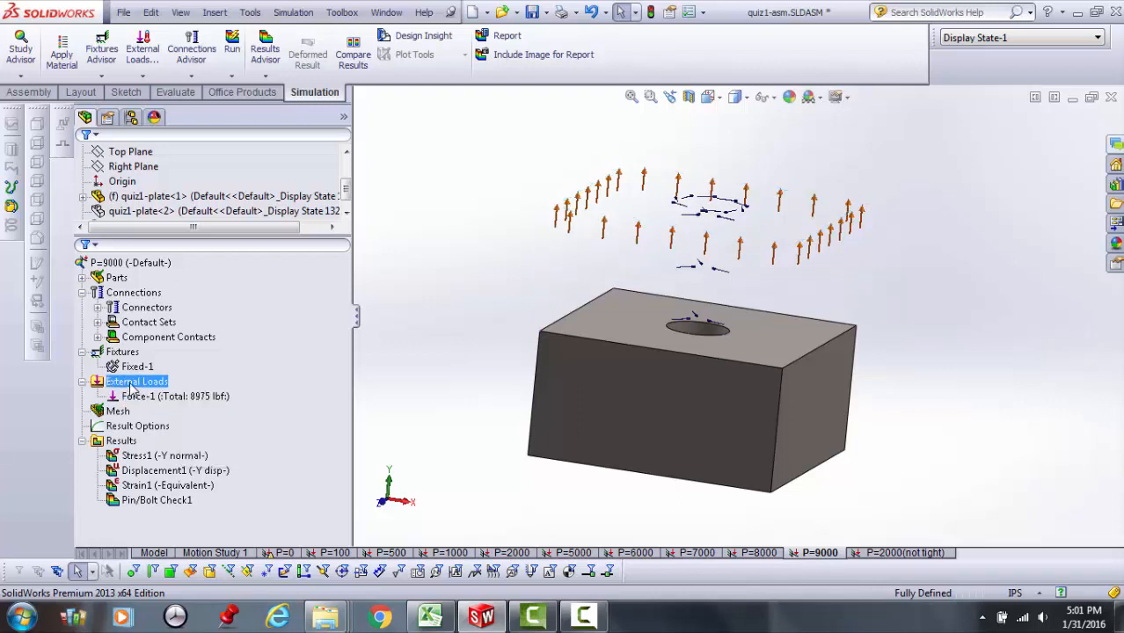
# List the contact/friction force on the lower plate's top face in the P=9000 study, check it and close the listing.
pyautogui.click(140, 458)
pyautogui.rightClick(121, 442)
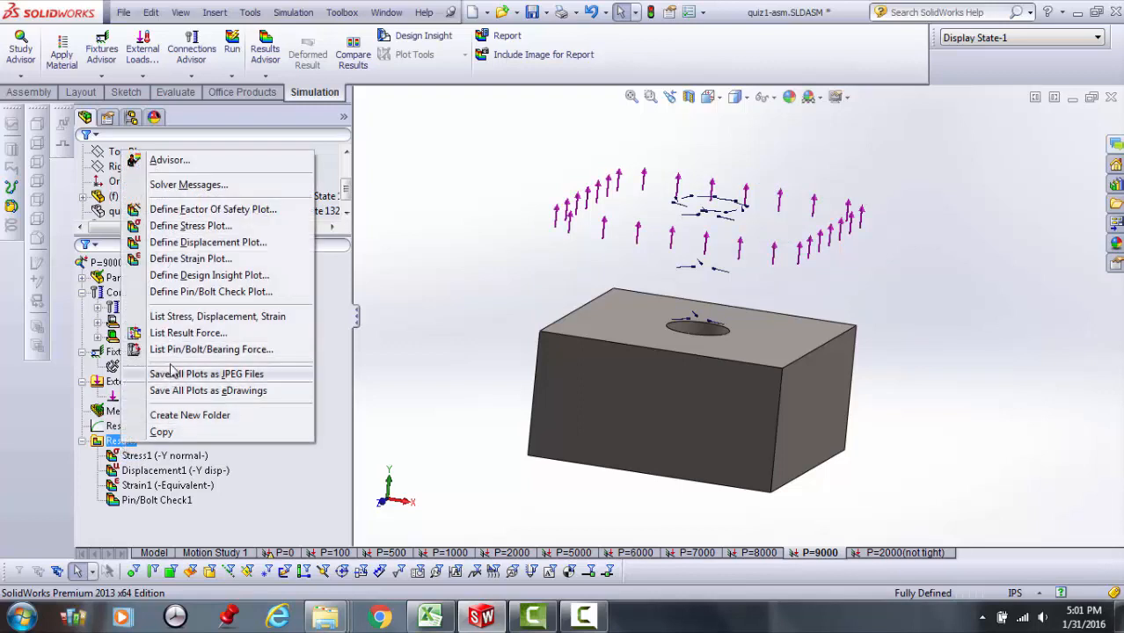
pyautogui.click(179, 334)
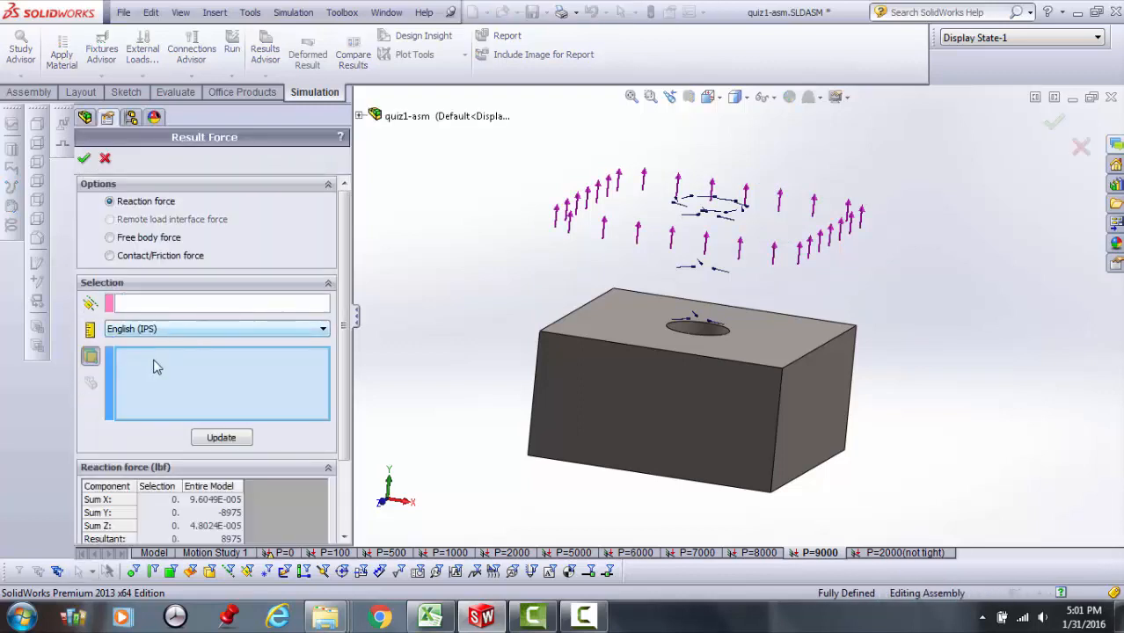
pyautogui.click(111, 256)
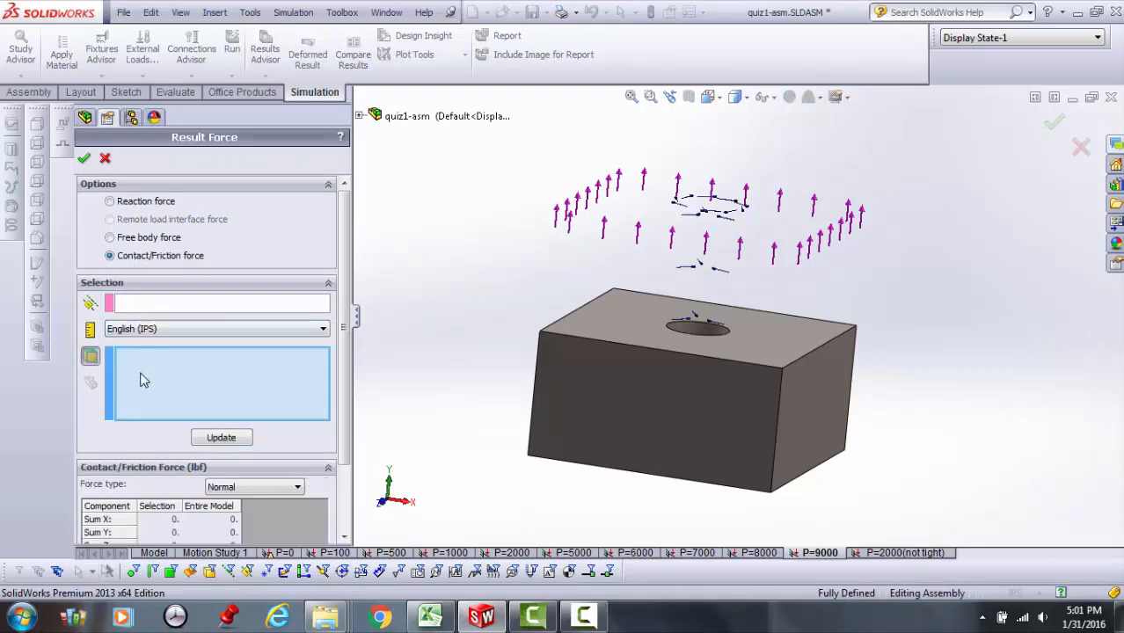
pyautogui.click(616, 323)
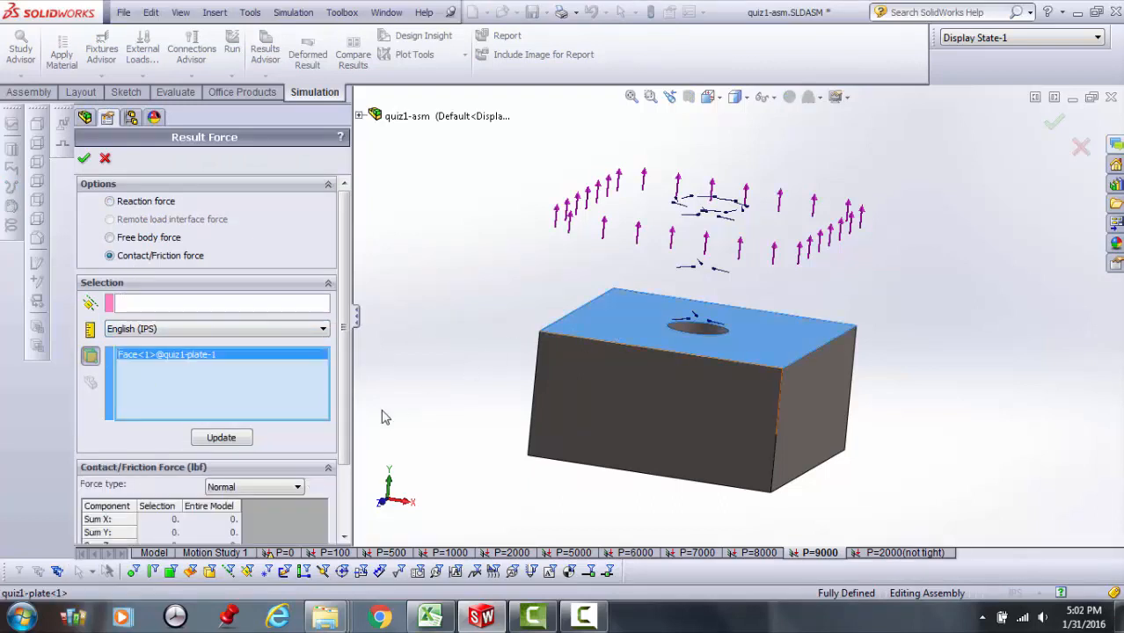
pyautogui.click(240, 439)
pyautogui.scroll(-3, 225, 498)
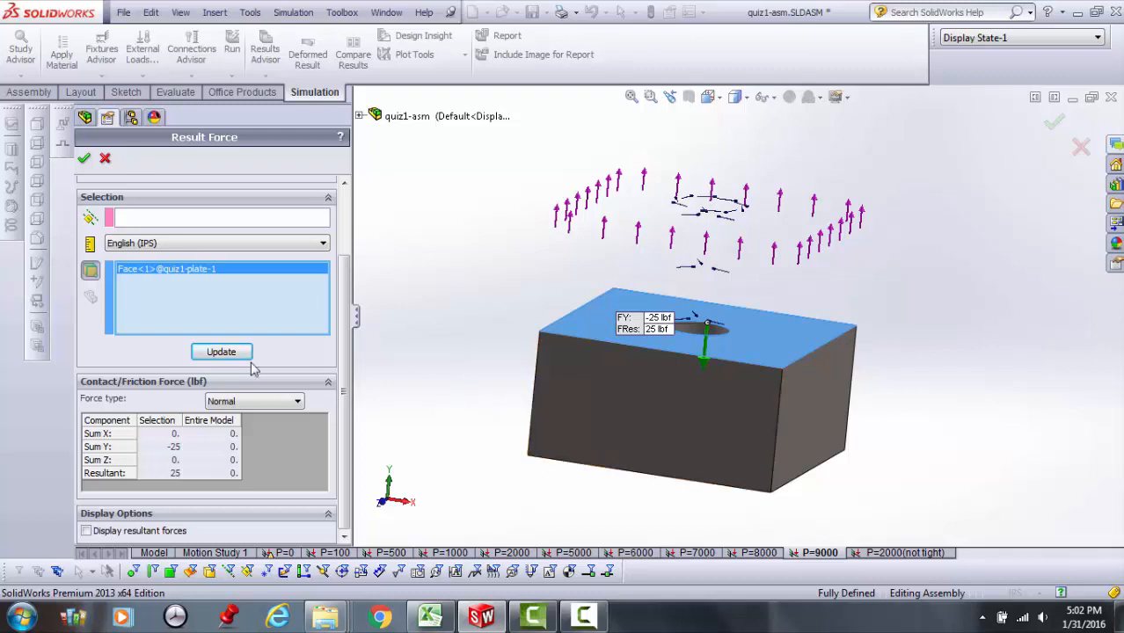
pyautogui.click(106, 158)
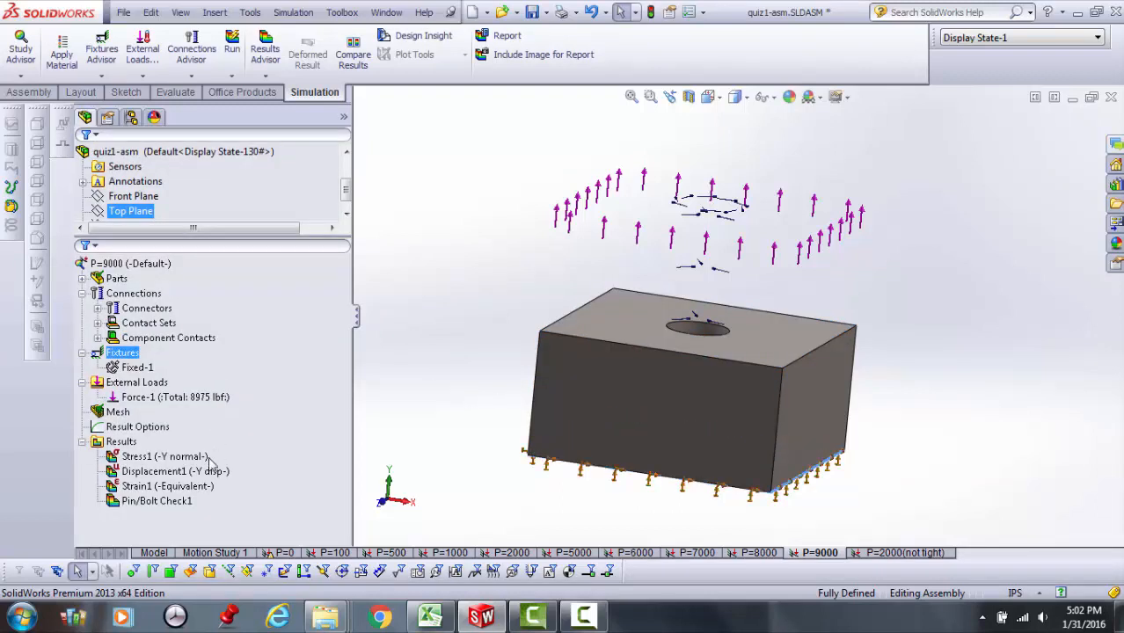
# List the pin/bolt/bearing forces of the P=9000 study, check the bolt's axial force and close the list.
pyautogui.rightClick(121, 442)
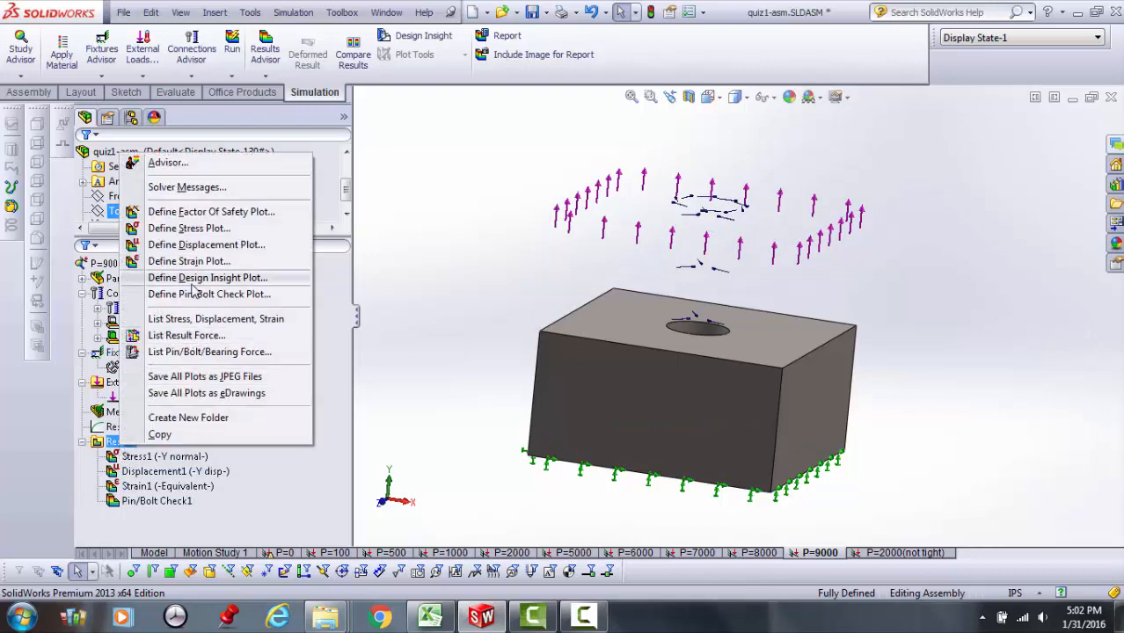
pyautogui.click(188, 352)
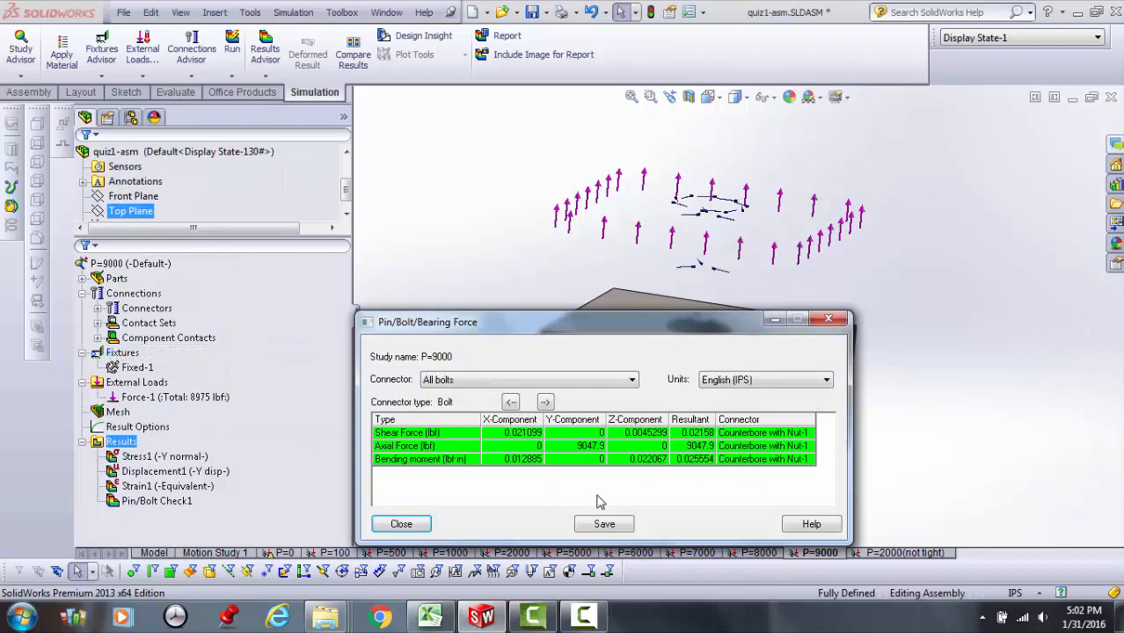
pyautogui.moveTo(591, 322); pyautogui.dragTo(331, 240)
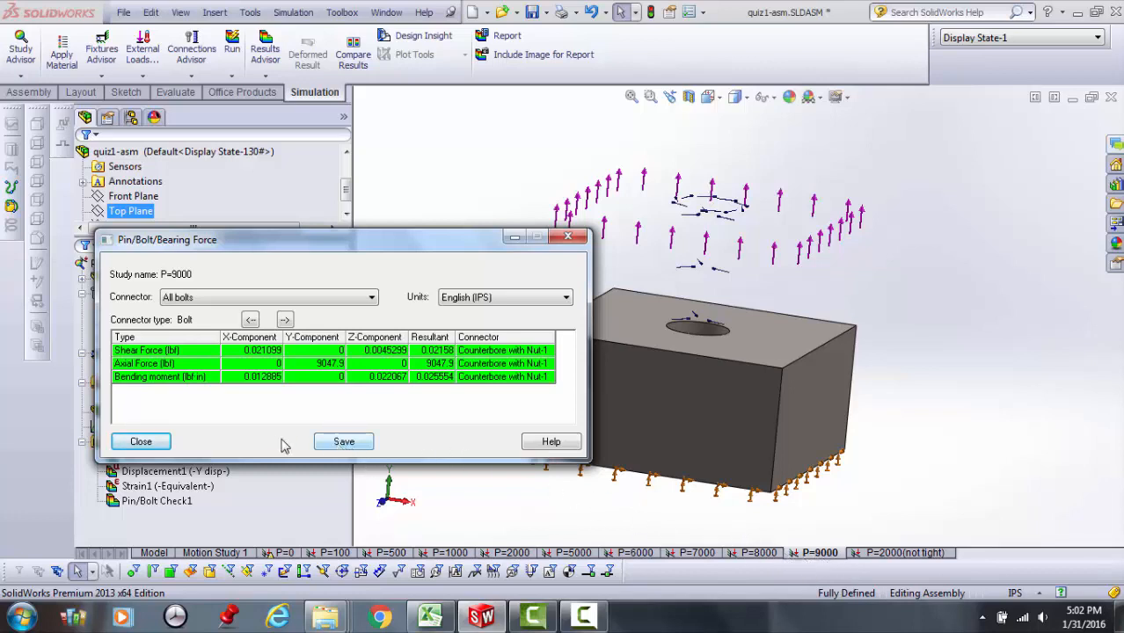
pyautogui.click(141, 442)
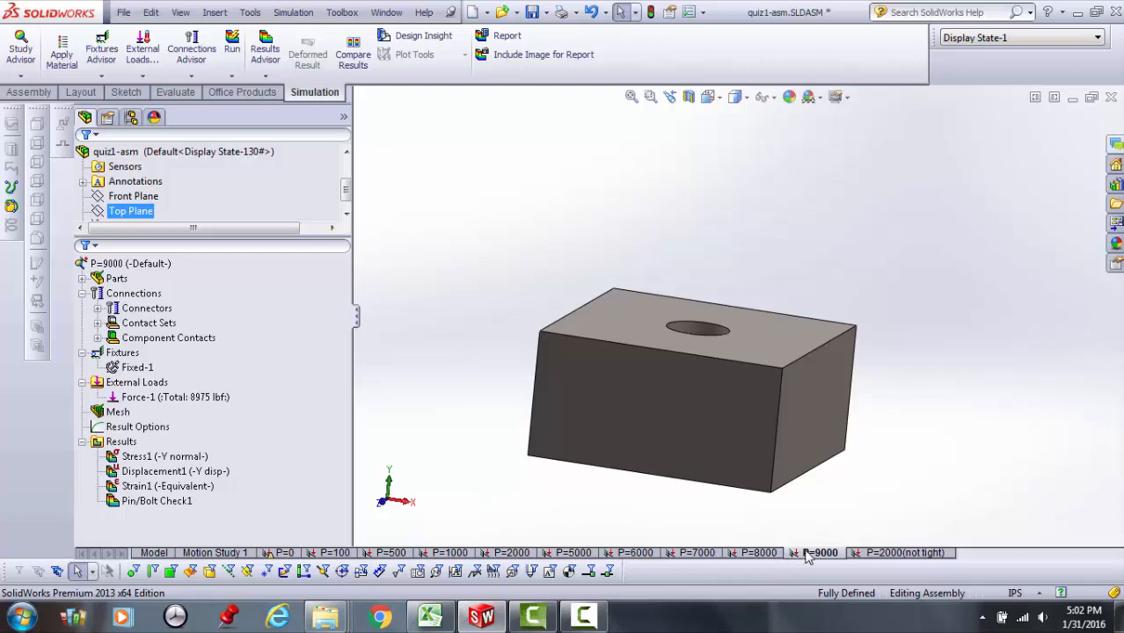
# Display the Y displacement plot of the P=9000 study and show the hidden upper plate, quiz1-plate<2>.
pyautogui.doubleClick(170, 473)
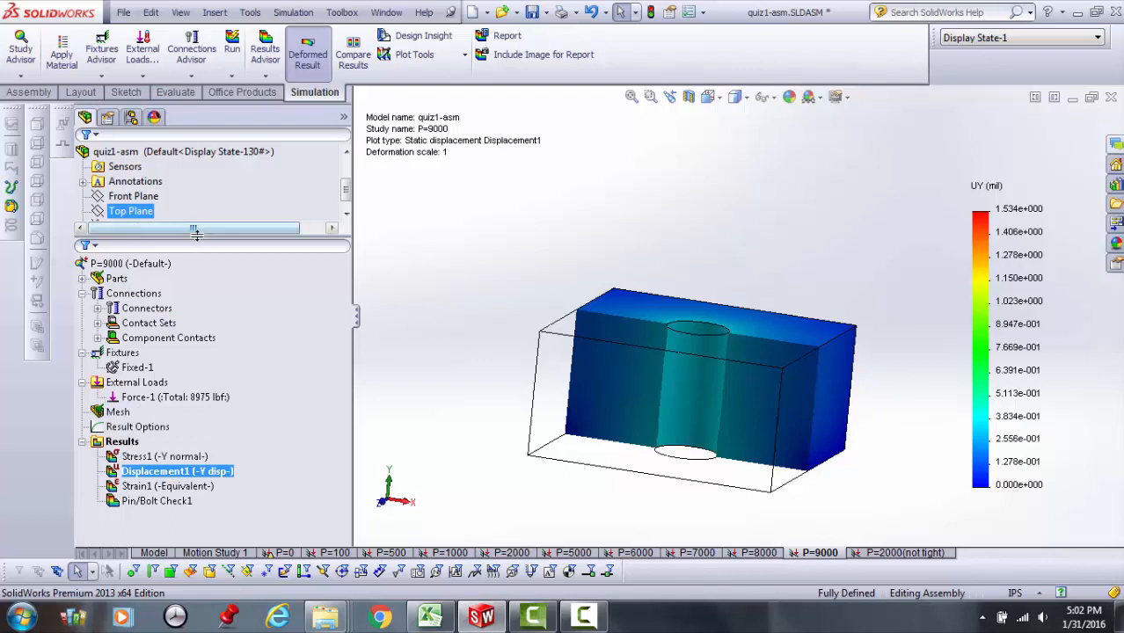
pyautogui.moveTo(195, 232); pyautogui.dragTo(172, 325)
pyautogui.click(118, 276)
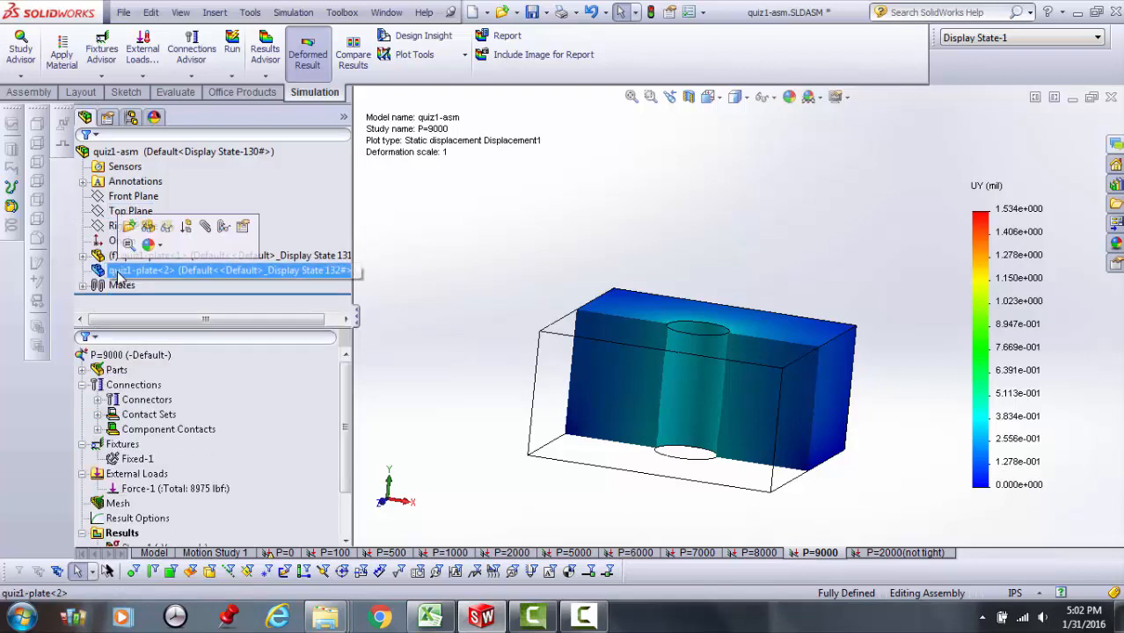
pyautogui.rightClick(119, 276)
pyautogui.click(150, 209)
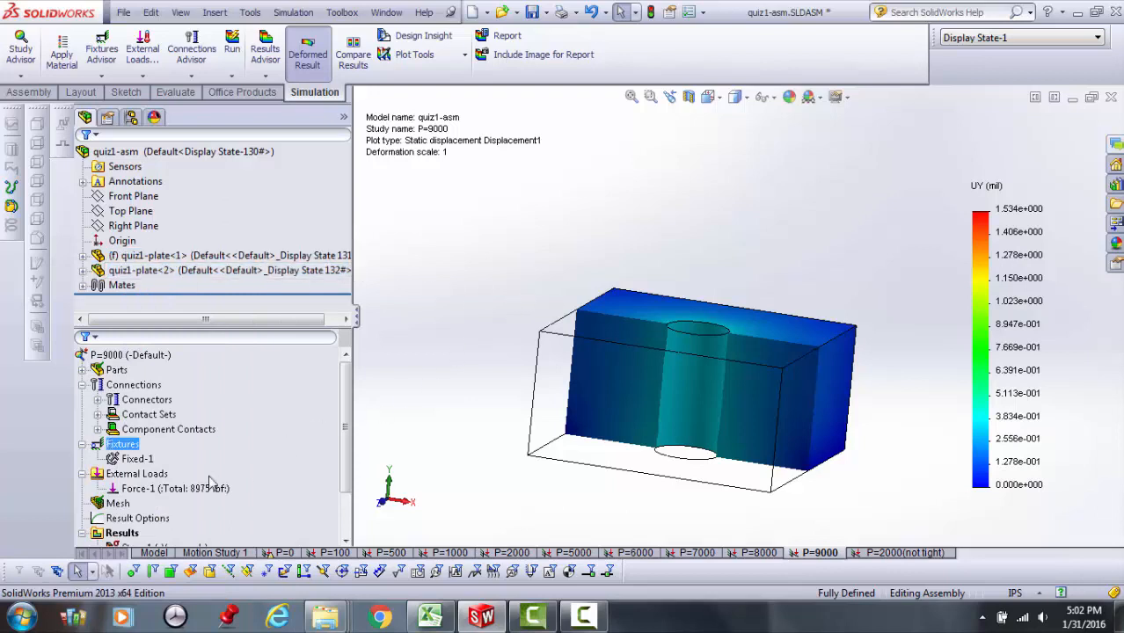
# Display the Y normal stress plot and the Y displacement plot of the P=9000 study with both plates shown, and examine them.
pyautogui.scroll(-3, 348, 462)
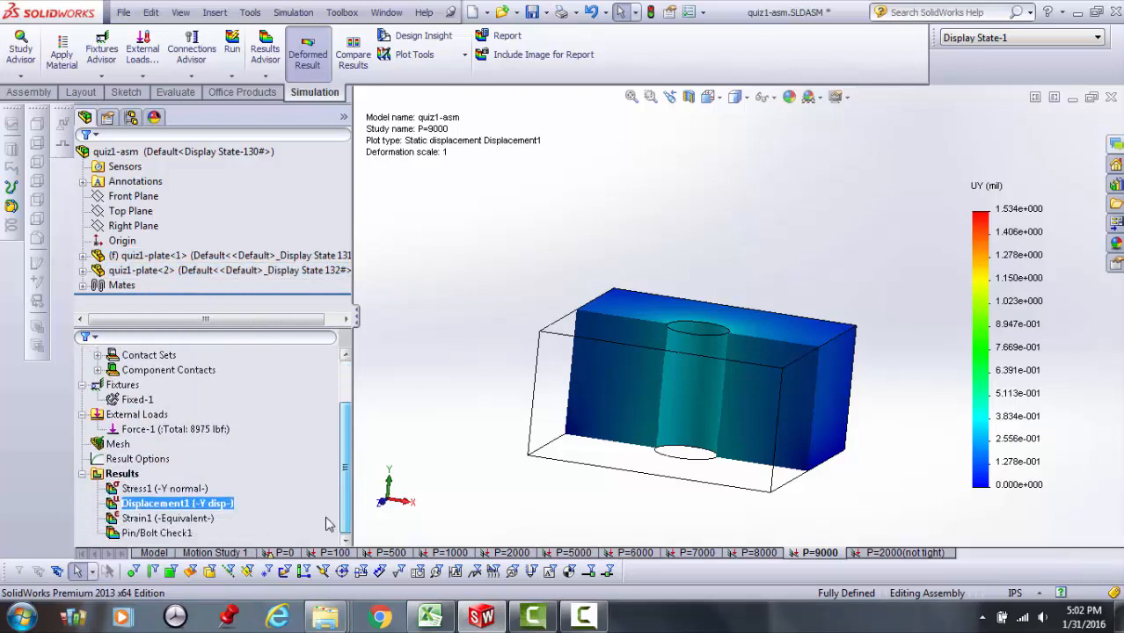
pyautogui.click(132, 475)
pyautogui.doubleClick(137, 478)
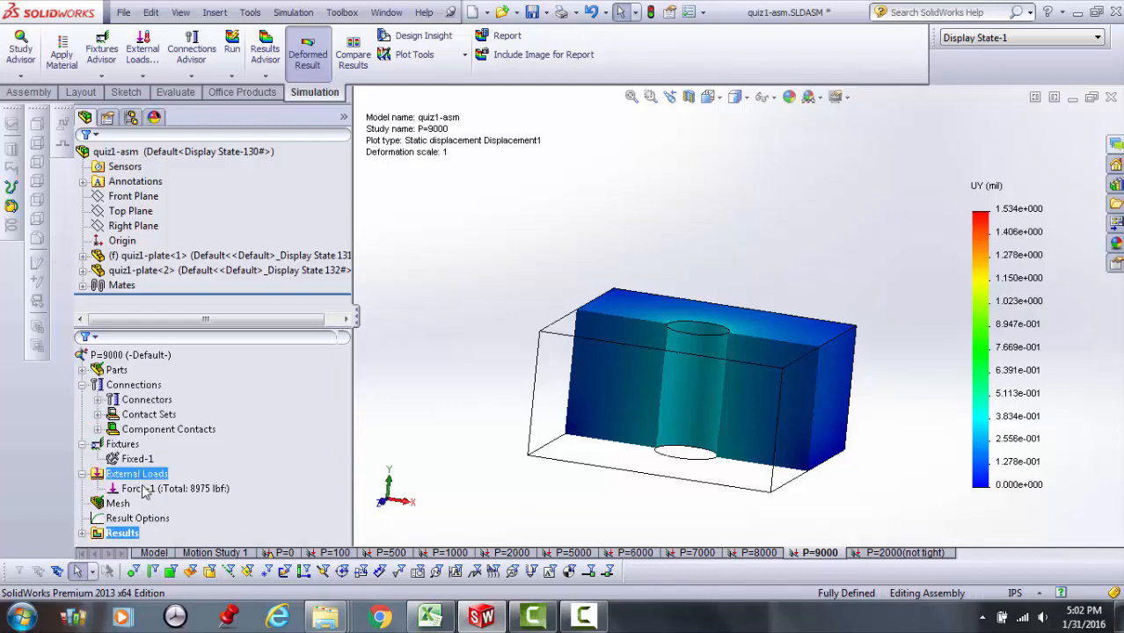
pyautogui.click(83, 535)
pyautogui.doubleClick(126, 489)
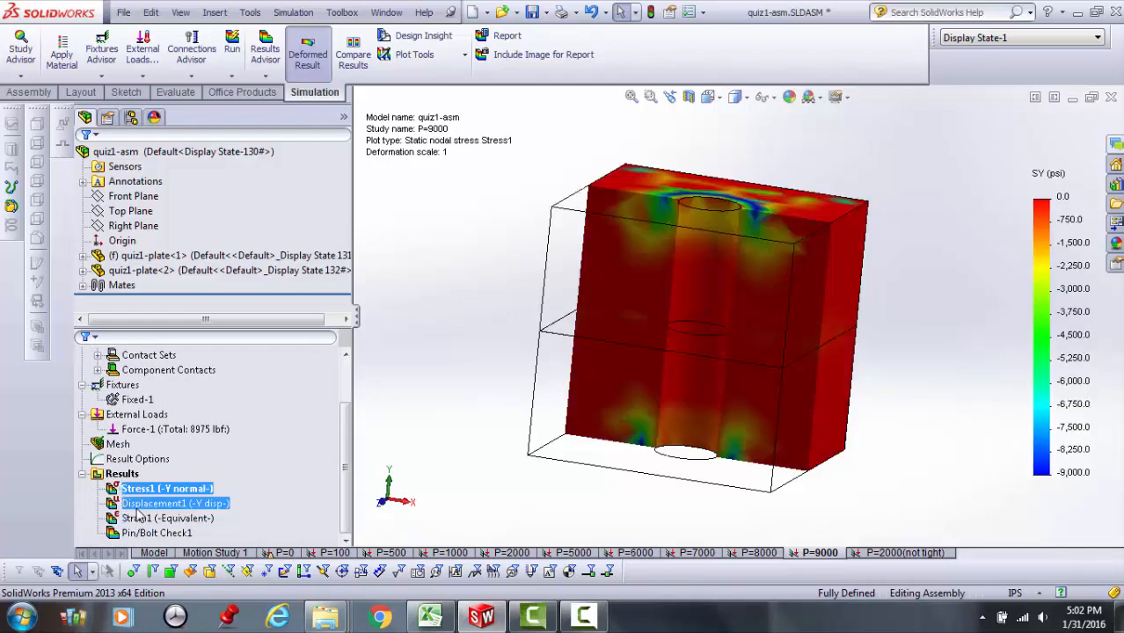
pyautogui.doubleClick(163, 504)
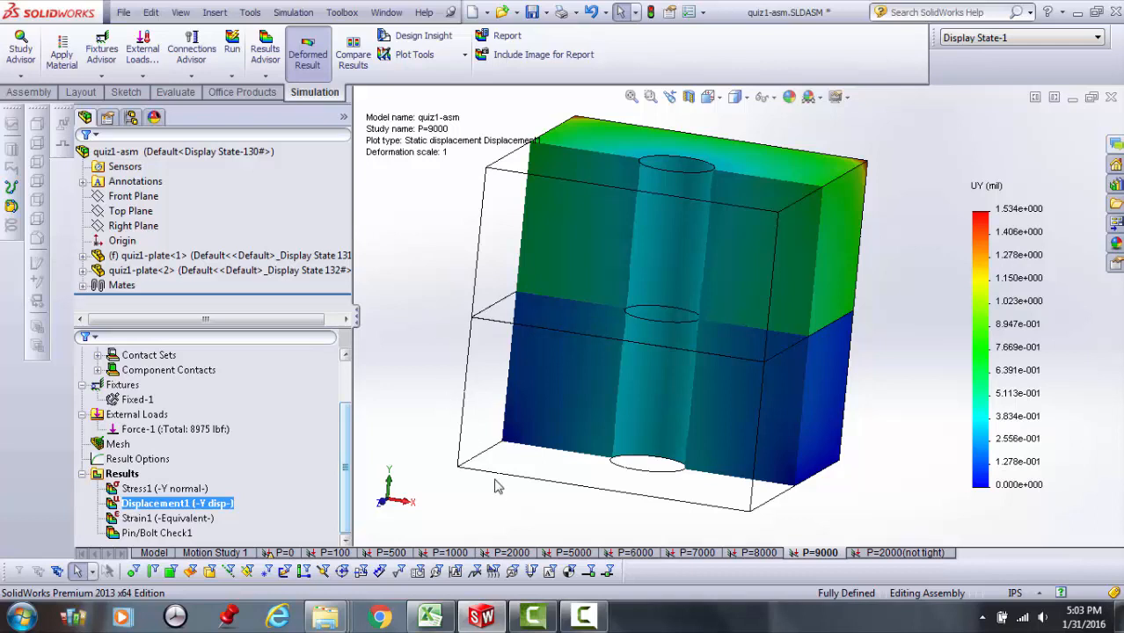
# Switch to the bolt-experiment1.xlsx workbook in Excel and compare the calculated bolt and member loads with the SolidWorks columns.
pyautogui.click(429, 623)
pyautogui.click(358, 511)
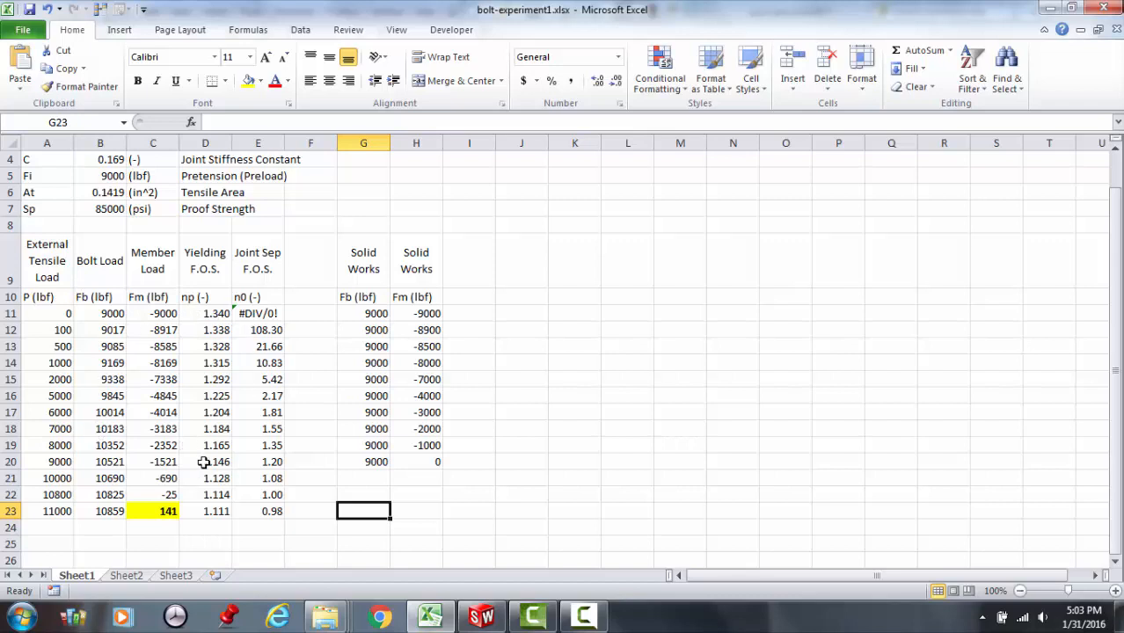
pyautogui.click(368, 314)
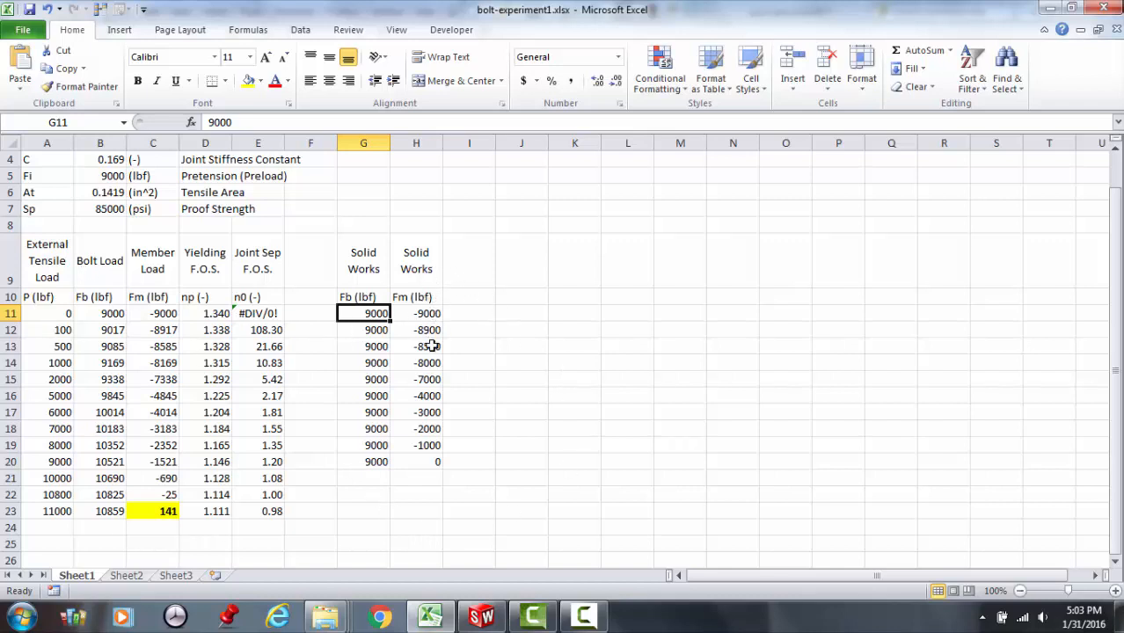
pyautogui.click(428, 465)
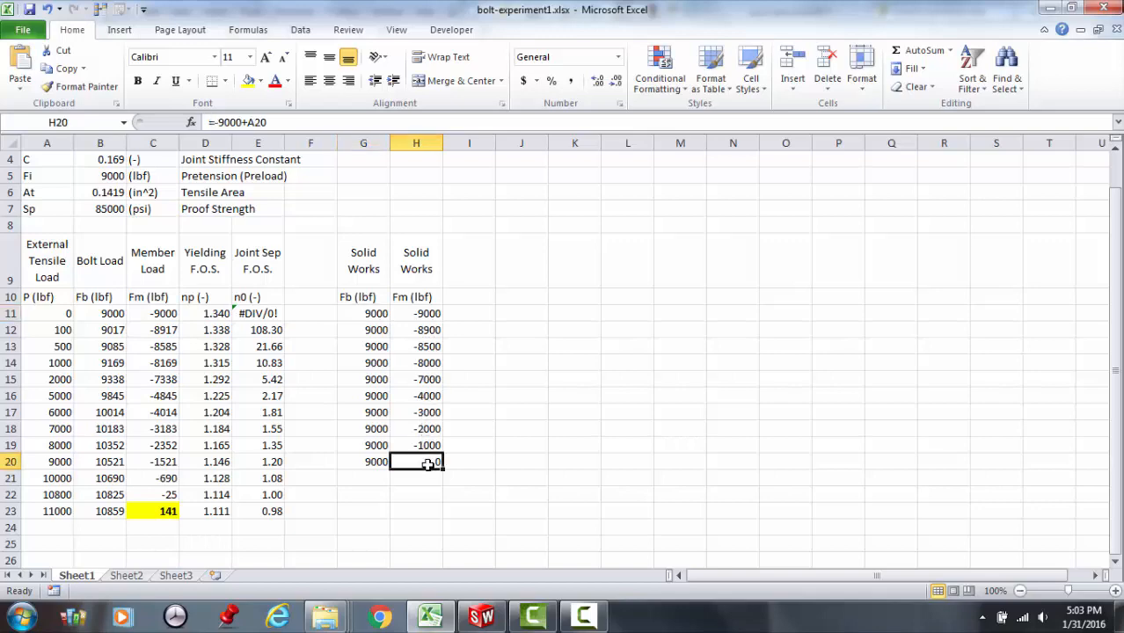
pyautogui.click(406, 506)
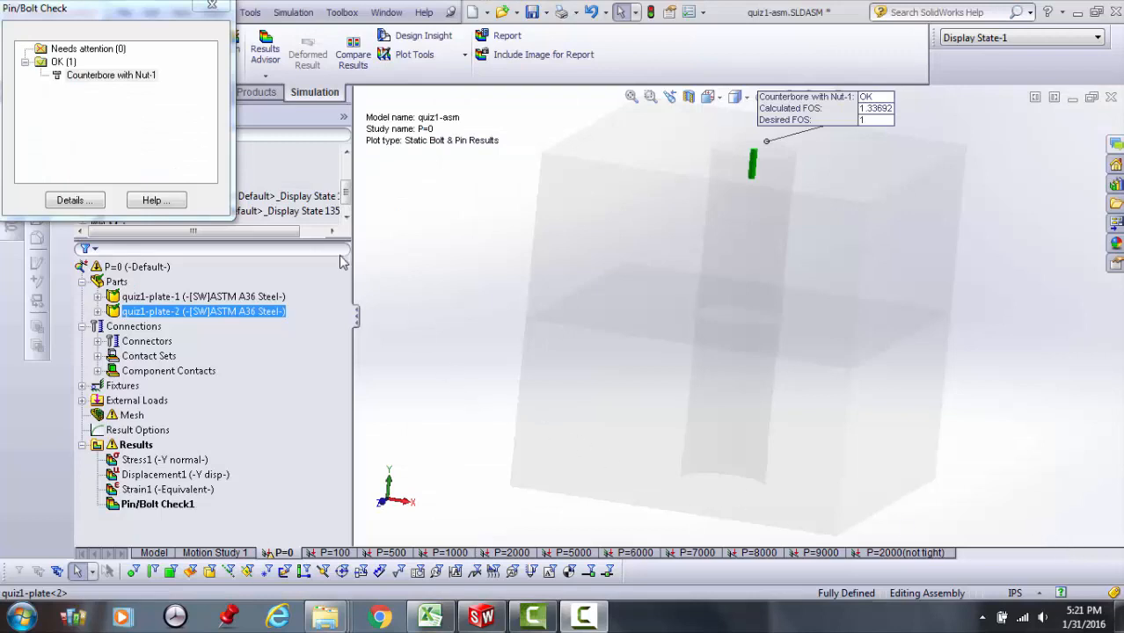
# Check the factor of safety of Counterbore with Nut-1 in the P=0 study's Pin/Bolt Check and close the check.
pyautogui.moveTo(141, 19); pyautogui.dragTo(179, 92)
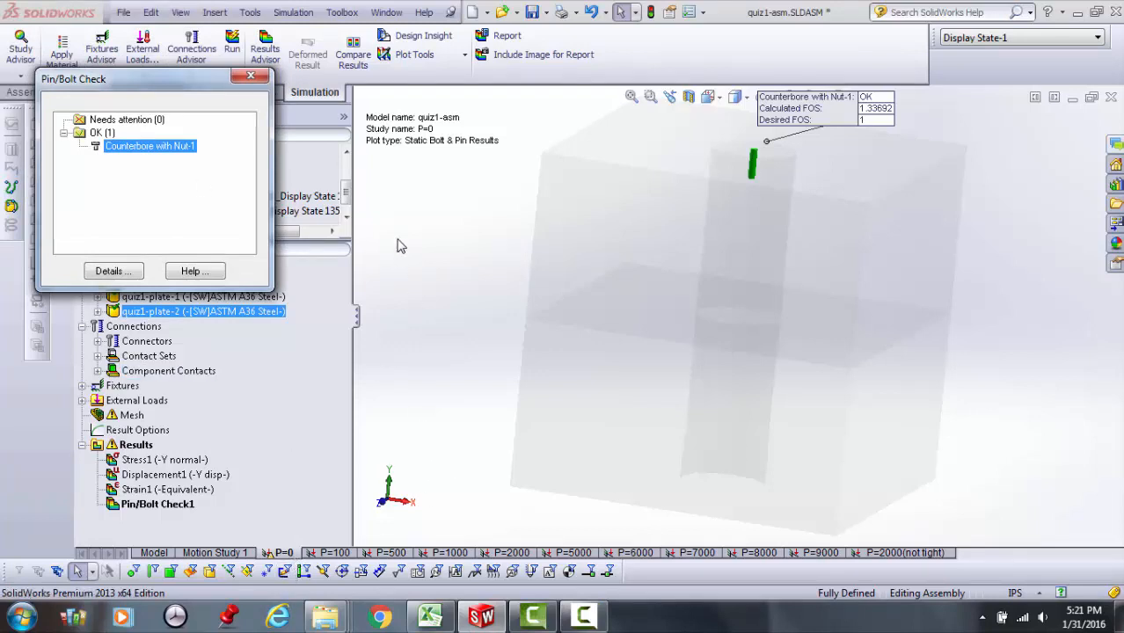
pyautogui.click(153, 150)
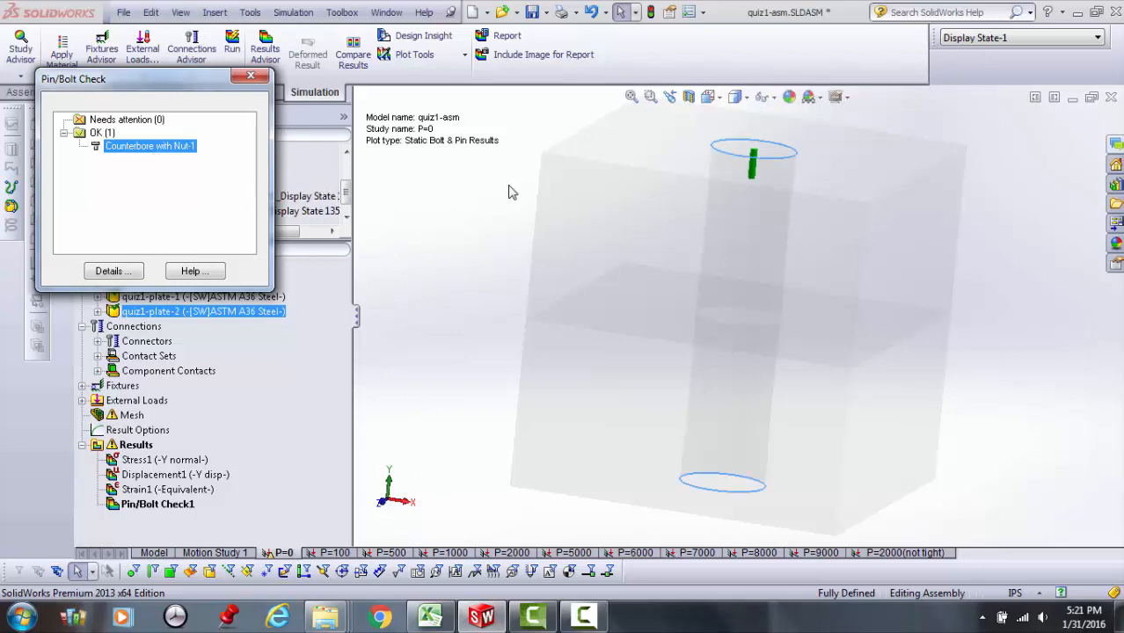
pyautogui.click(107, 146)
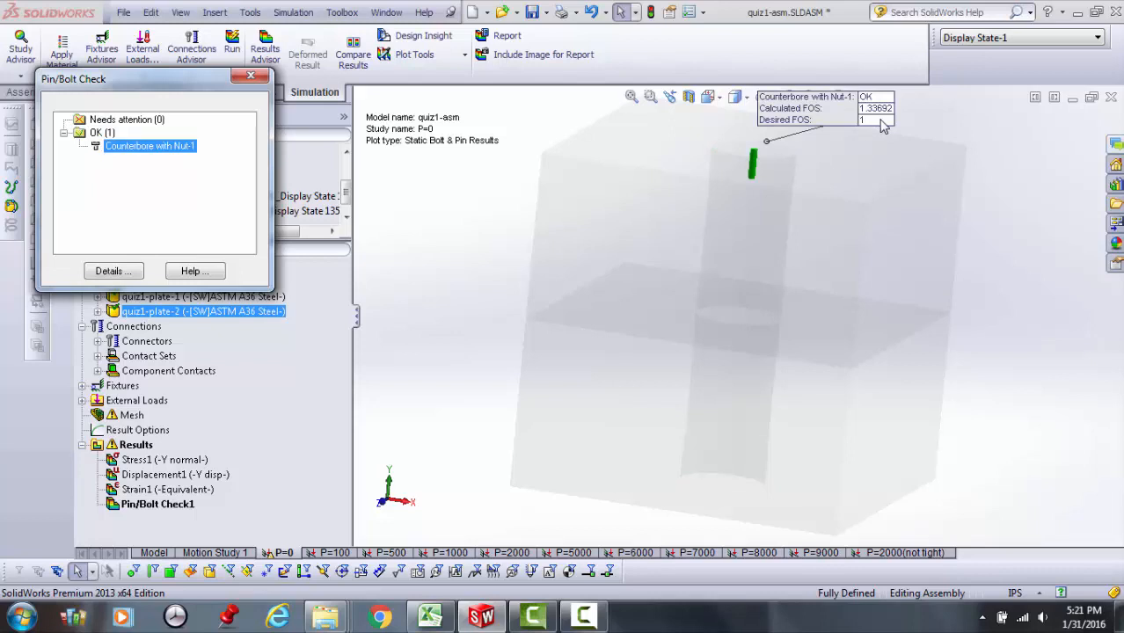
pyautogui.click(251, 78)
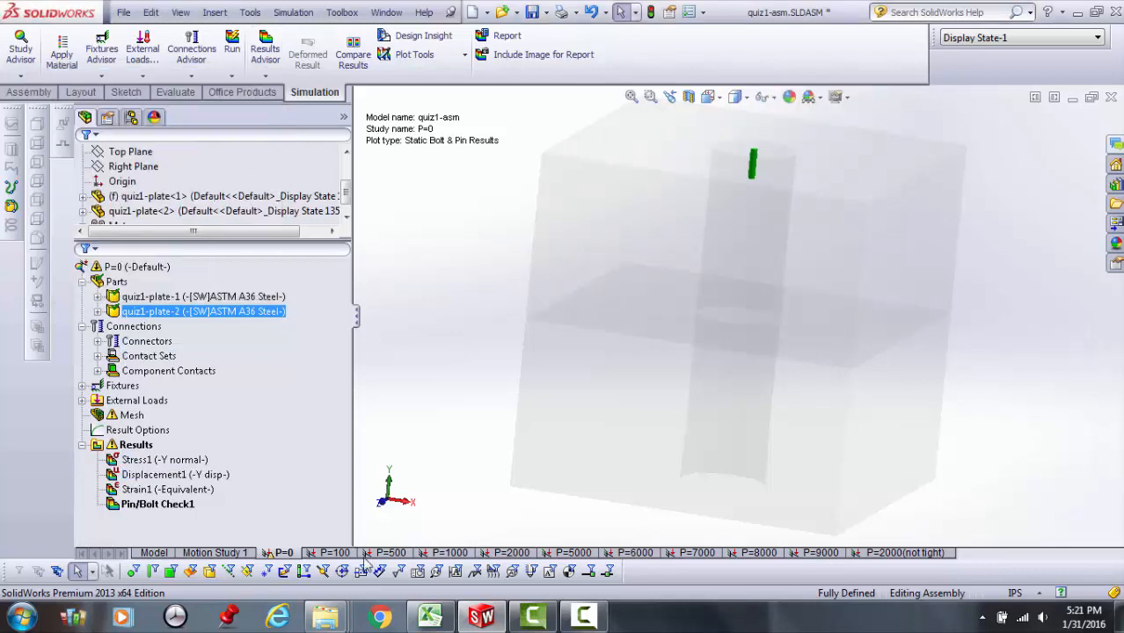
# Switch to the P=100 study, open its Pin/Bolt Check, check the factor of safety of Counterbore with Nut-1 and close it.
pyautogui.click(335, 554)
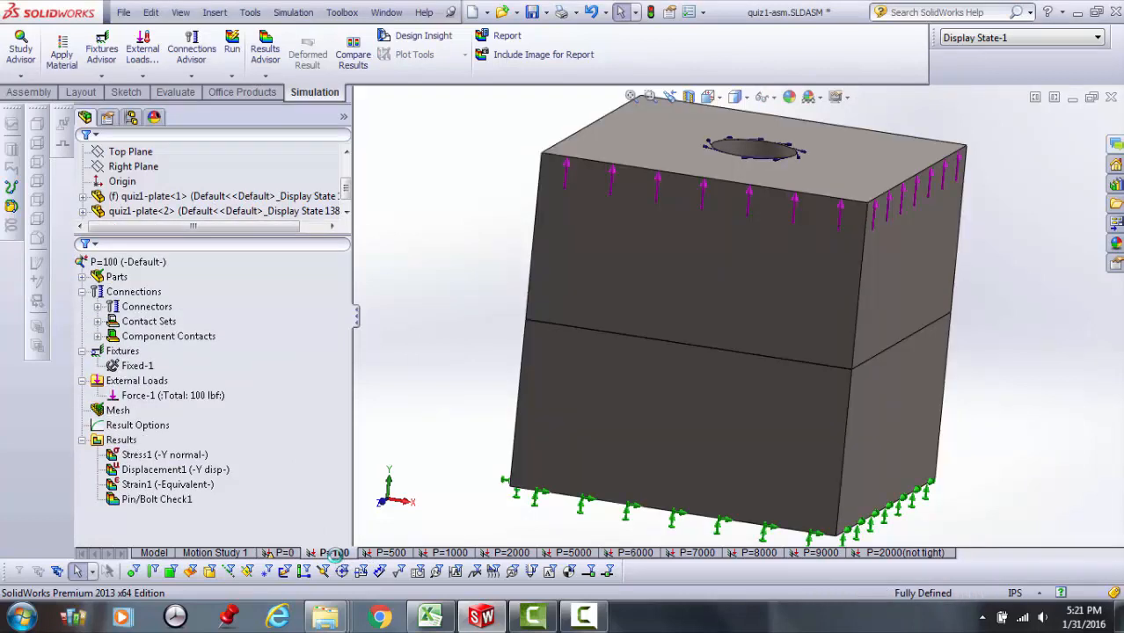
pyautogui.doubleClick(162, 500)
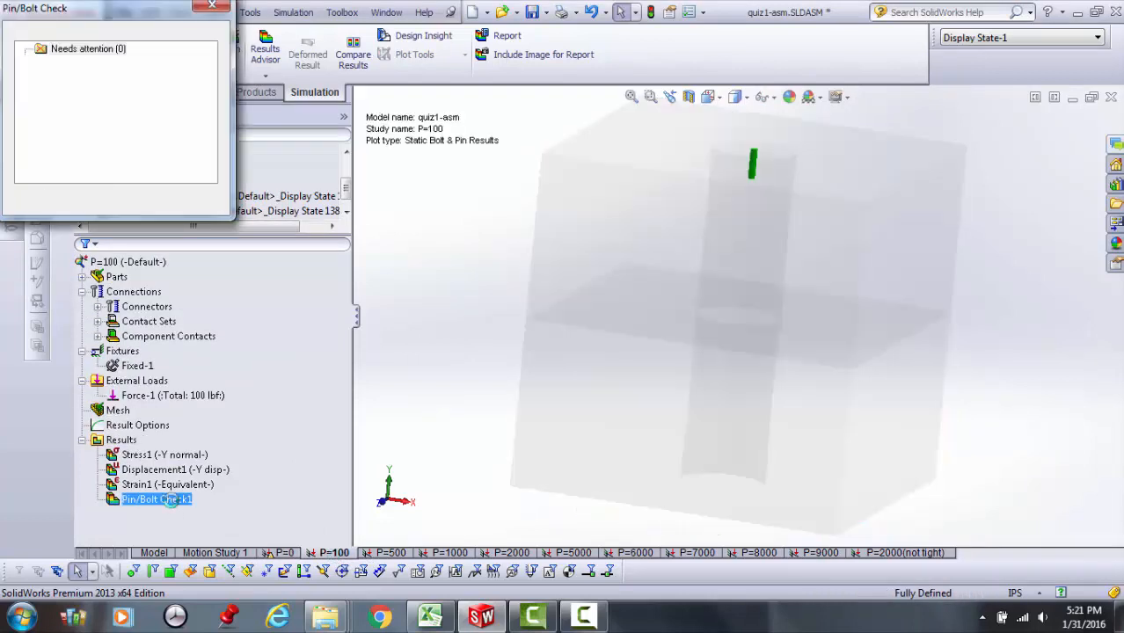
pyautogui.click(26, 63)
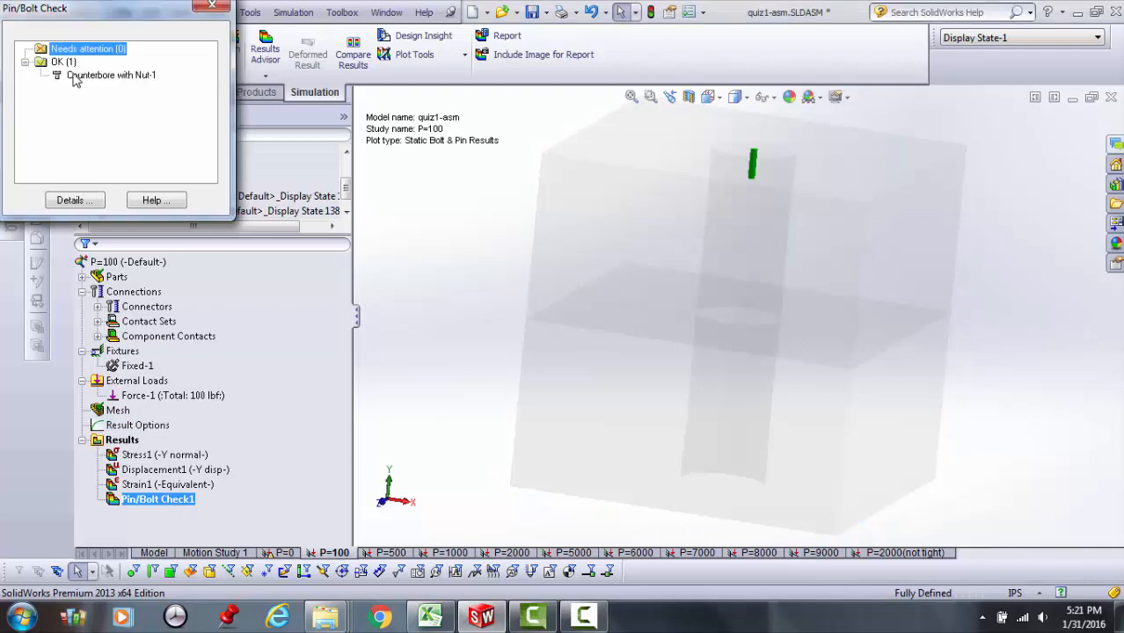
pyautogui.click(106, 75)
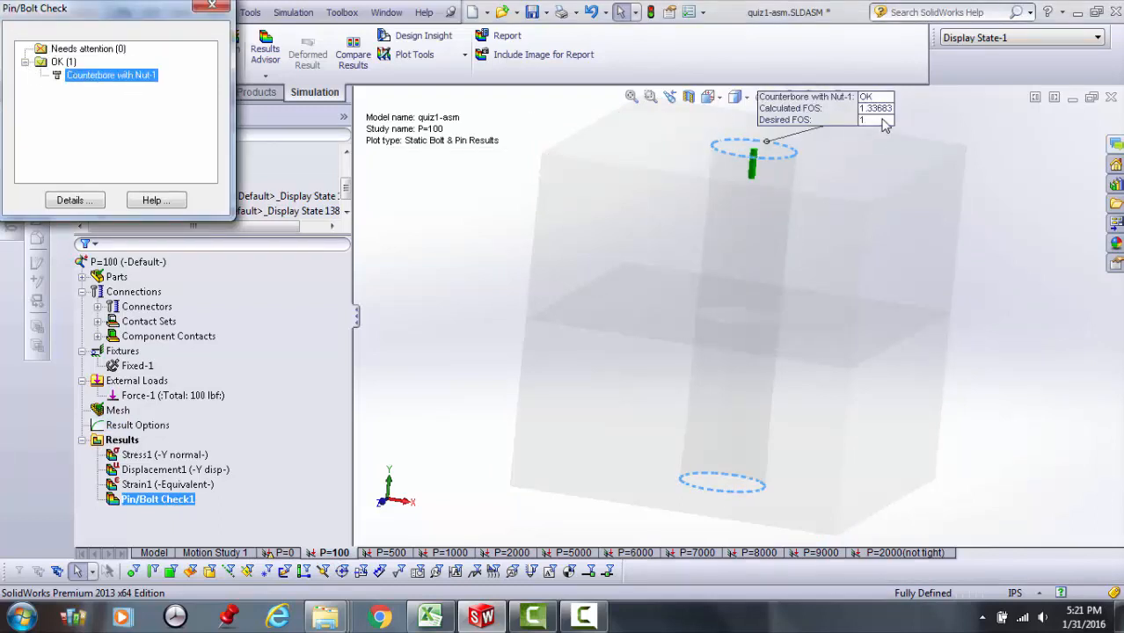
pyautogui.click(213, 7)
# Switch to the P=1000 study, open its Pin/Bolt Check and check the factor of safety of Counterbore with Nut-1.
pyautogui.click(403, 554)
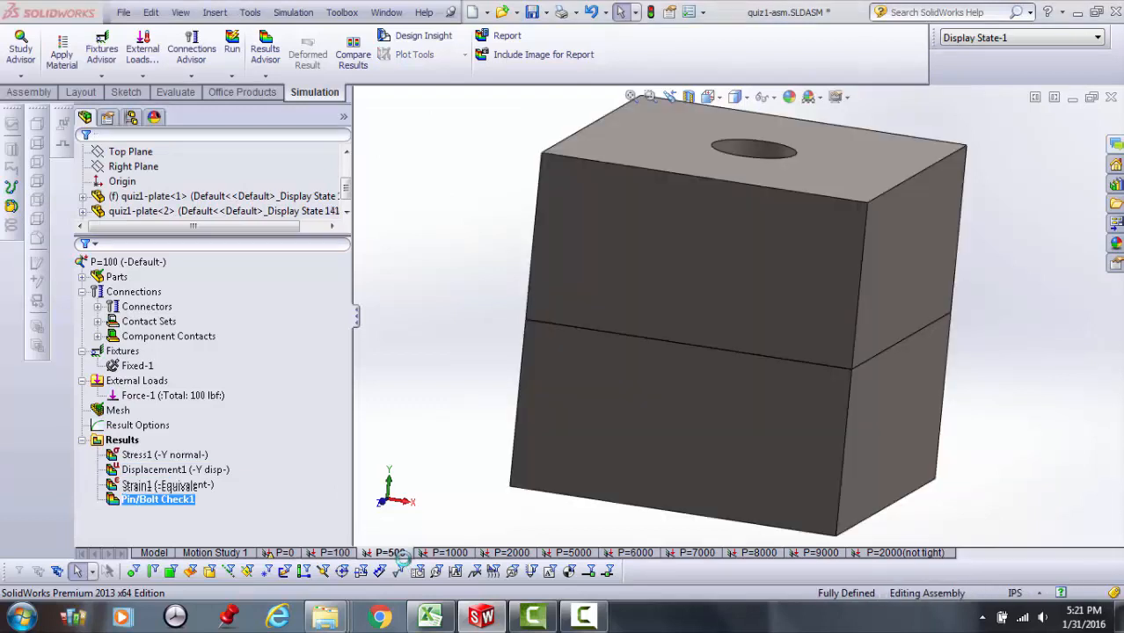
pyautogui.click(449, 553)
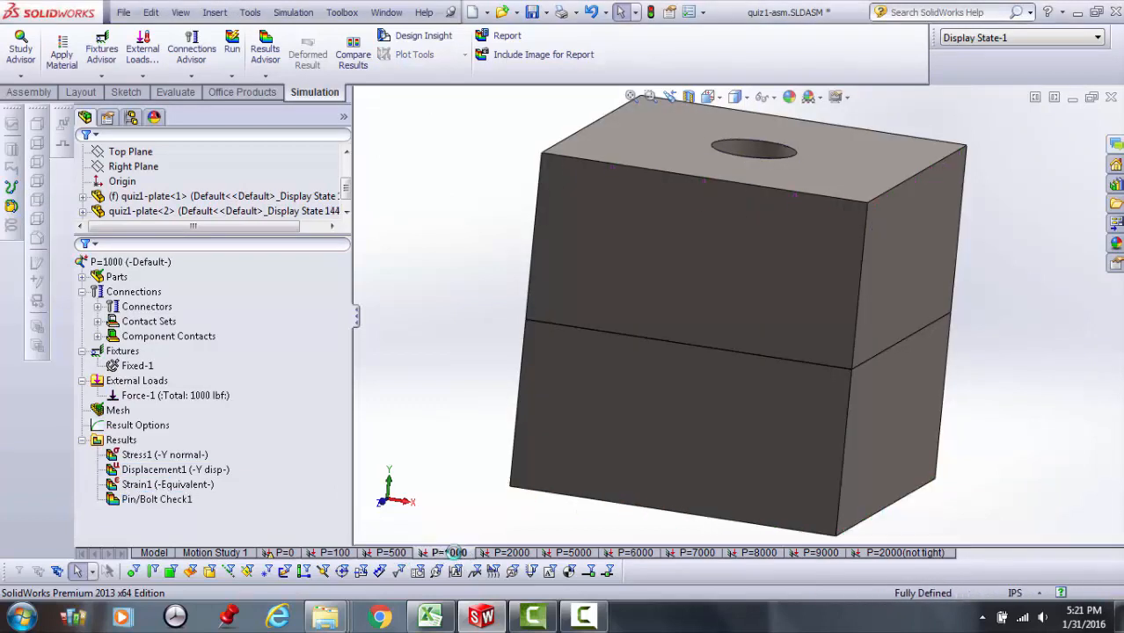
pyautogui.doubleClick(179, 499)
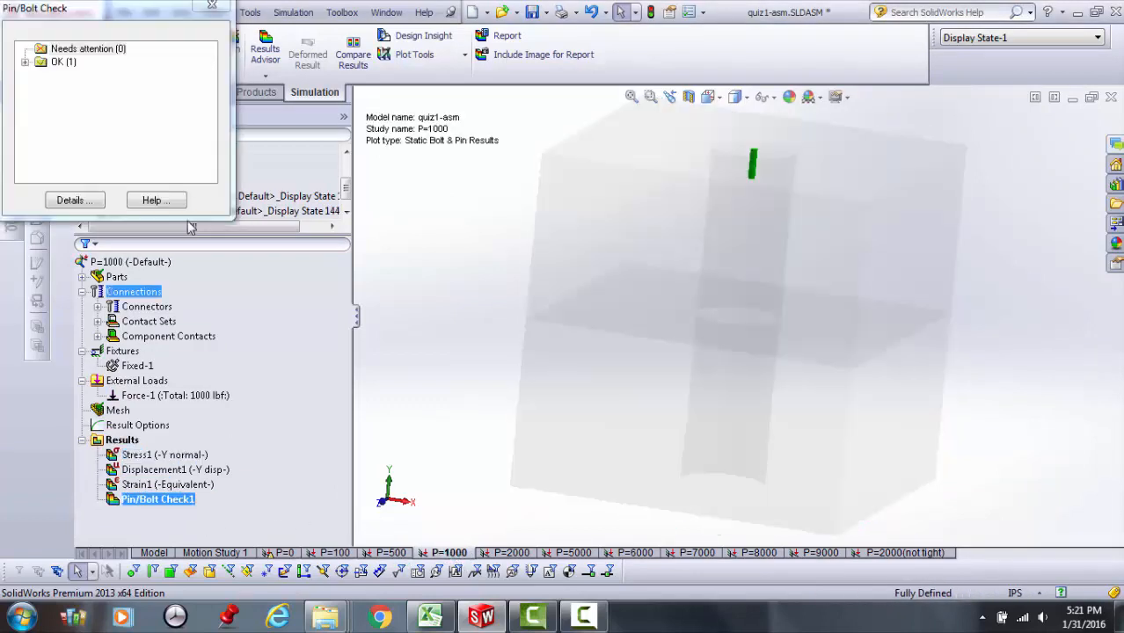
pyautogui.click(111, 75)
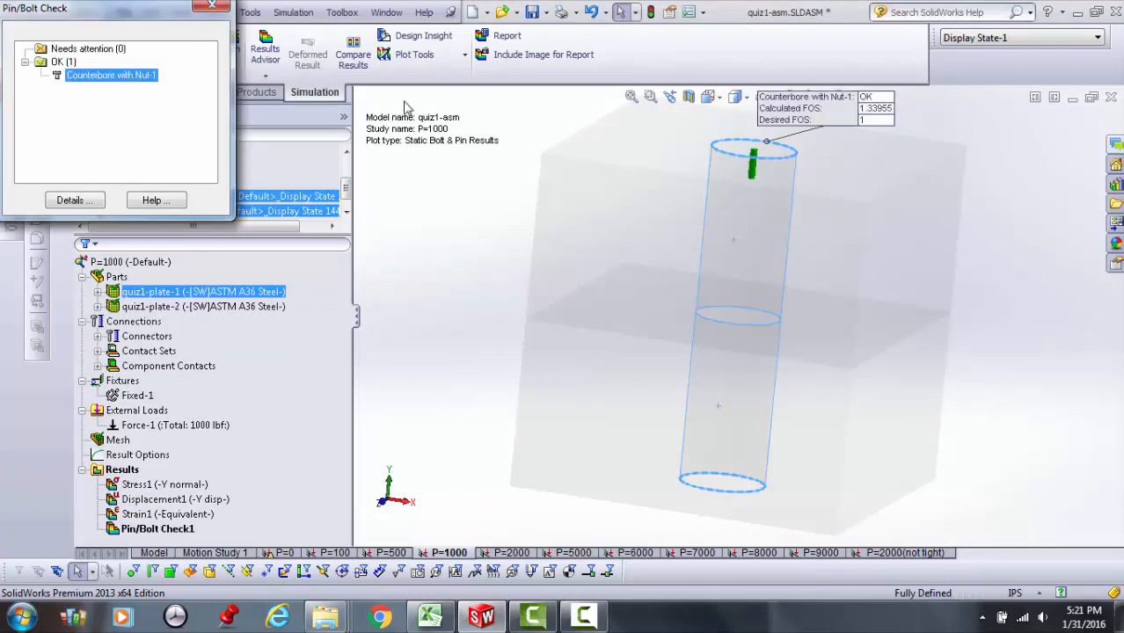
# Open the Pin/Bolt Check of the P=2000 study and check the factor of safety of Counterbore with Nut-1.
pyautogui.click(515, 553)
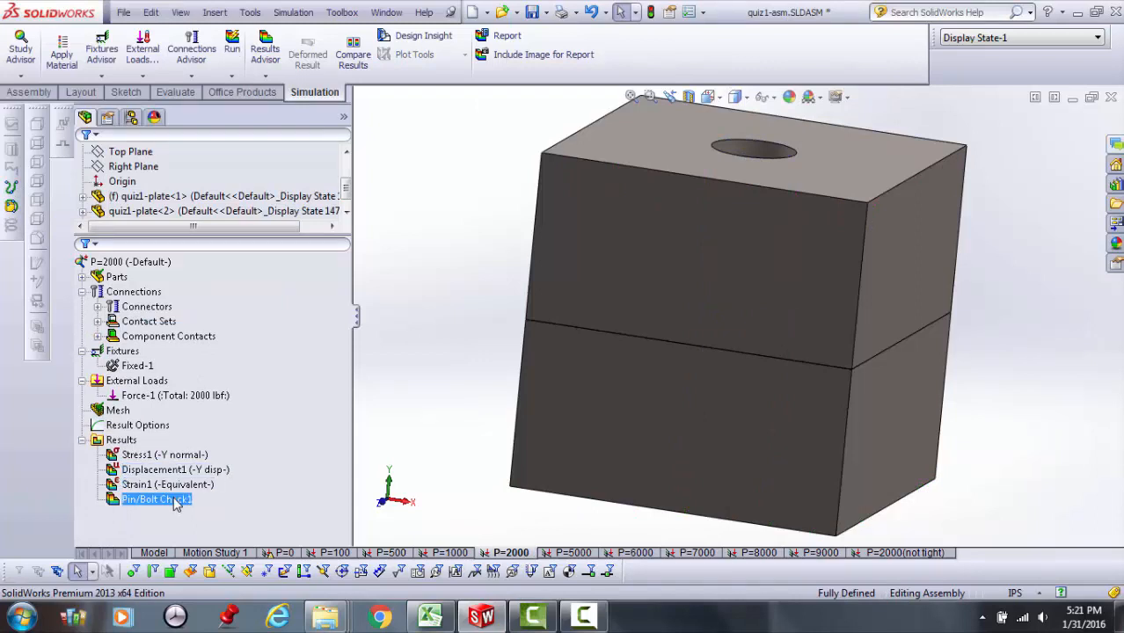
pyautogui.doubleClick(159, 500)
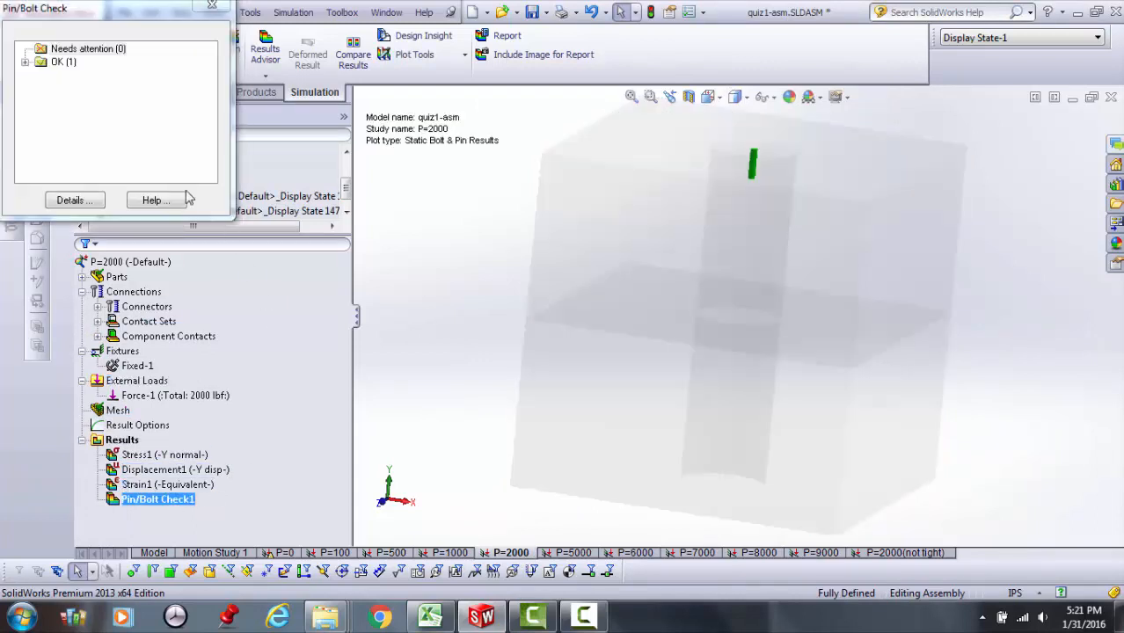
pyautogui.click(25, 61)
pyautogui.click(95, 76)
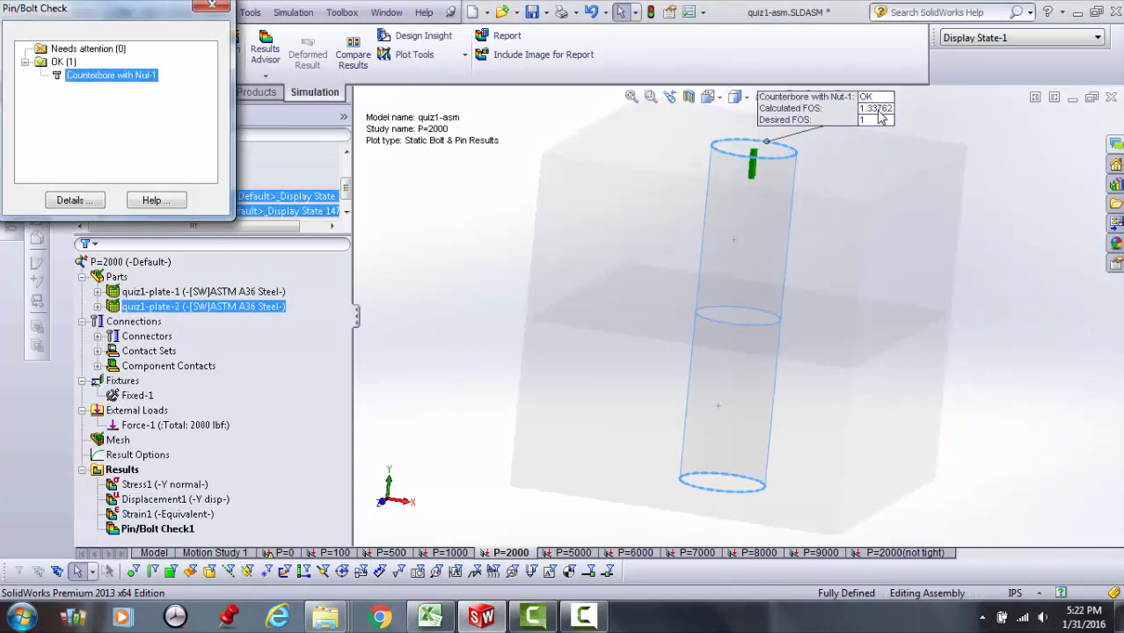
# Open the Pin/Bolt Check of the P=7000 study and check the factor of safety of Counterbore with Nut-1.
pyautogui.click(685, 553)
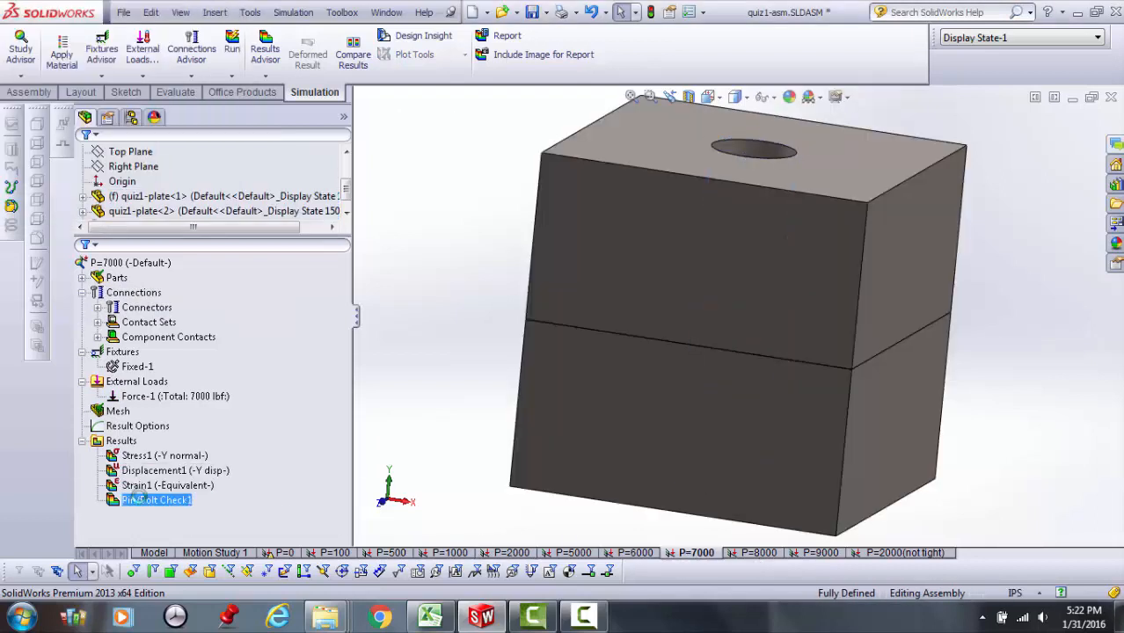
pyautogui.doubleClick(141, 498)
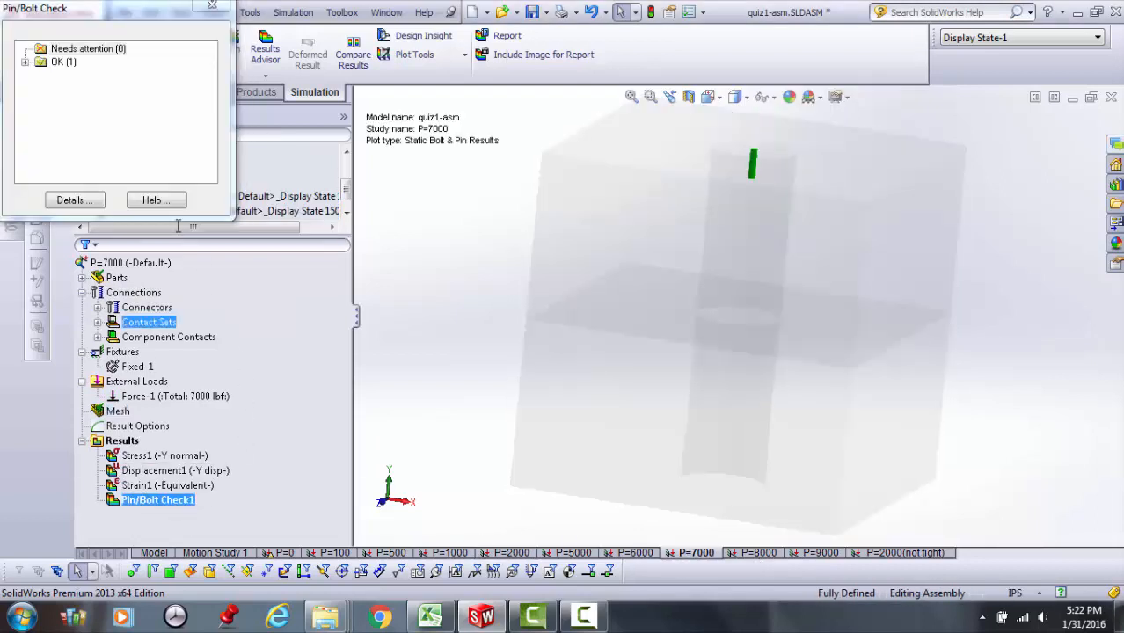
pyautogui.click(25, 62)
pyautogui.click(106, 75)
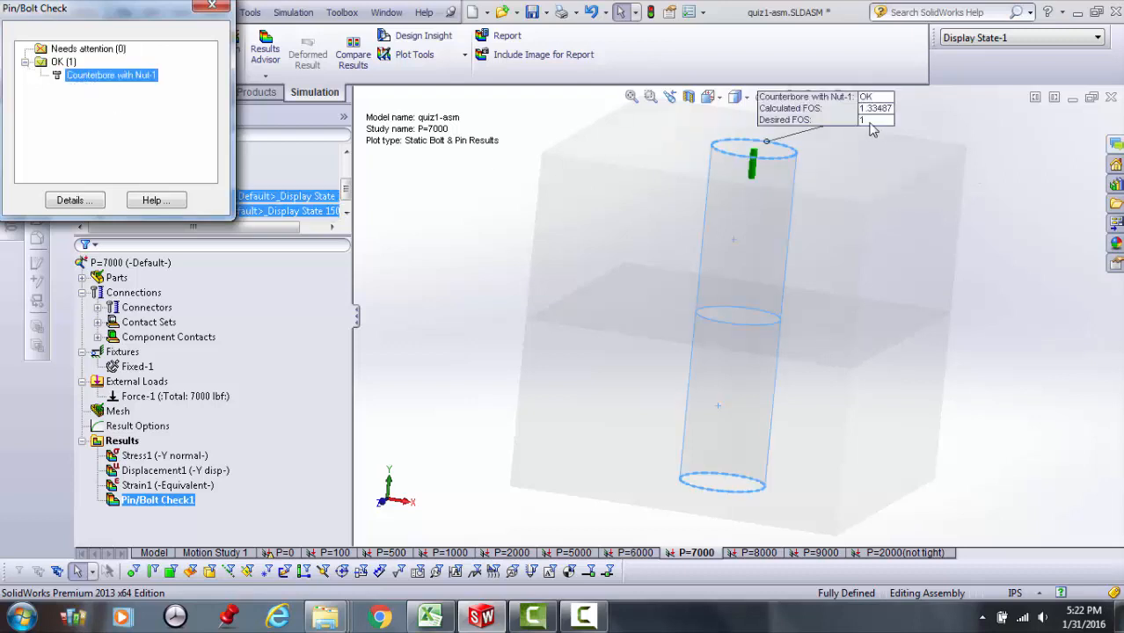
# Open the Pin/Bolt Check of the P=8000 study and check the factor of safety of Counterbore with Nut-1.
pyautogui.click(756, 553)
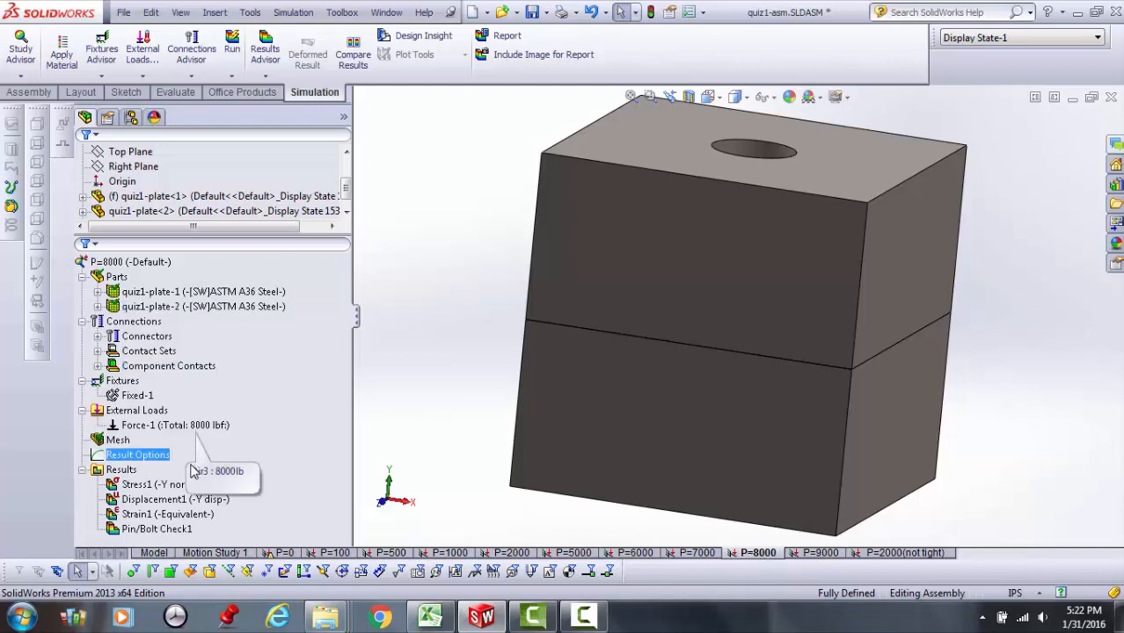
pyautogui.doubleClick(185, 526)
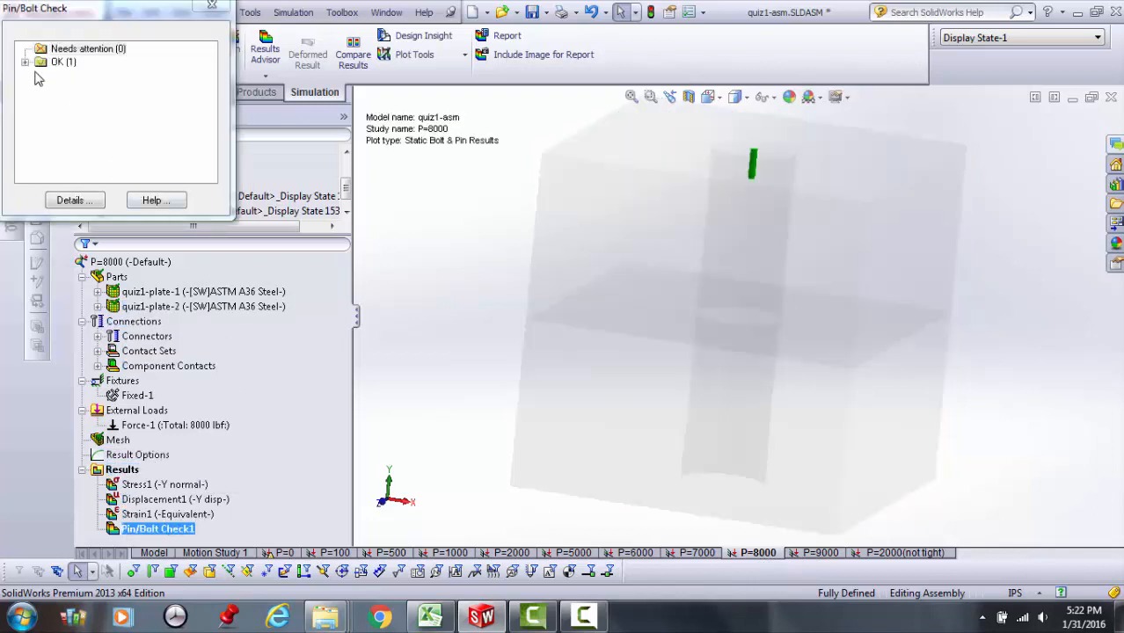
pyautogui.click(26, 61)
pyautogui.click(66, 75)
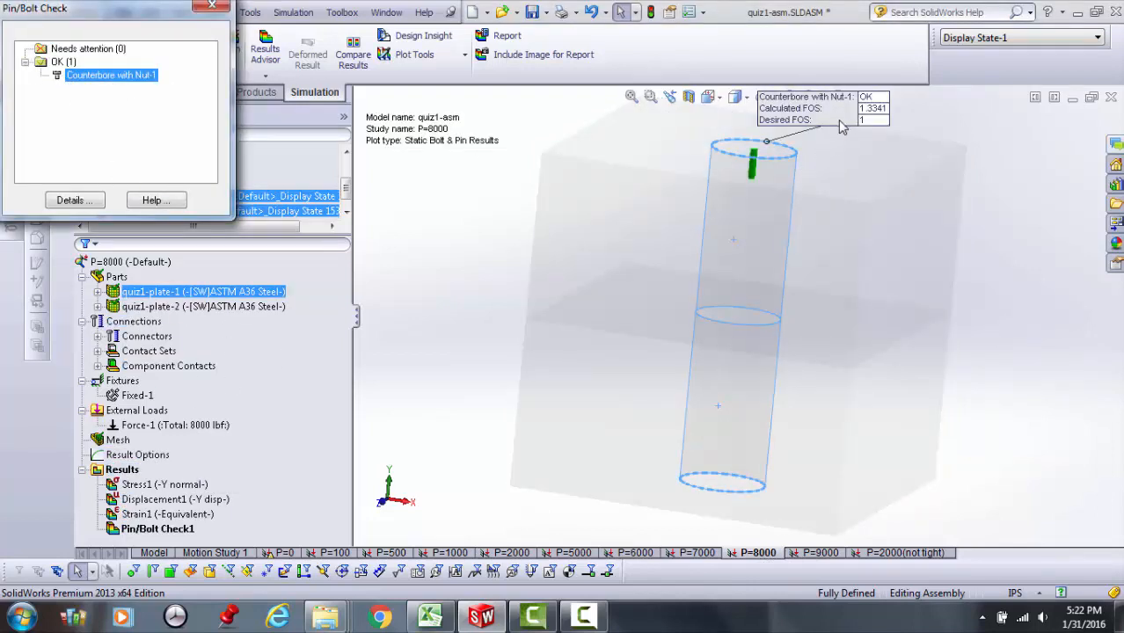
# Open the Pin/Bolt Check of the P=9000 study and check the factor of safety of Counterbore with Nut-1.
pyautogui.click(825, 553)
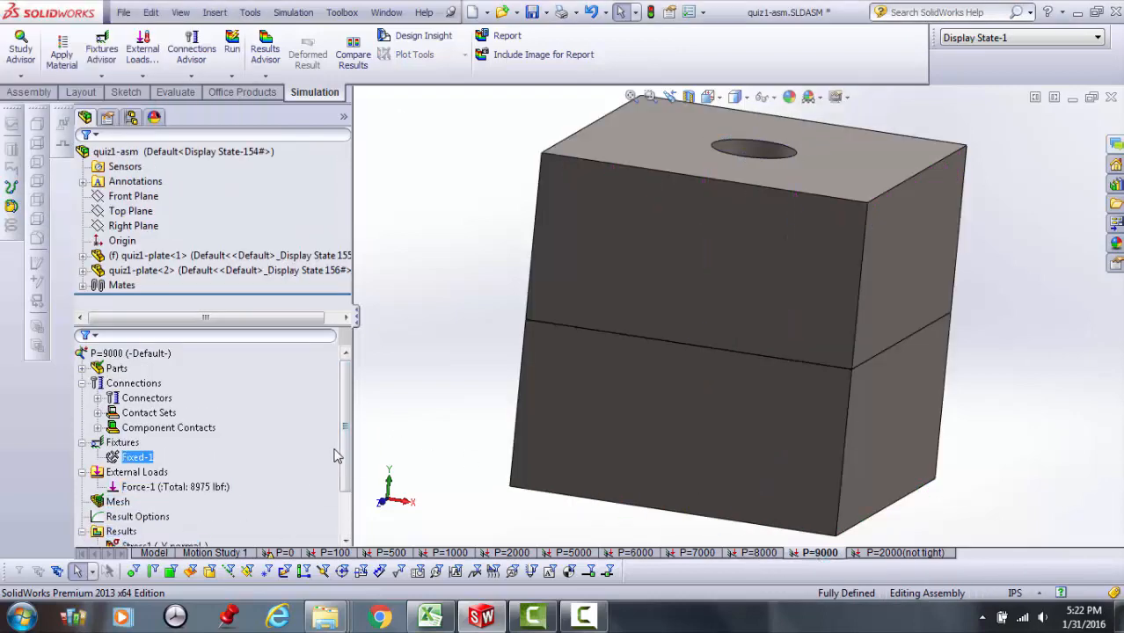
pyautogui.scroll(-2, 325, 517)
pyautogui.click(161, 532)
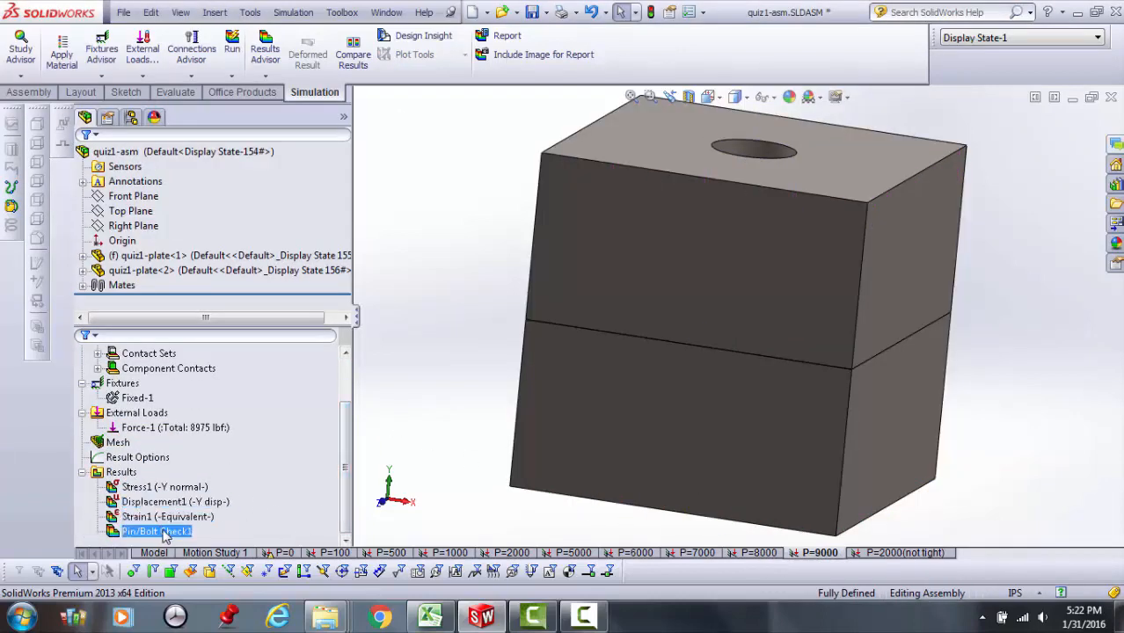
pyautogui.doubleClick(163, 532)
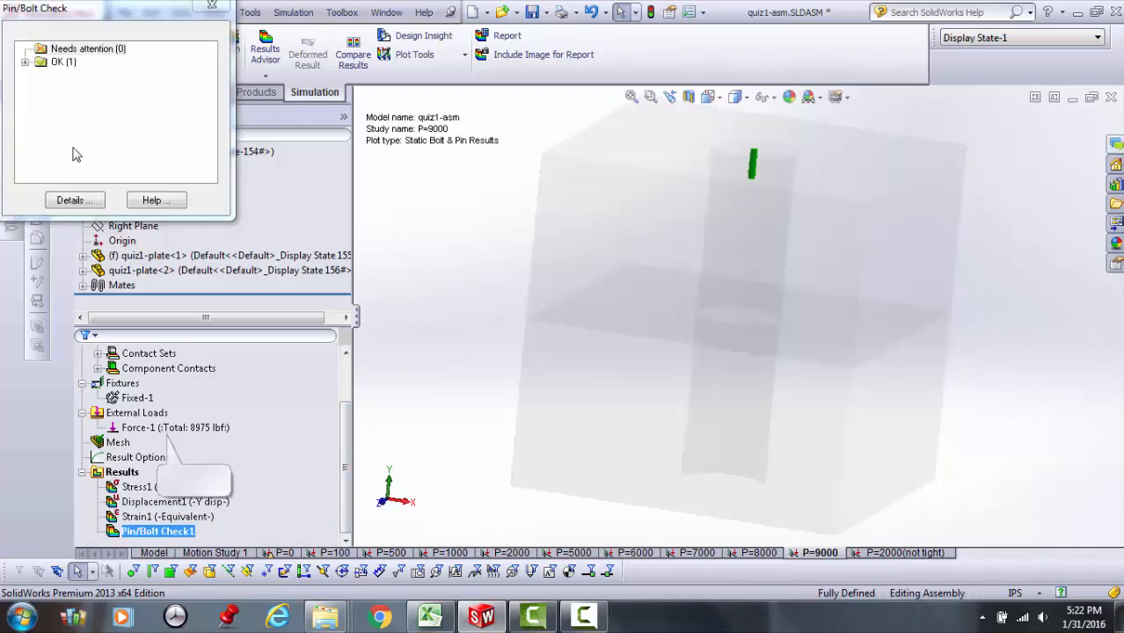
pyautogui.click(25, 61)
pyautogui.click(111, 77)
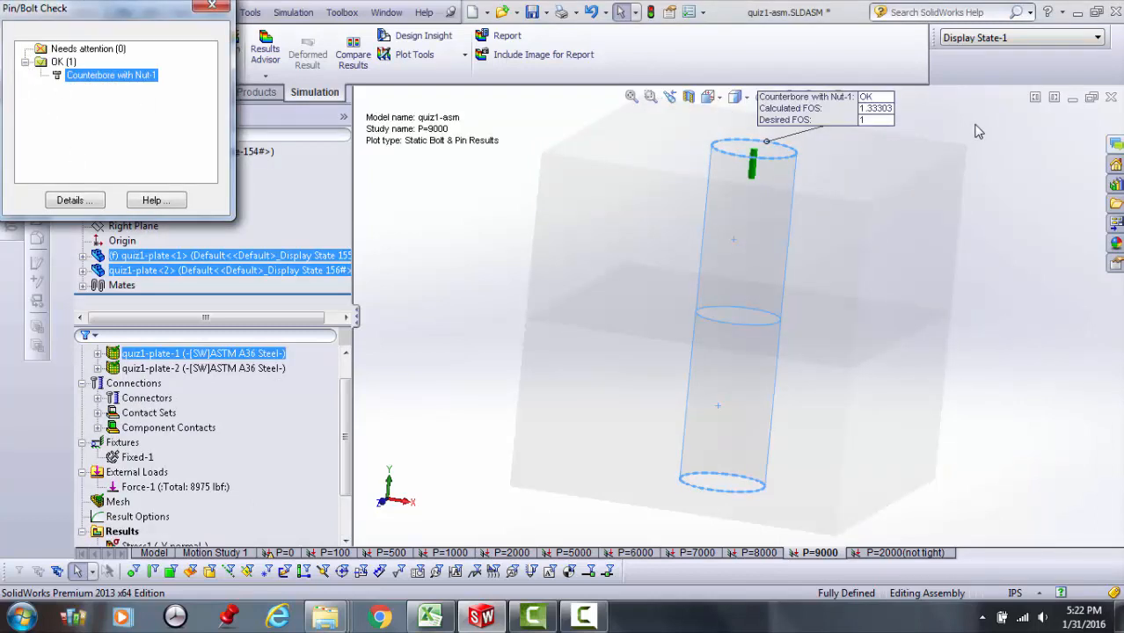